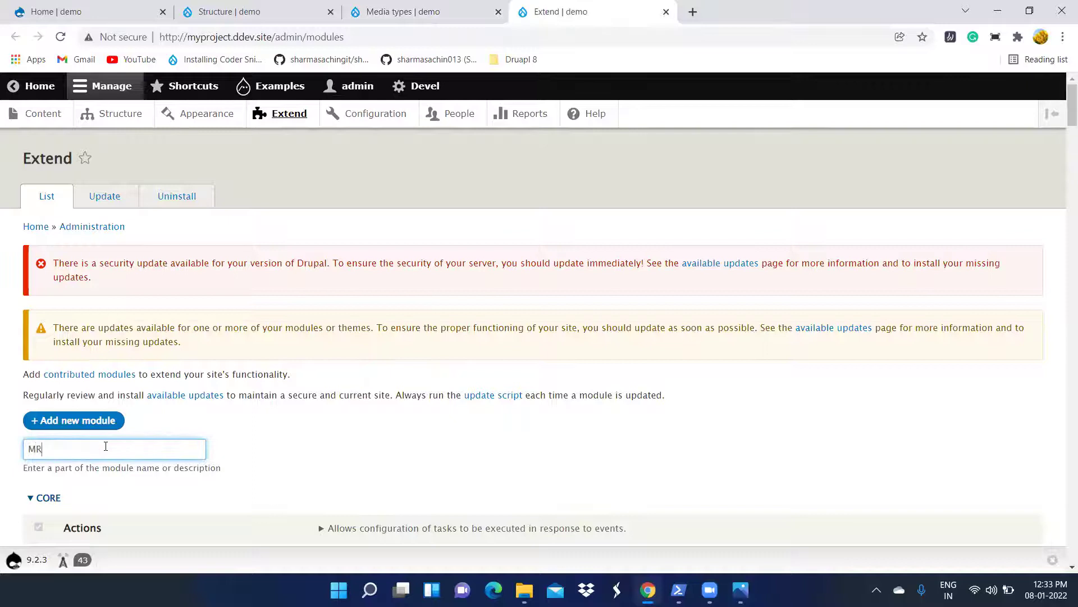
Step: Filter the module list by MED and expand the details of the Media and Media Library modules
key("BackSpace")
type("ED")
scroll(105, 446, "down", 5)
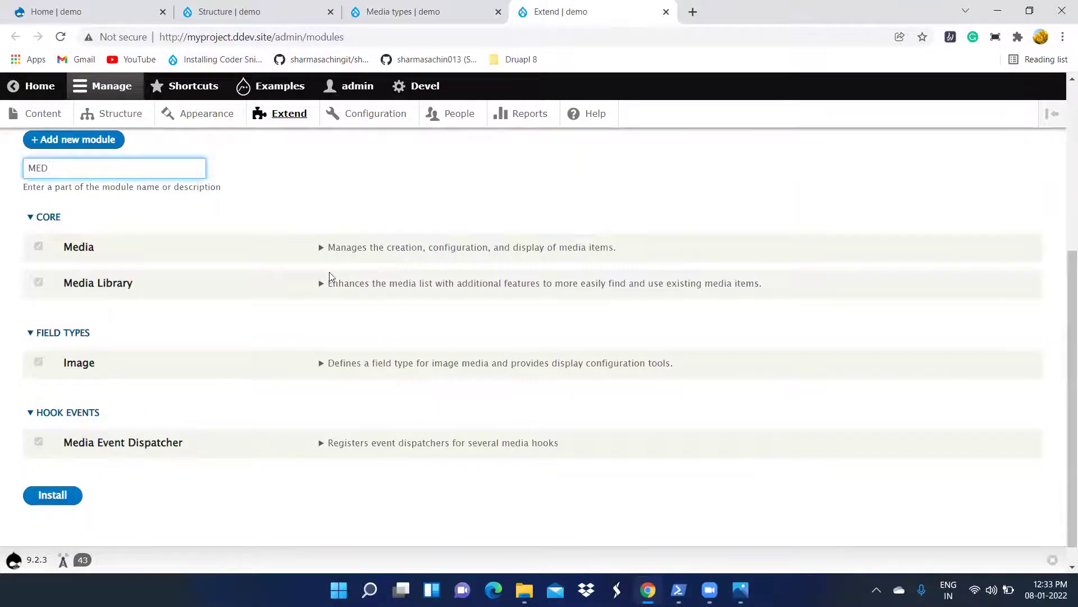
left_click(362, 251)
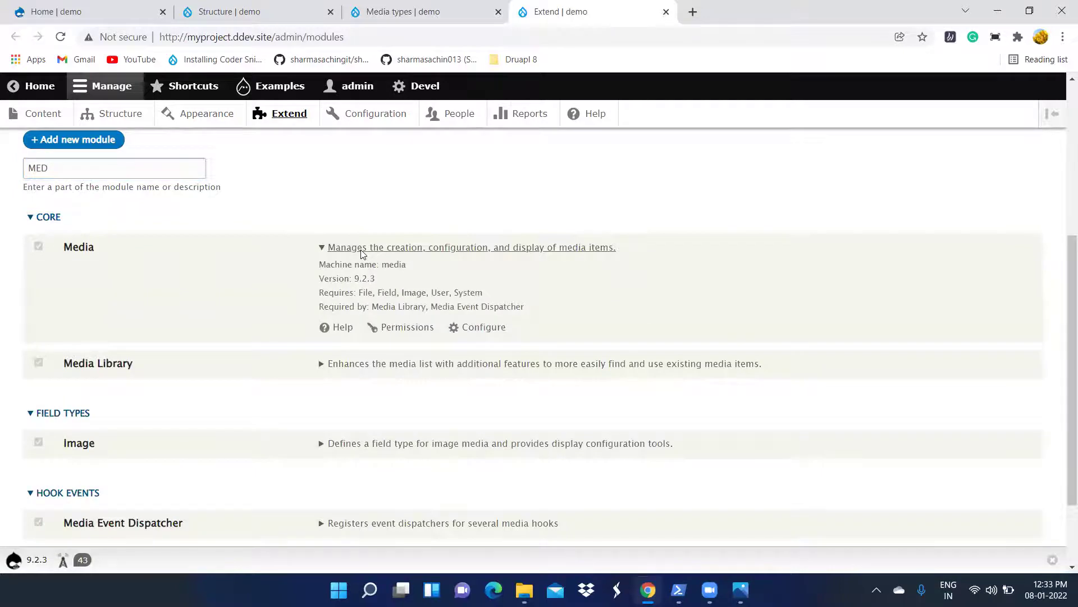
left_click(477, 364)
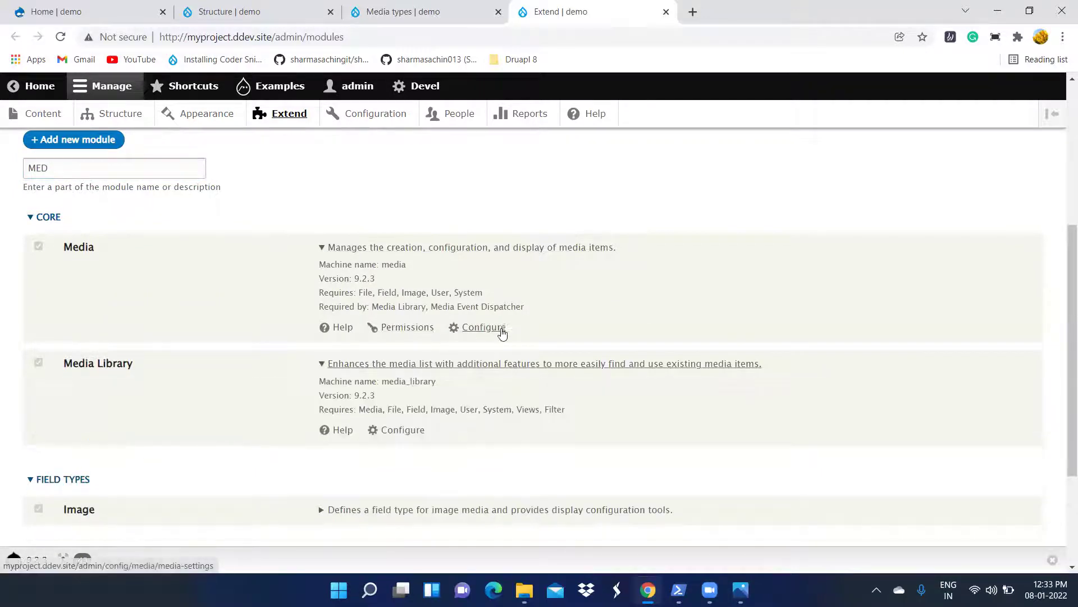
Step: Open the Media module's configuration page in a new tab and look over the list of media types
right_click(477, 333)
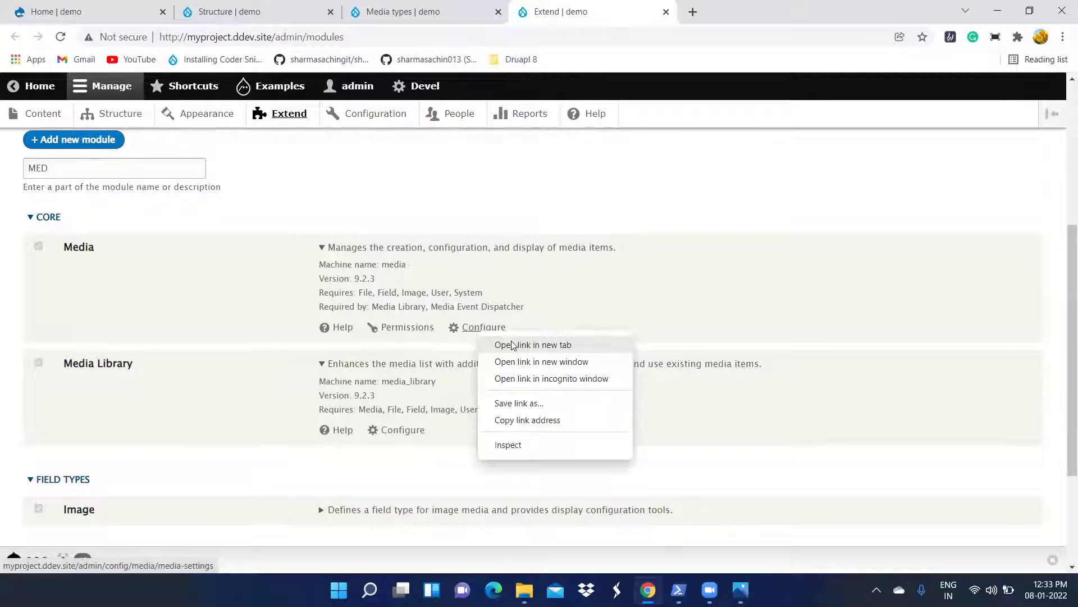
left_click(512, 345)
scroll(505, 343, "down", 3)
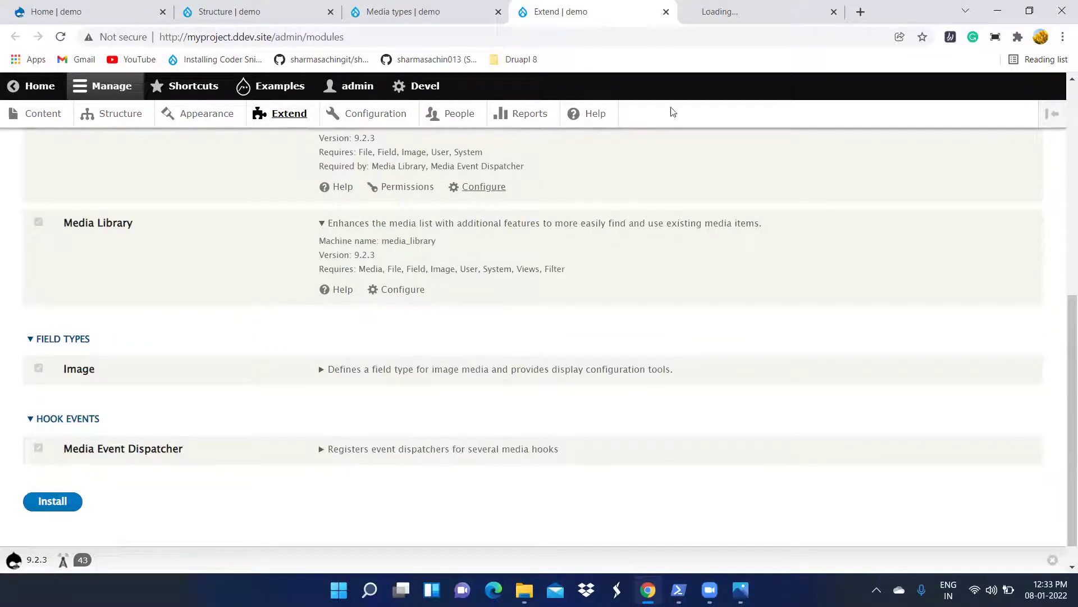
left_click(770, 7)
left_click(462, 7)
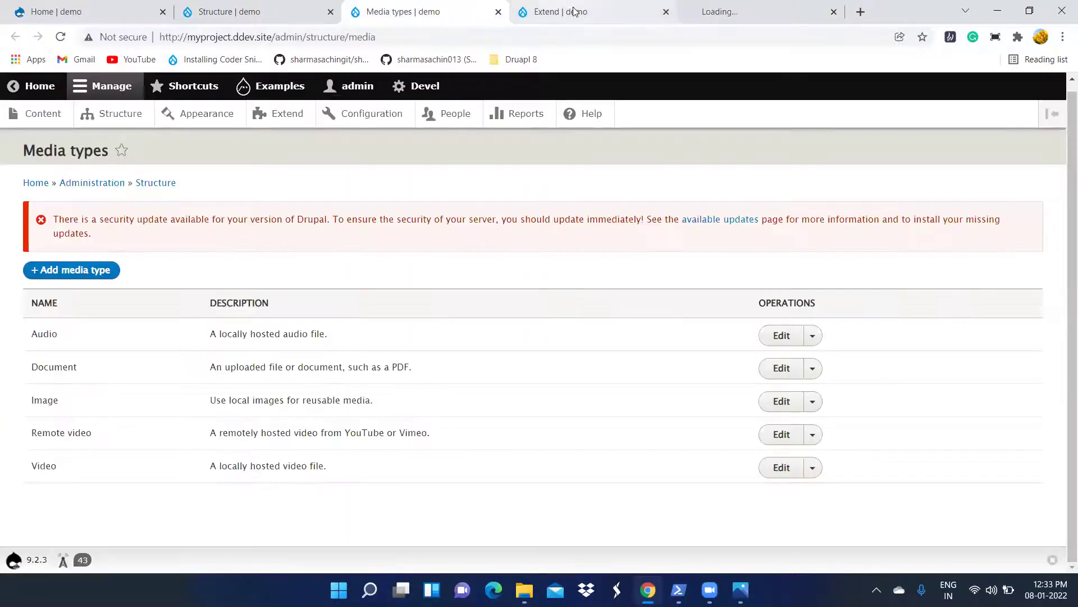
left_click(705, 8)
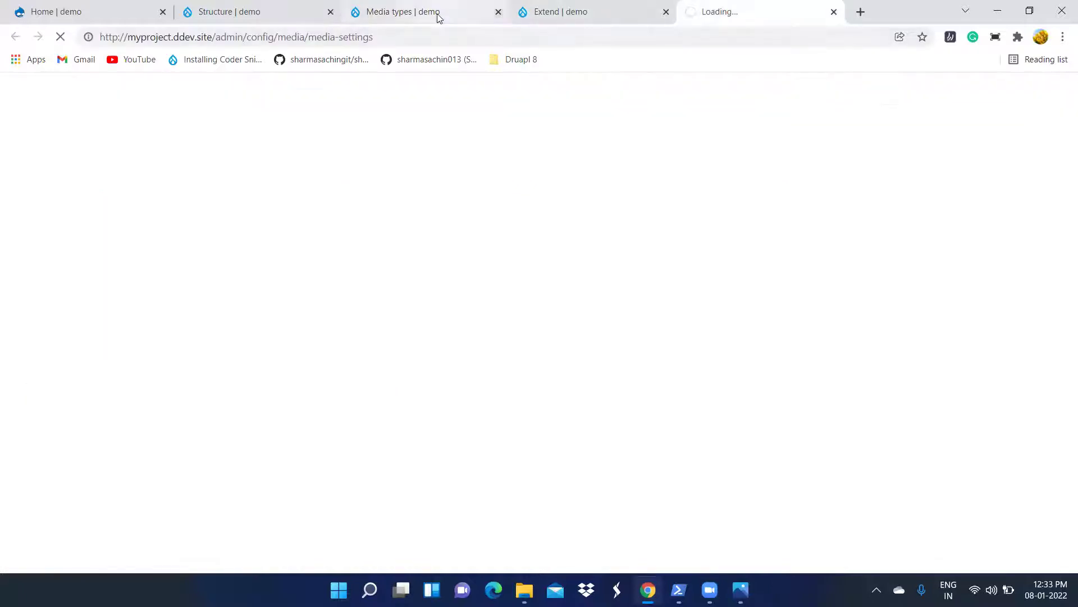
left_click(439, 18)
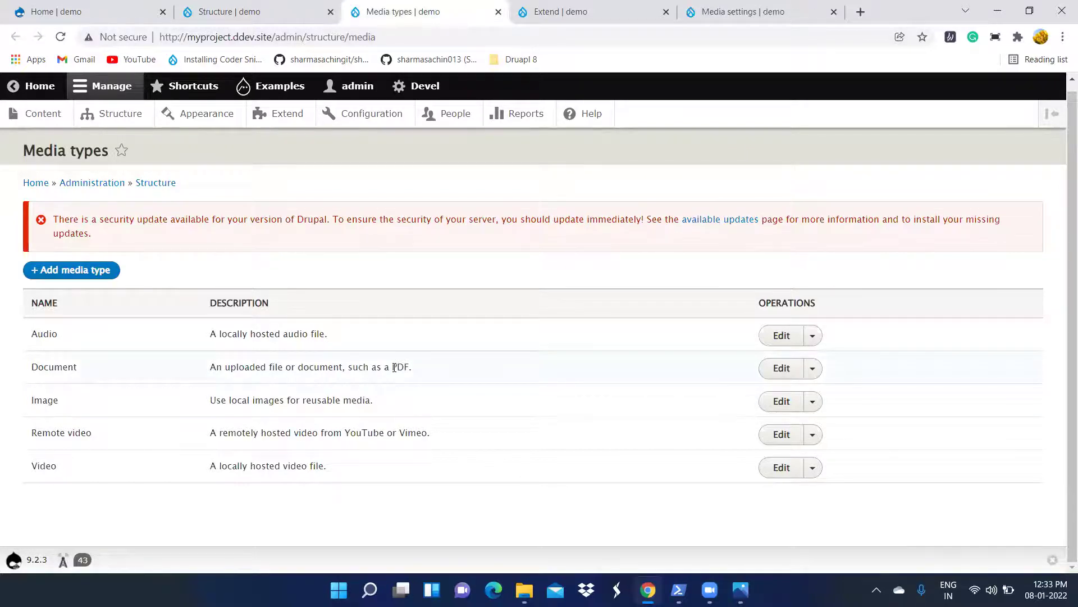
Step: From the Structure page, open the Content types page in a new tab
left_click(238, 7)
scroll(307, 360, "up", 4)
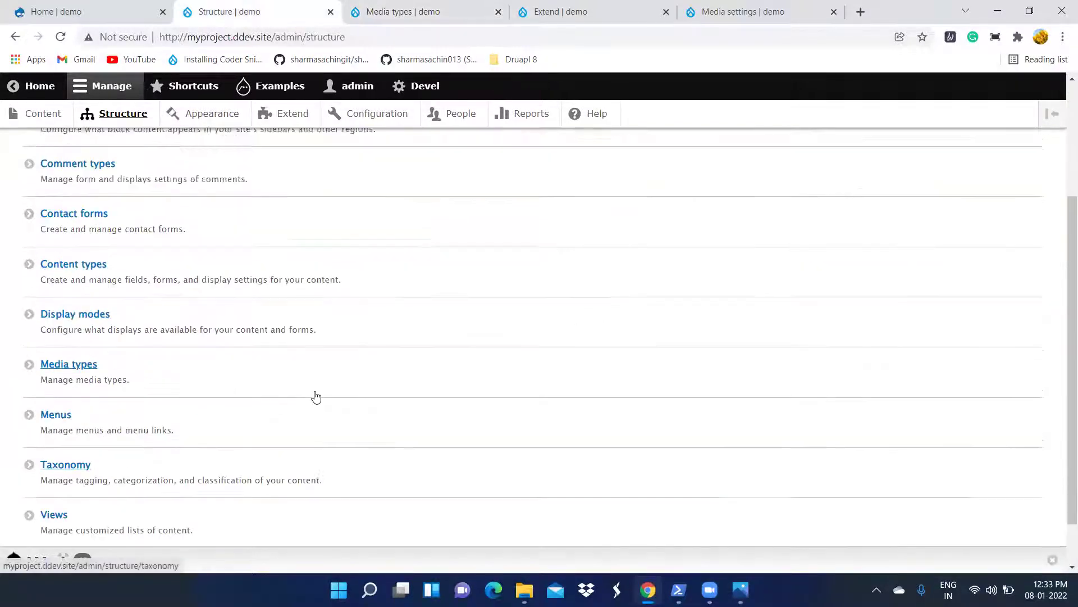
right_click(76, 418)
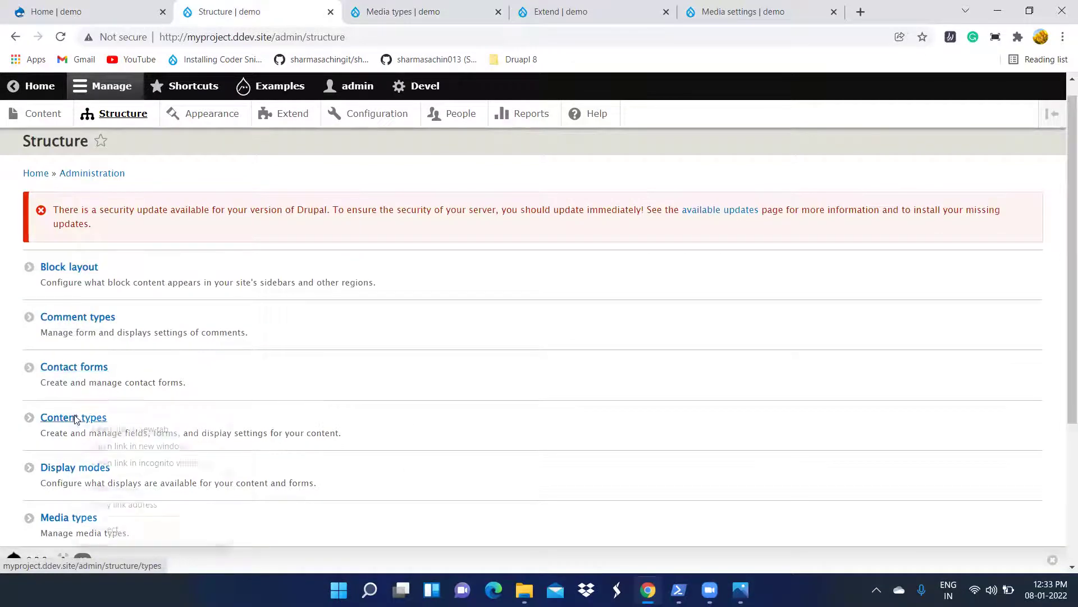
left_click(125, 431)
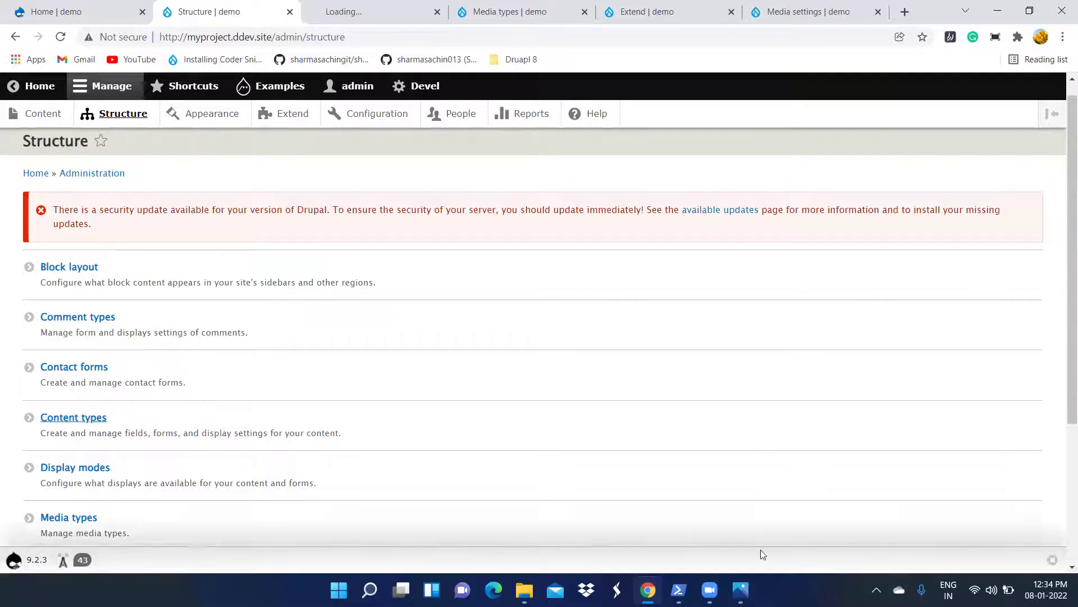
Step: Review the planned News fields in Article fields.png in Photos, and return to the browser to view the Media settings page
mouse_move(740, 589)
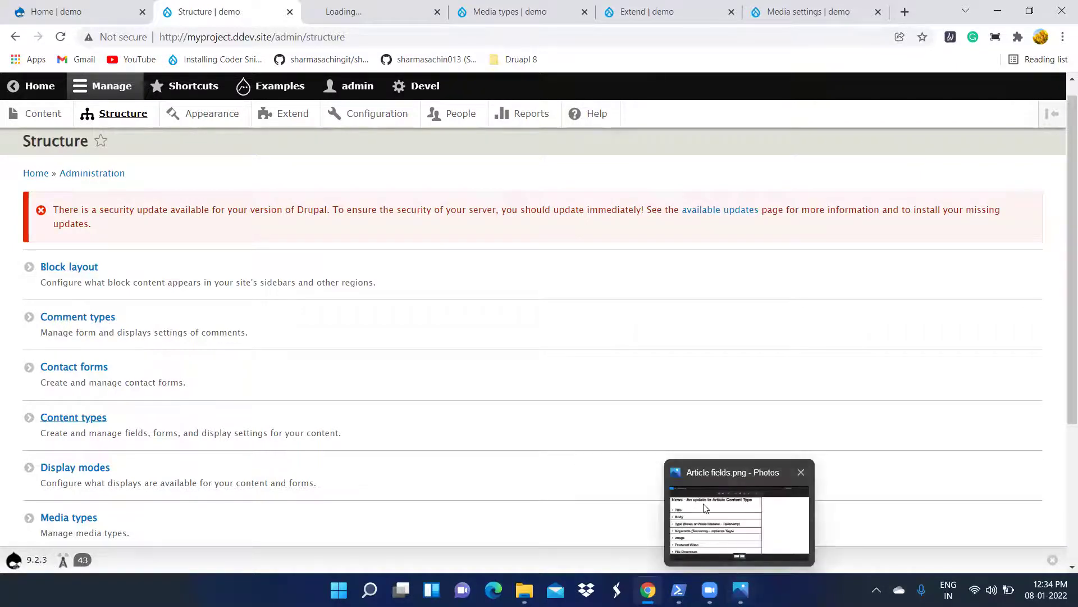
left_click(721, 539)
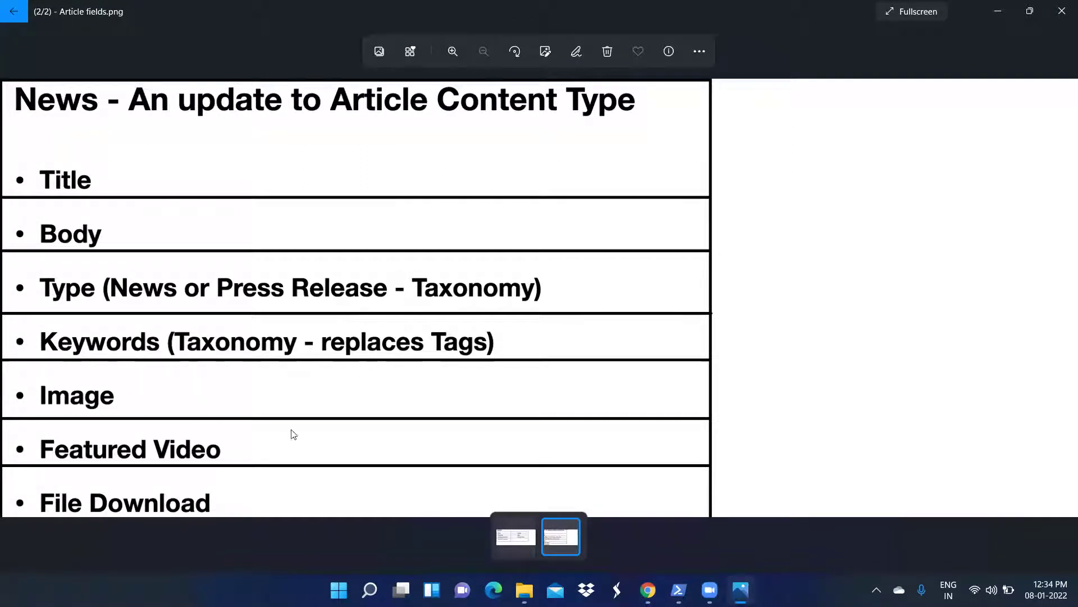
left_click(997, 13)
left_click(786, 16)
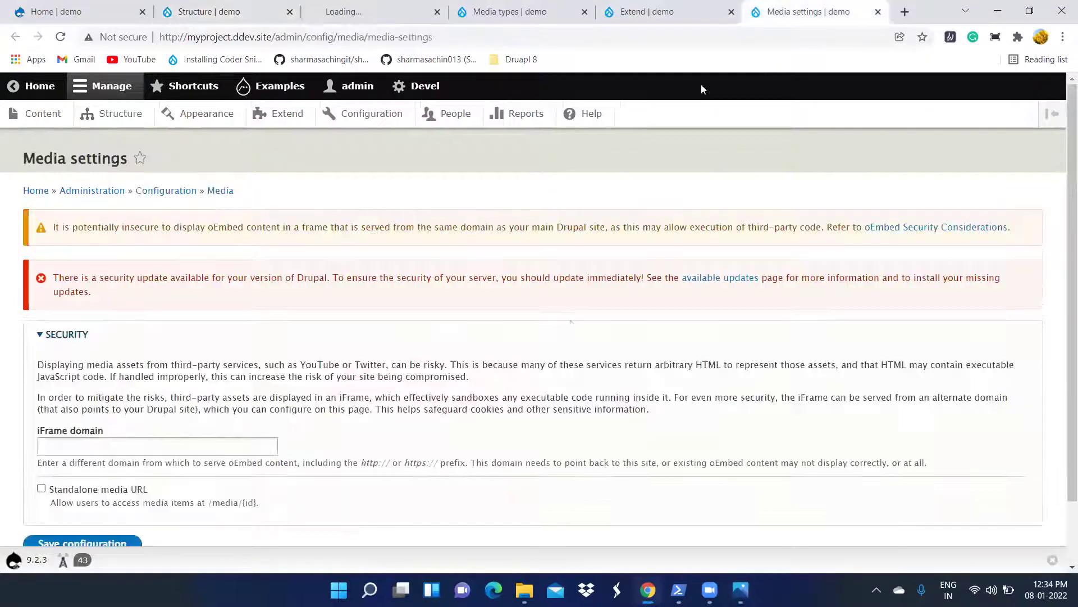
Step: On the Content types page, open field management for the Article content type in a new tab
left_click(352, 12)
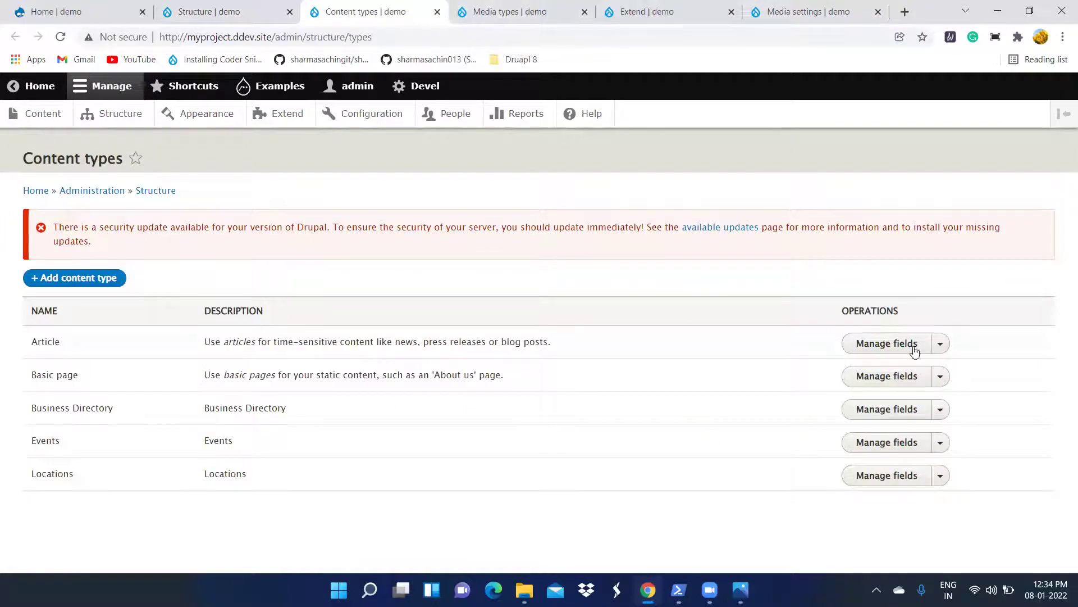
right_click(864, 348)
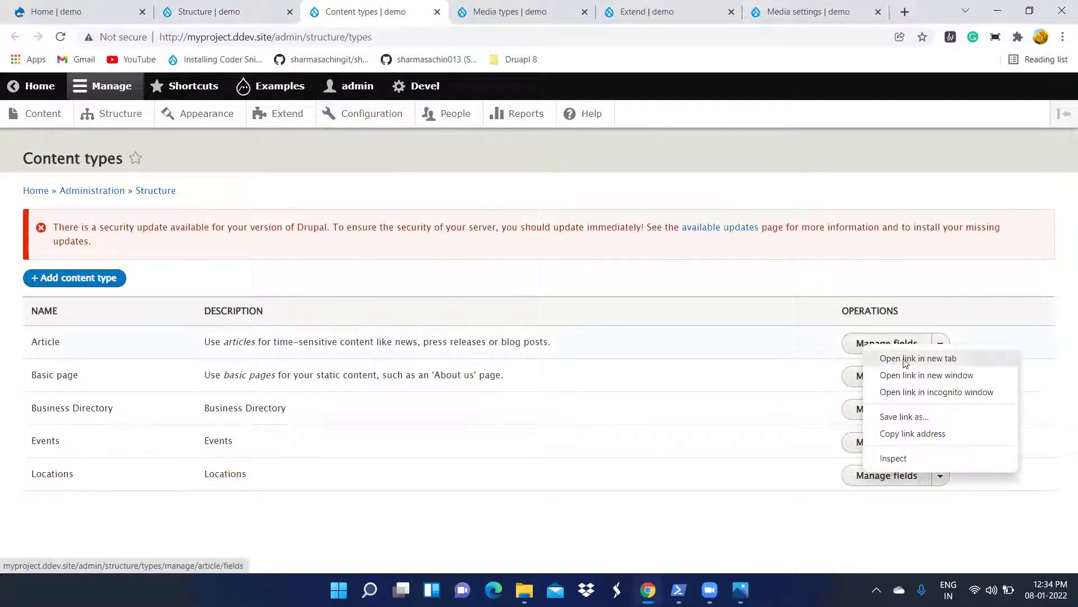
left_click(879, 357)
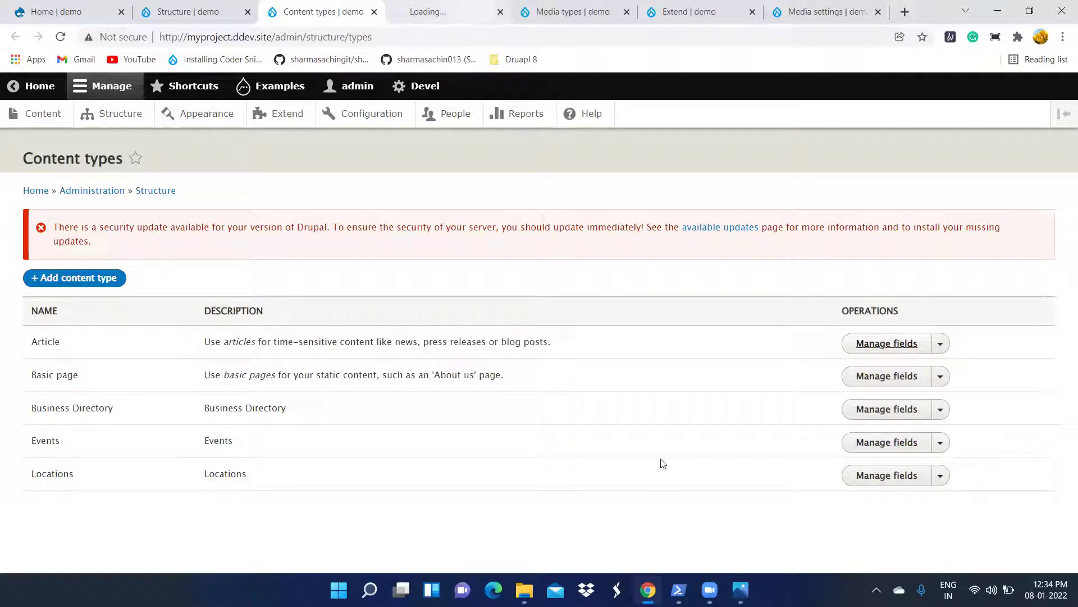
Step: Check the field list in Article fields.png in Photos again and bring up the Article content type's Manage fields page in the browser
left_click(741, 590)
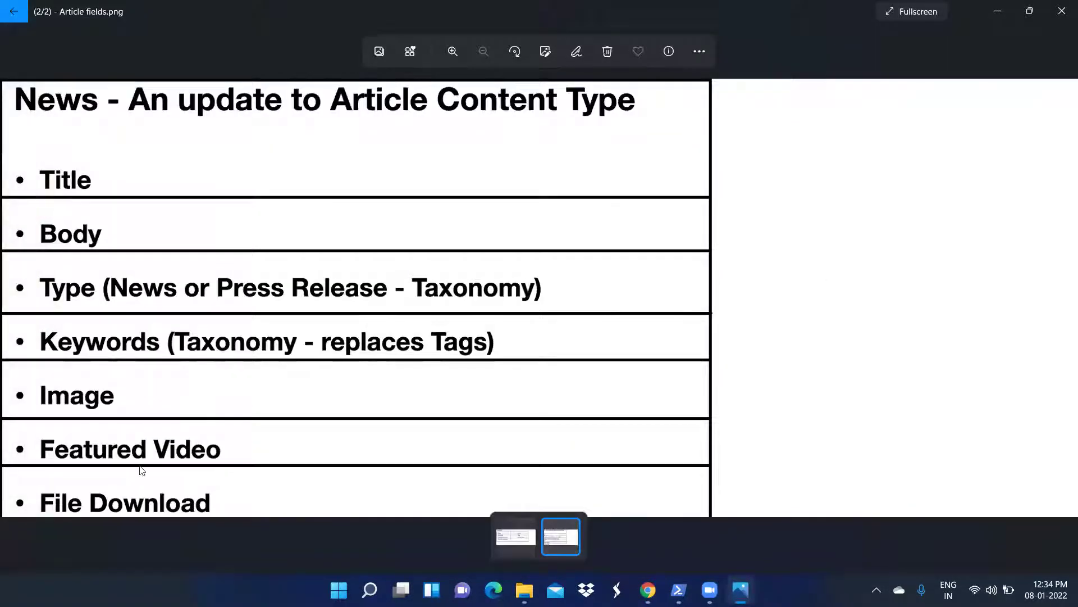
left_click(989, 14)
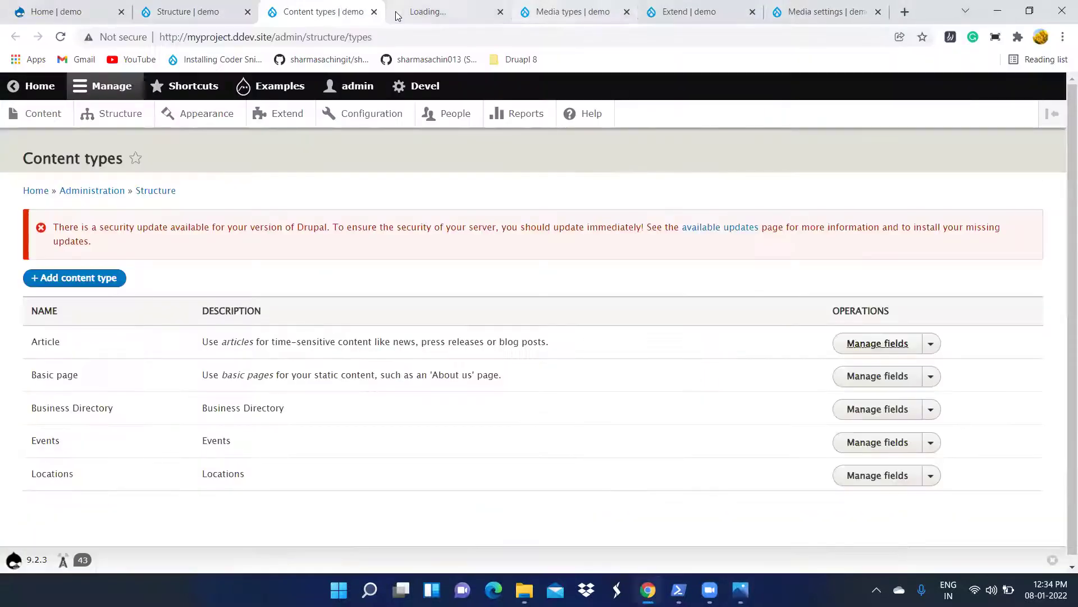
left_click(434, 14)
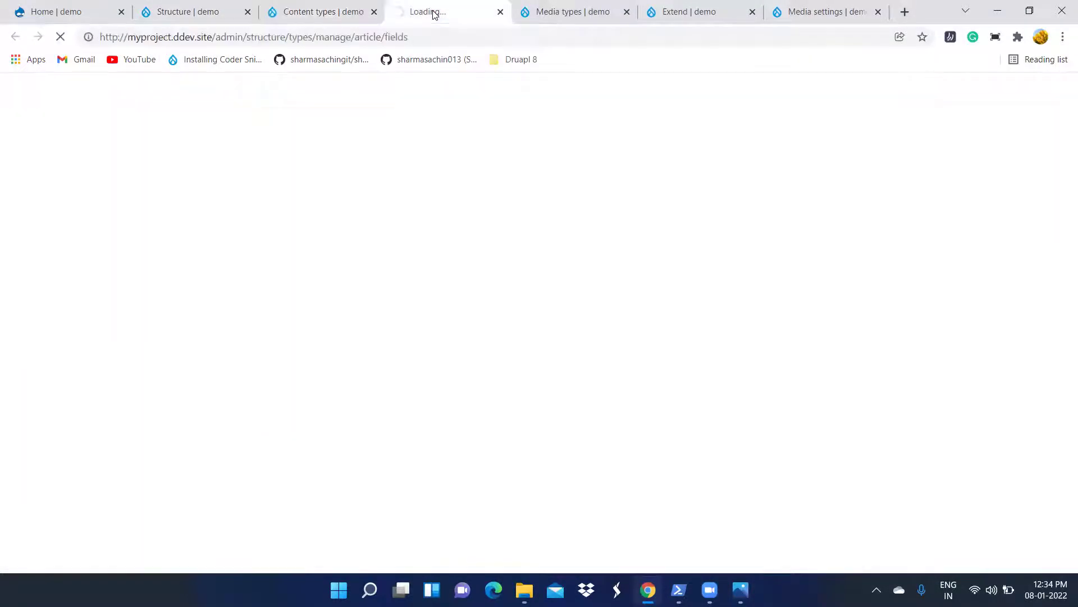
left_click(565, 12)
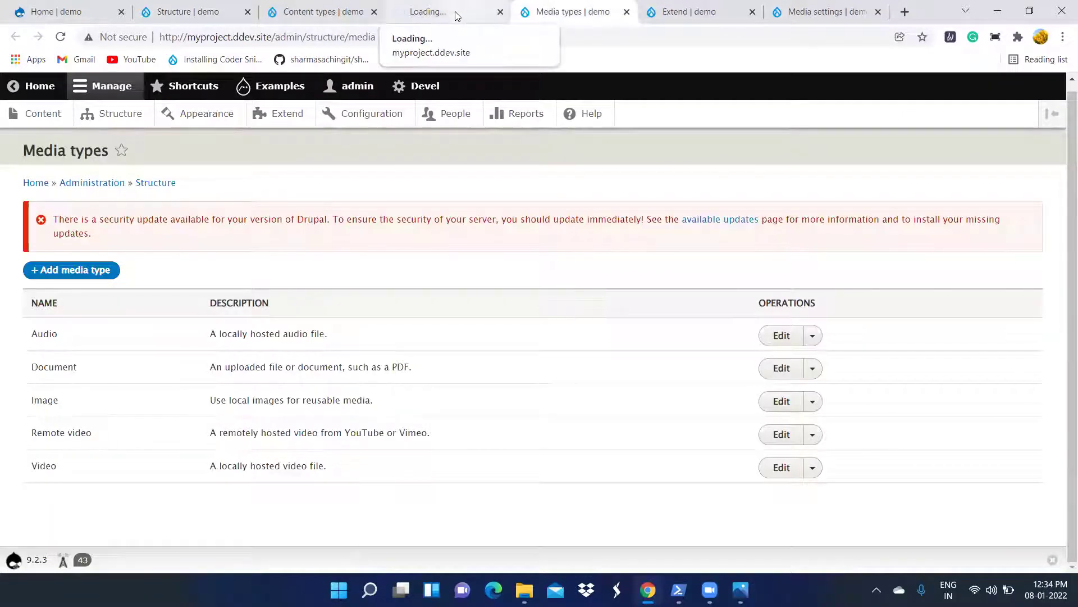
left_click(454, 13)
left_click(328, 12)
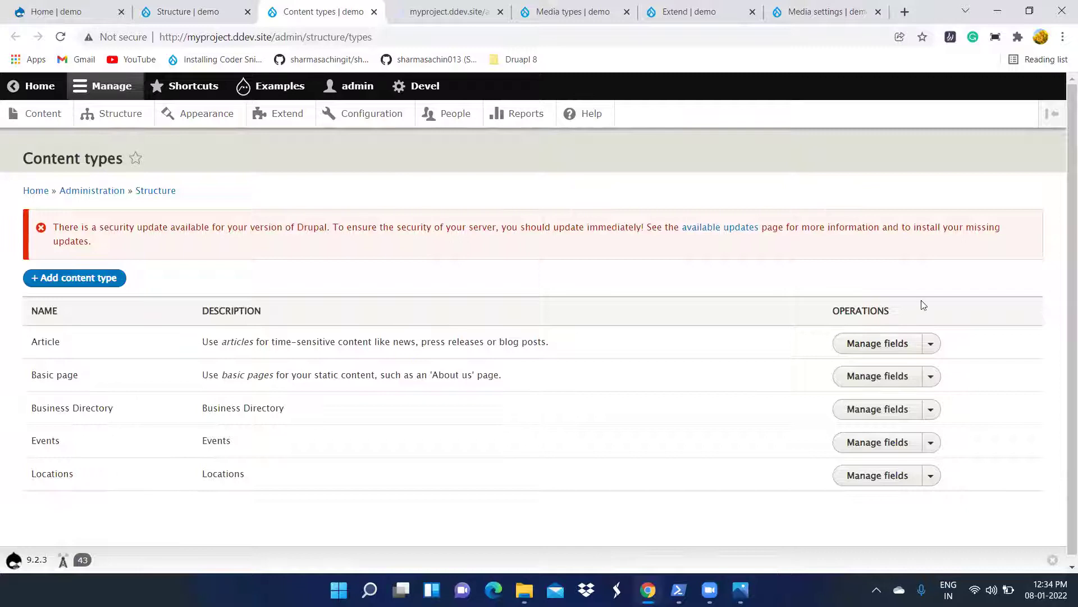
left_click(464, 18)
scroll(539, 455, "down", 1)
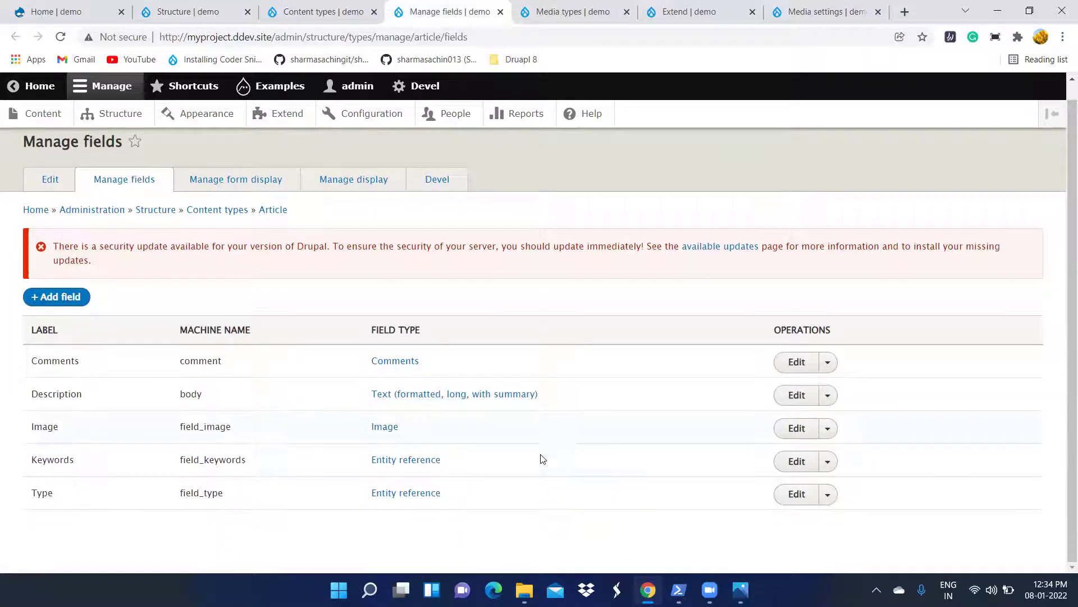
Step: Start adding a new field to the Article content type and choose Media as its field type
left_click(64, 303)
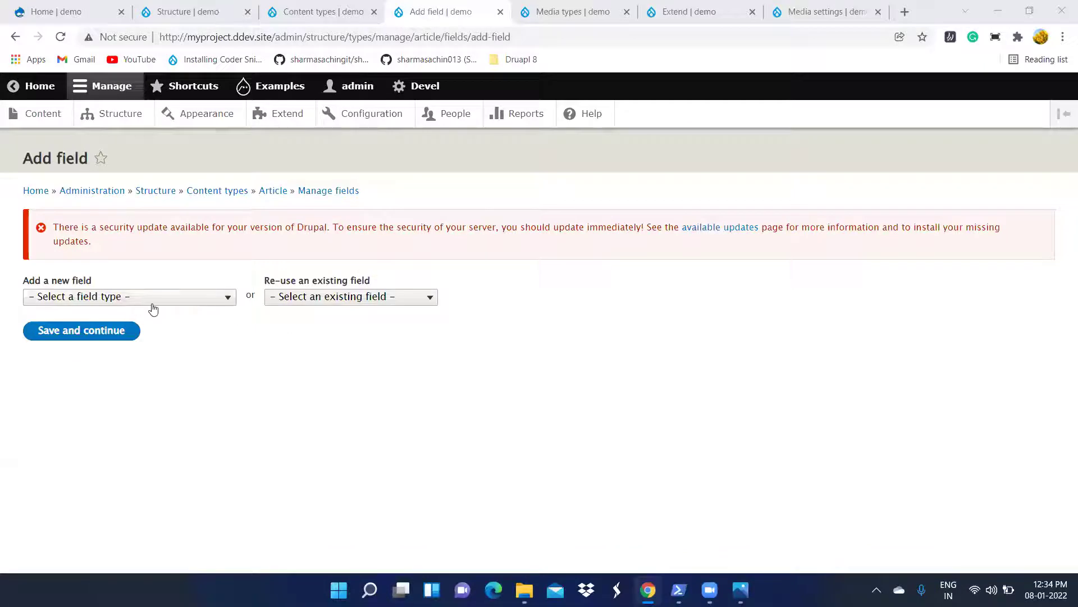
left_click(77, 302)
scroll(83, 194, "down", 6)
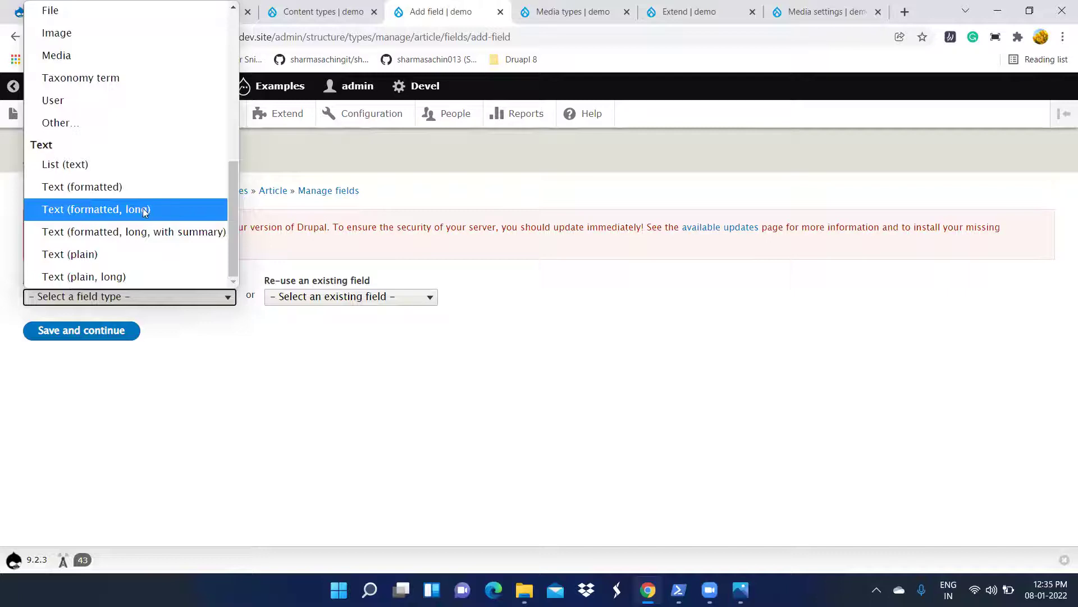
scroll(85, 202, "up", 3)
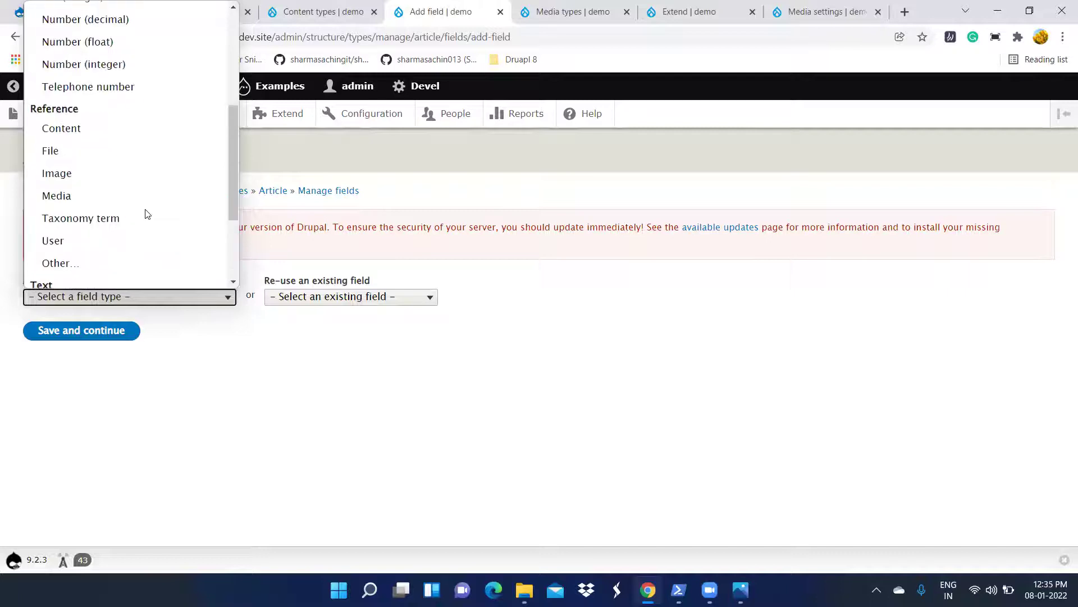
left_click(101, 195)
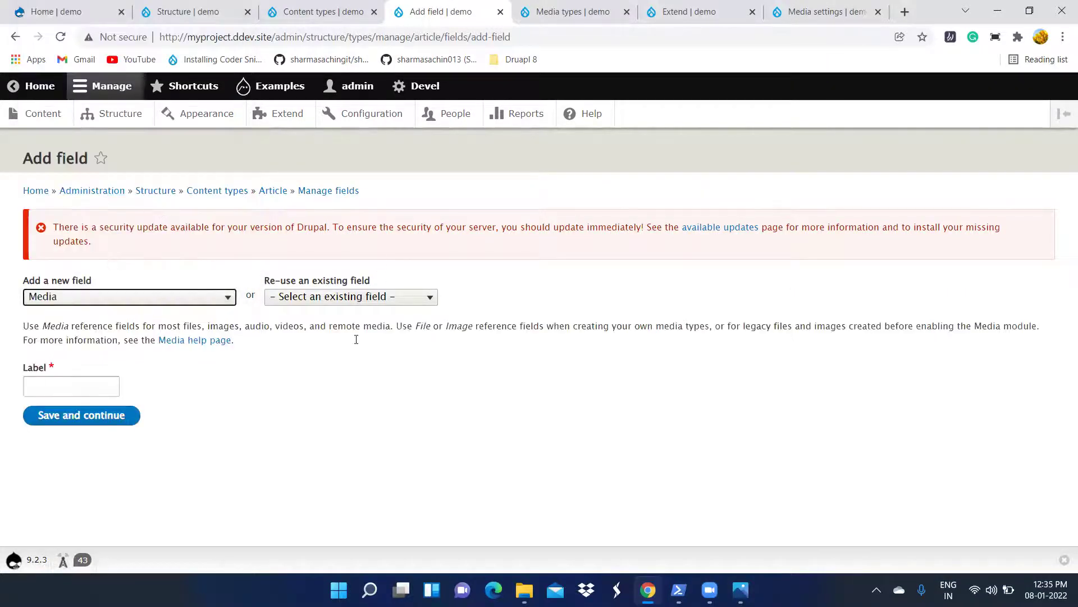
Step: Label the new media field "Featured video" and save it to continue to its settings
left_click(64, 388)
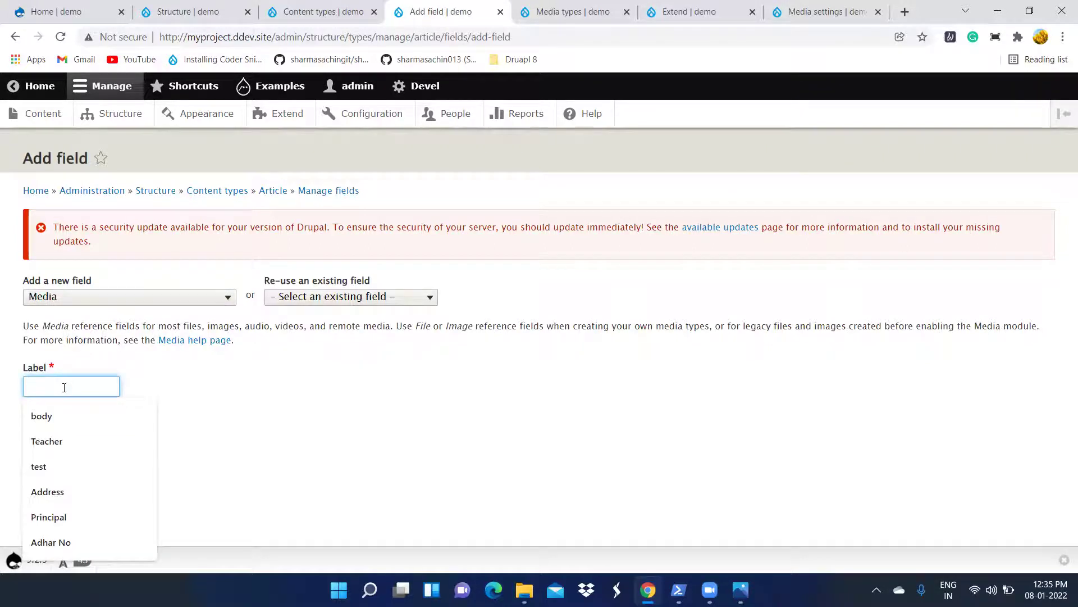
type("F")
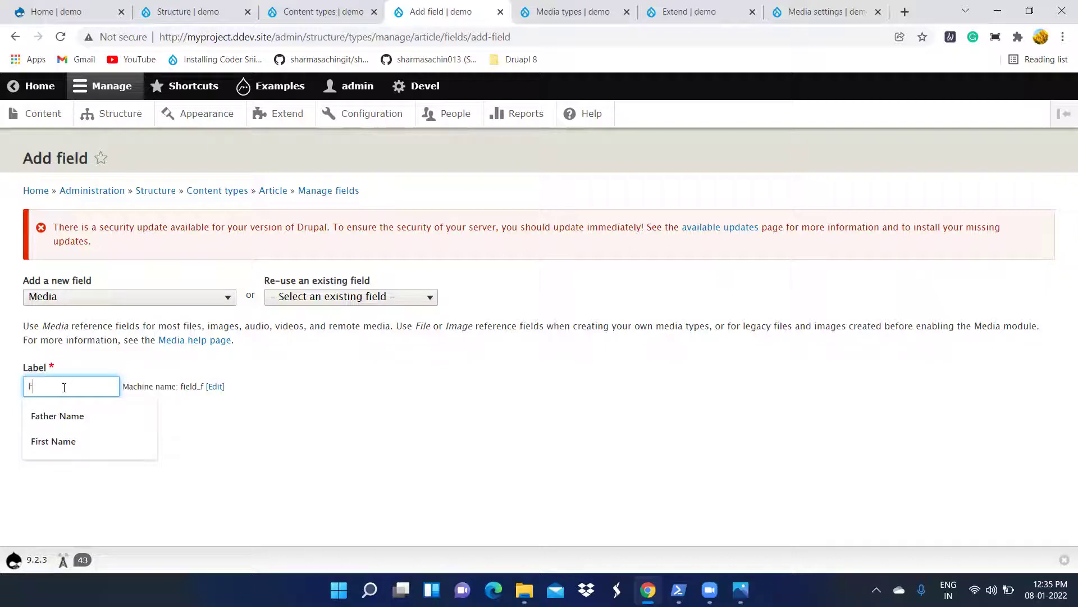
type("eatu")
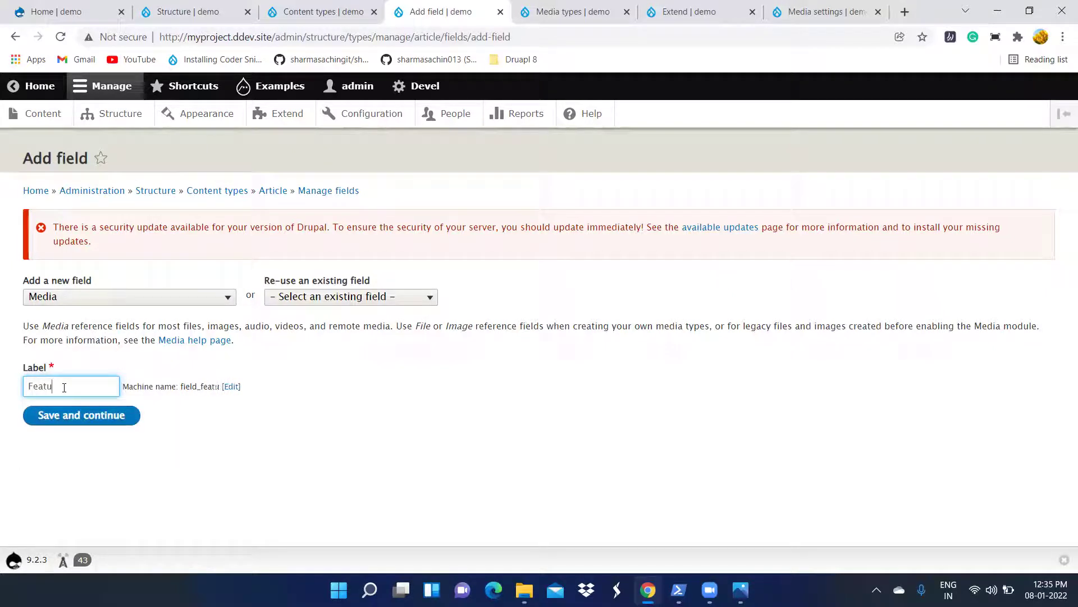
type("red video")
left_click(77, 421)
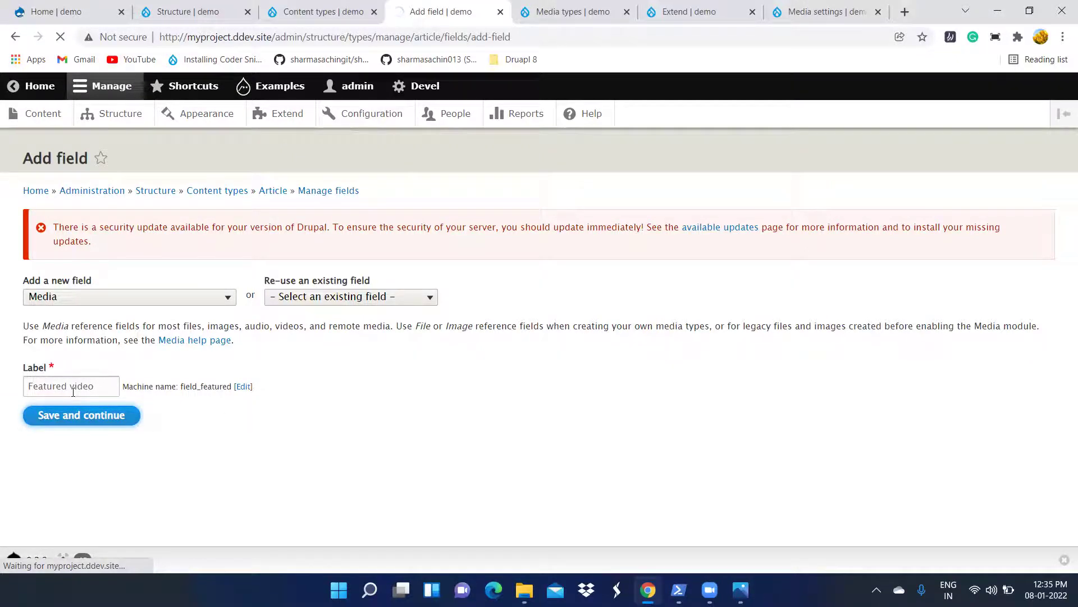
Step: Review the existing media types and return to the page of the new Featured video field
left_click(568, 12)
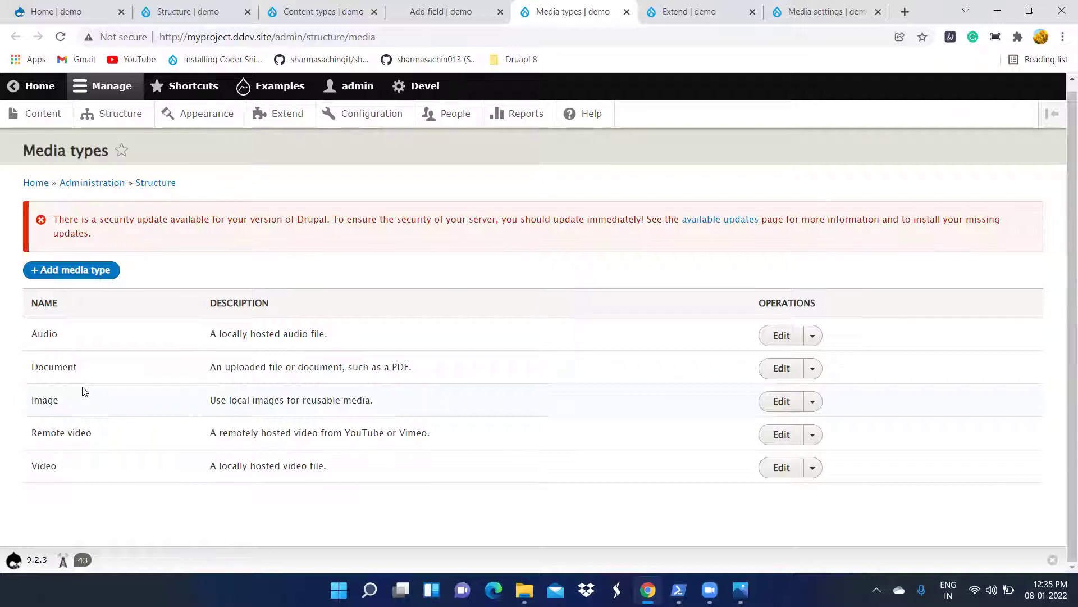
left_click(354, 20)
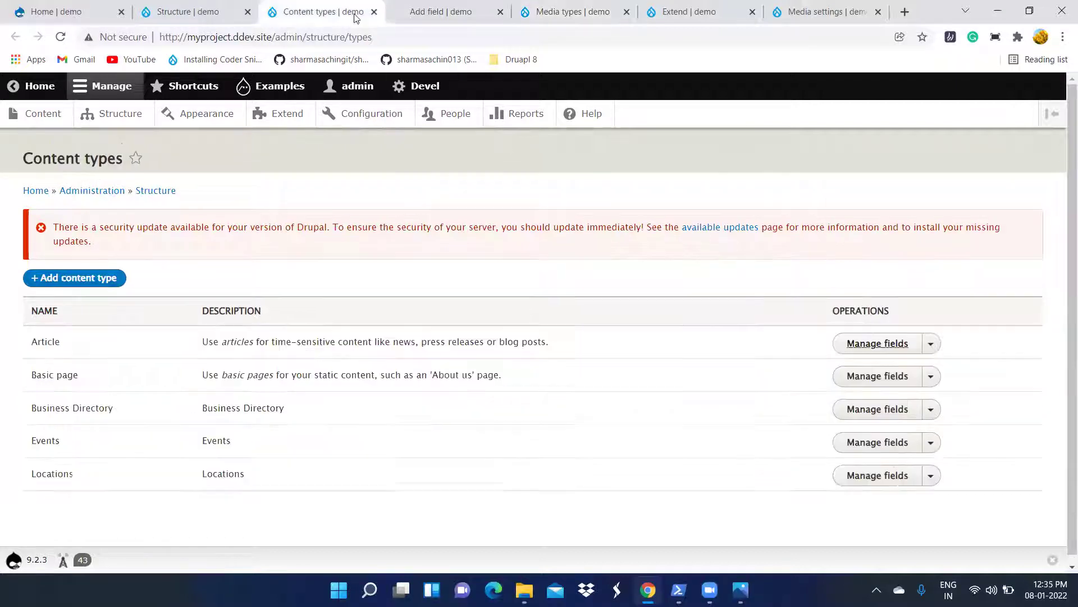
left_click(447, 17)
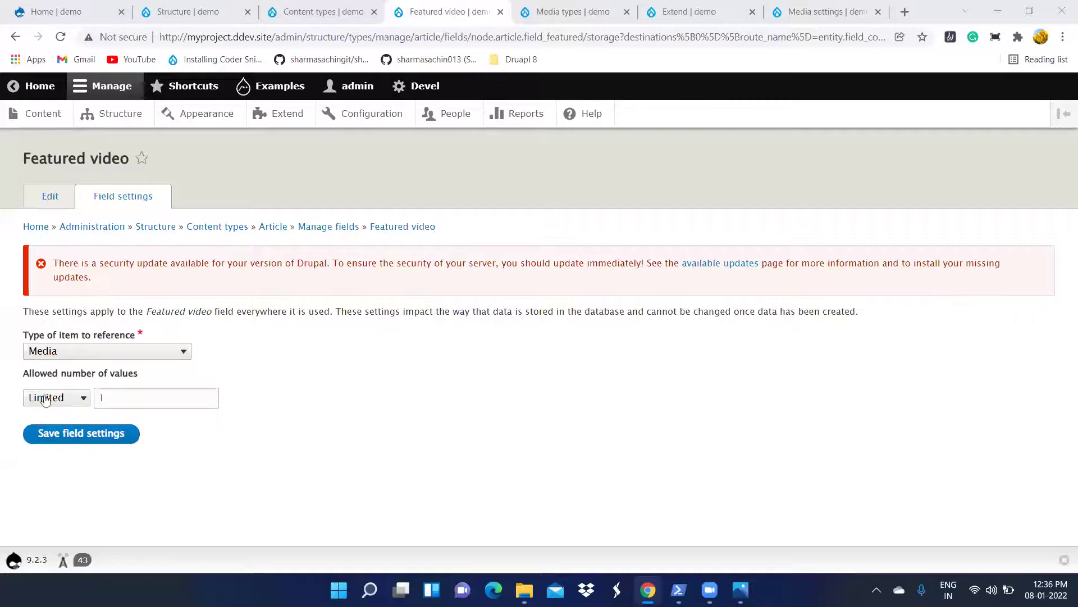
Step: Keep Media as the item type to reference with a limit of 1 value, and save the Featured video field settings
left_click(76, 353)
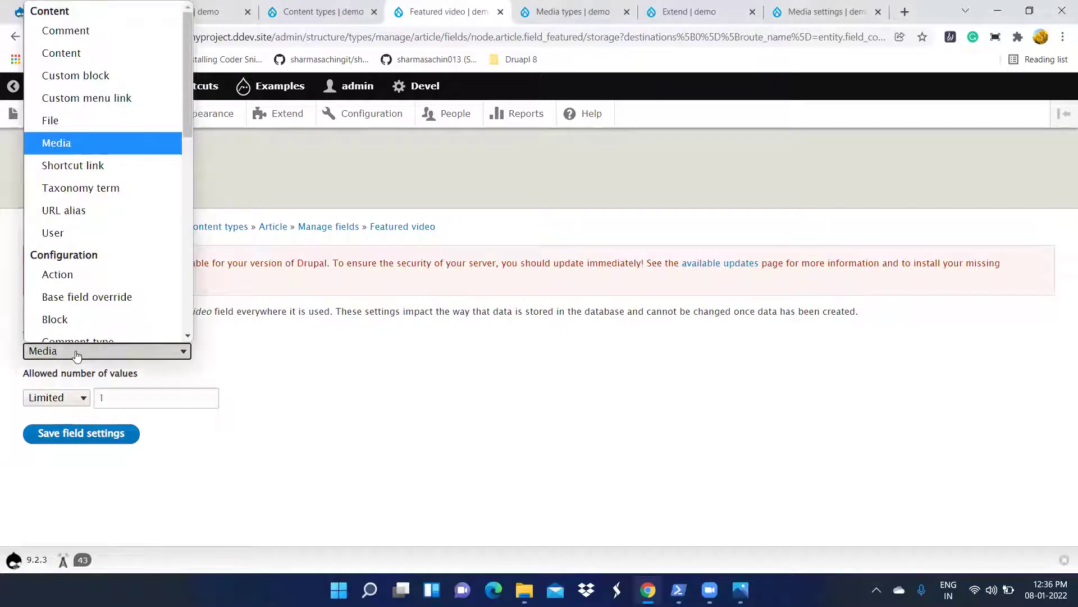
left_click(77, 355)
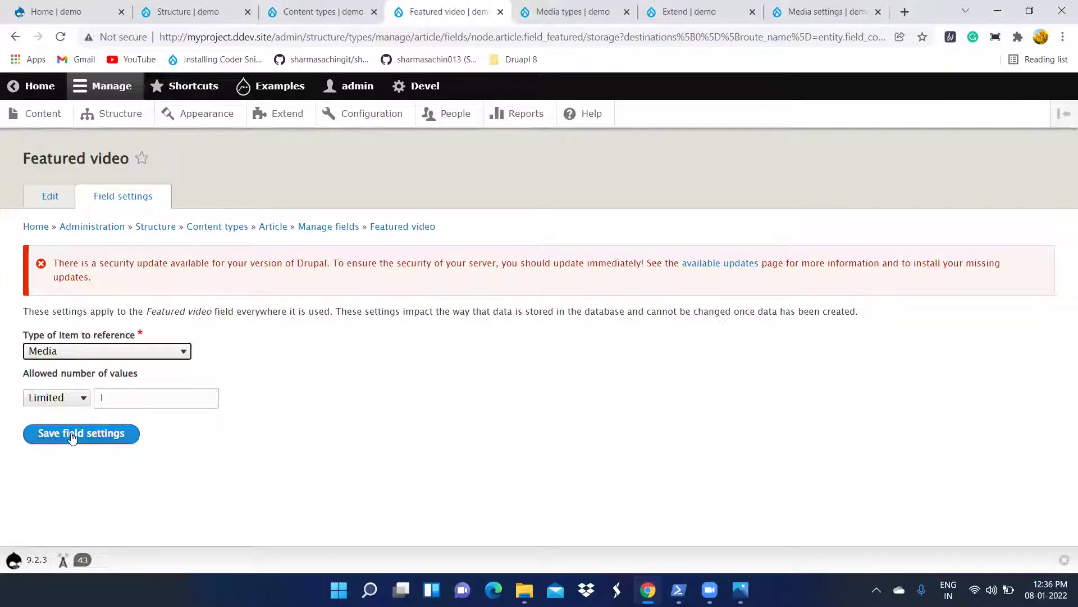
left_click(71, 439)
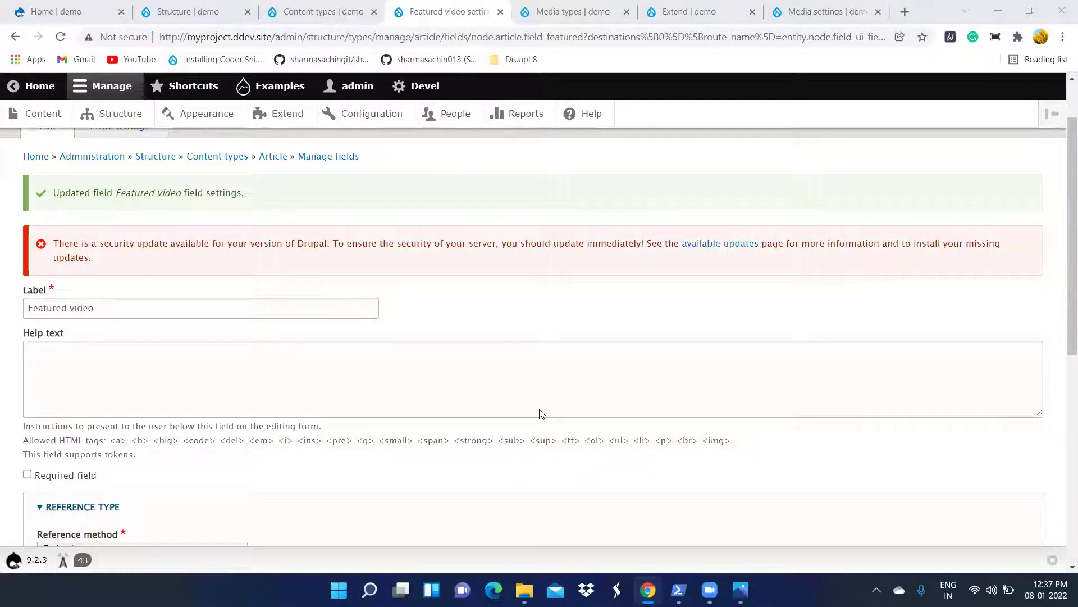
Step: Allow only the Remote video media type for the Featured video field and save its settings
scroll(541, 414, "down", 2)
scroll(541, 414, "down", 2)
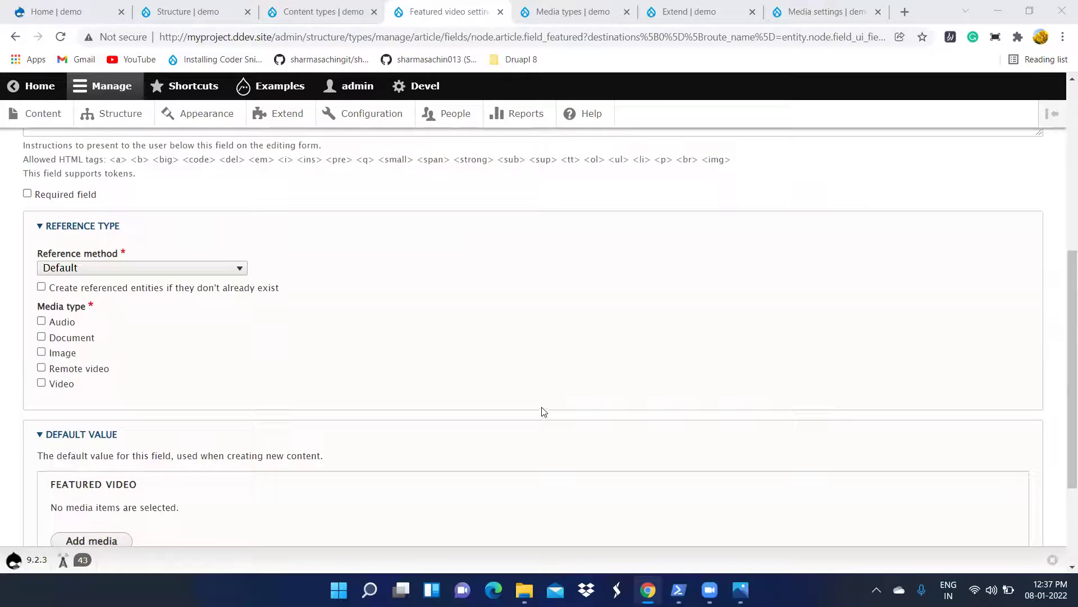
left_click(42, 369)
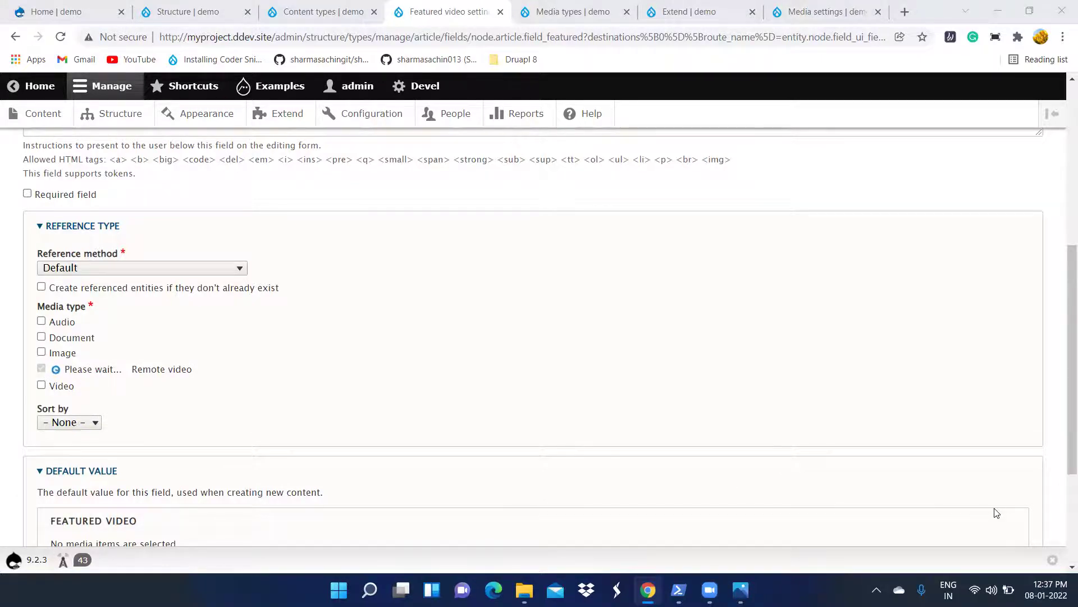
scroll(996, 513, "down", 4)
scroll(147, 404, "up", 4)
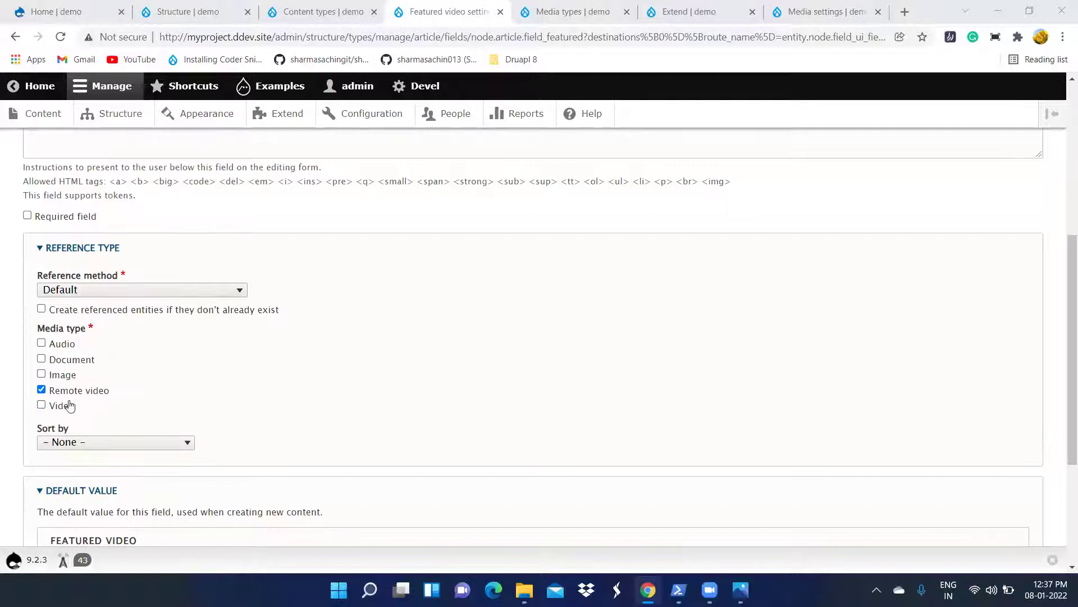
scroll(70, 405, "down", 3)
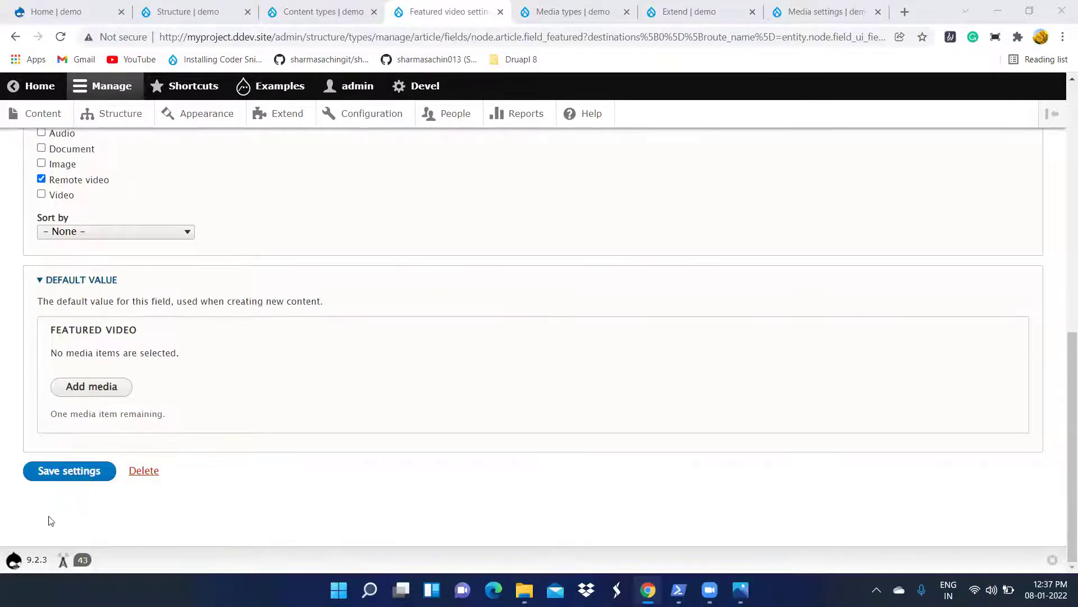
left_click(62, 472)
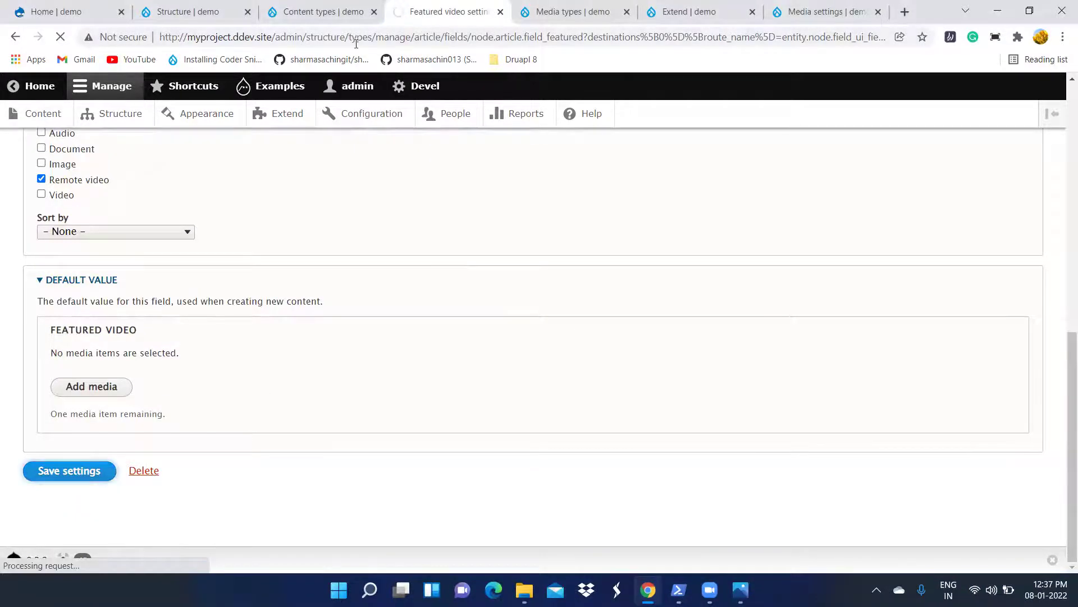
left_click(331, 12)
left_click(424, 12)
left_click(315, 12)
left_click(441, 14)
left_click(320, 12)
left_click(441, 12)
left_click(305, 11)
left_click(441, 12)
left_click(315, 12)
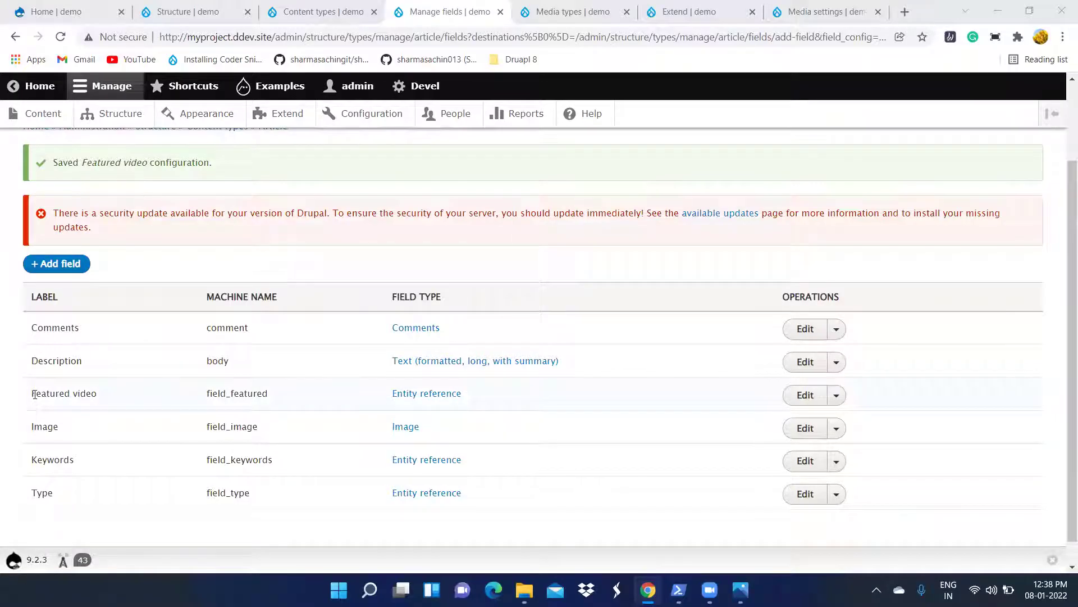
Step: Compare the Featured video entry in the Article fields with the field list in Article fields.png in Photos
left_click_drag(34, 395, 276, 407)
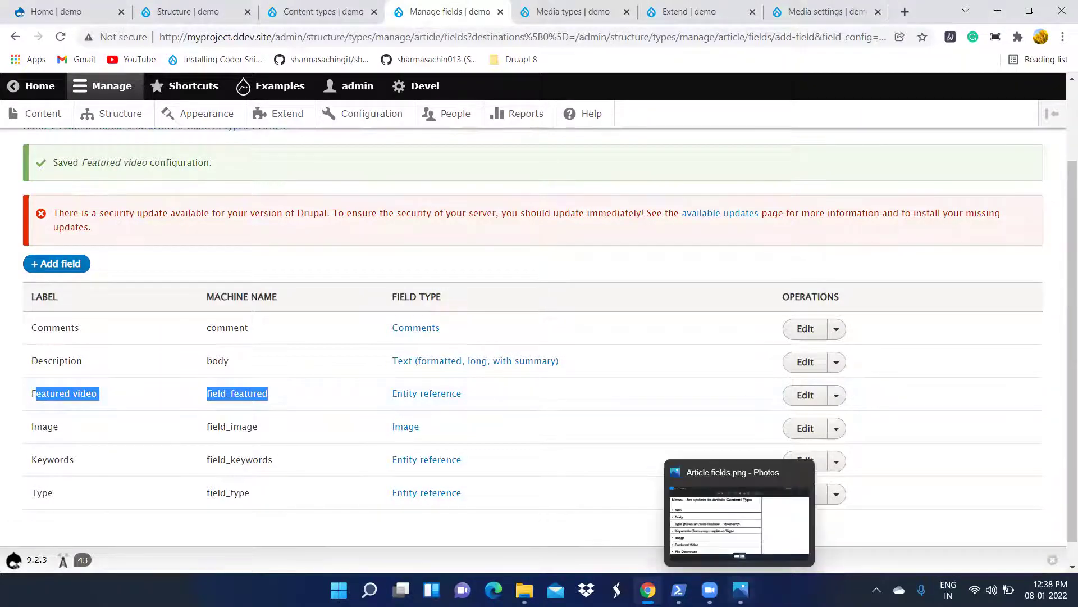
left_click(741, 590)
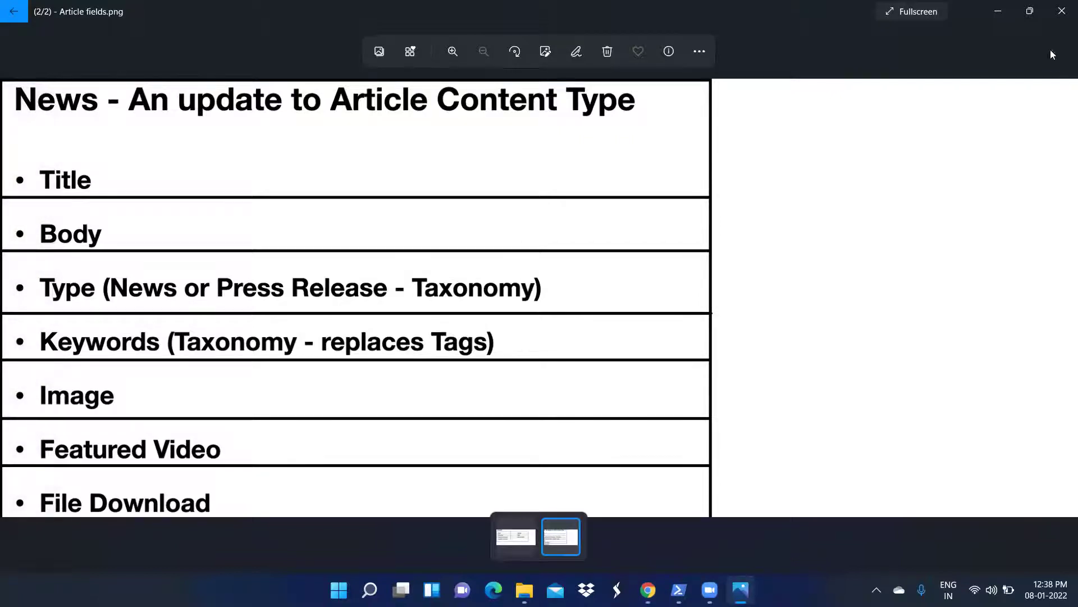
left_click(999, 13)
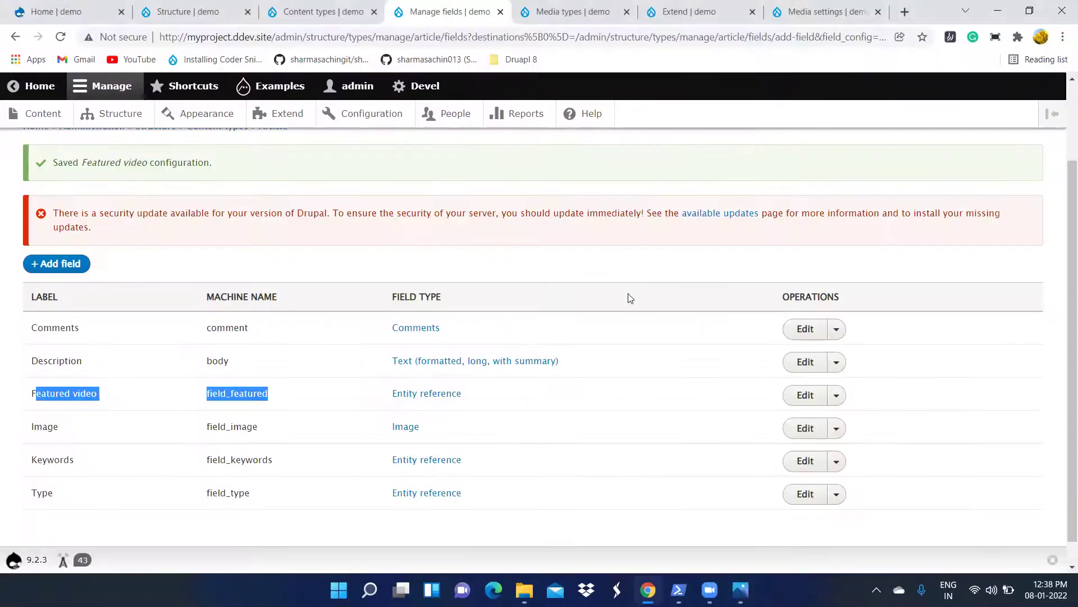
Step: Start adding another field to the Article content type and choose Media as its field type
scroll(629, 297, "down", 2)
left_click(48, 245)
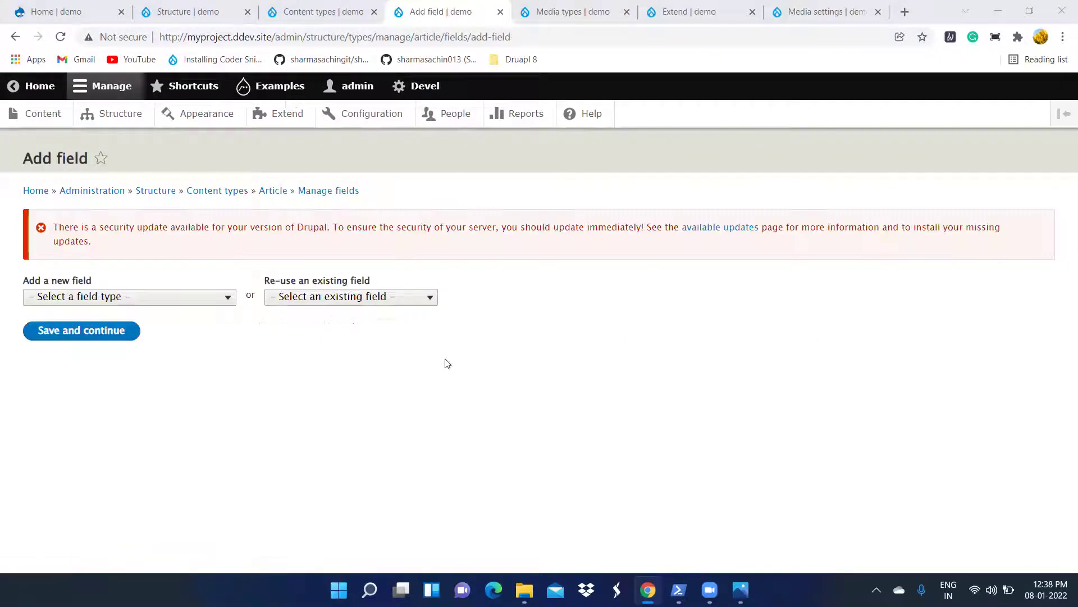
left_click(160, 299)
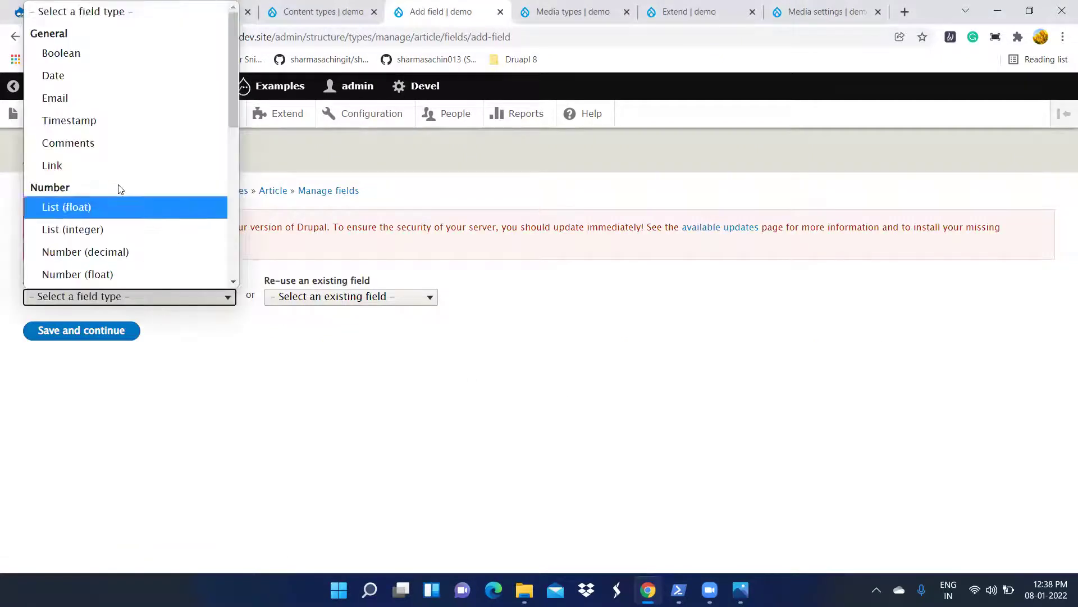
scroll(118, 189, "down", 5)
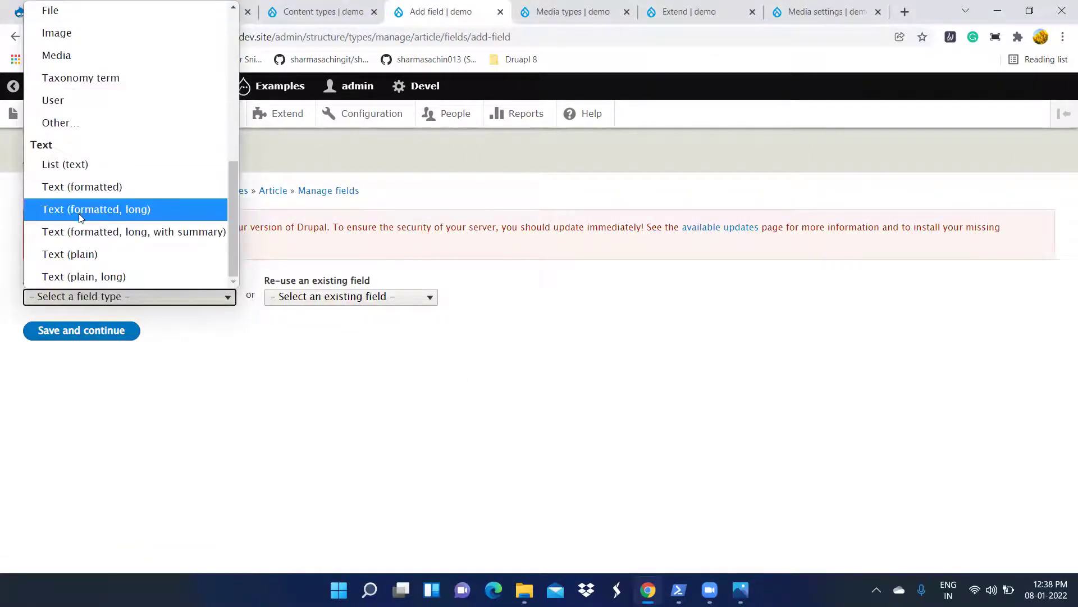
scroll(137, 224, "up", 5)
scroll(137, 227, "down", 3)
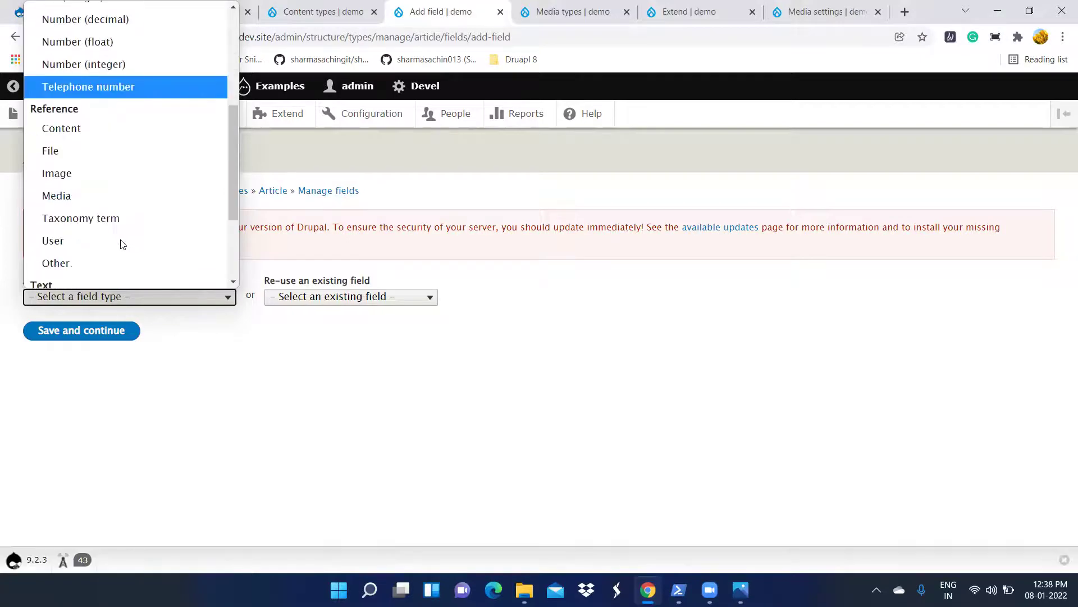
left_click(99, 201)
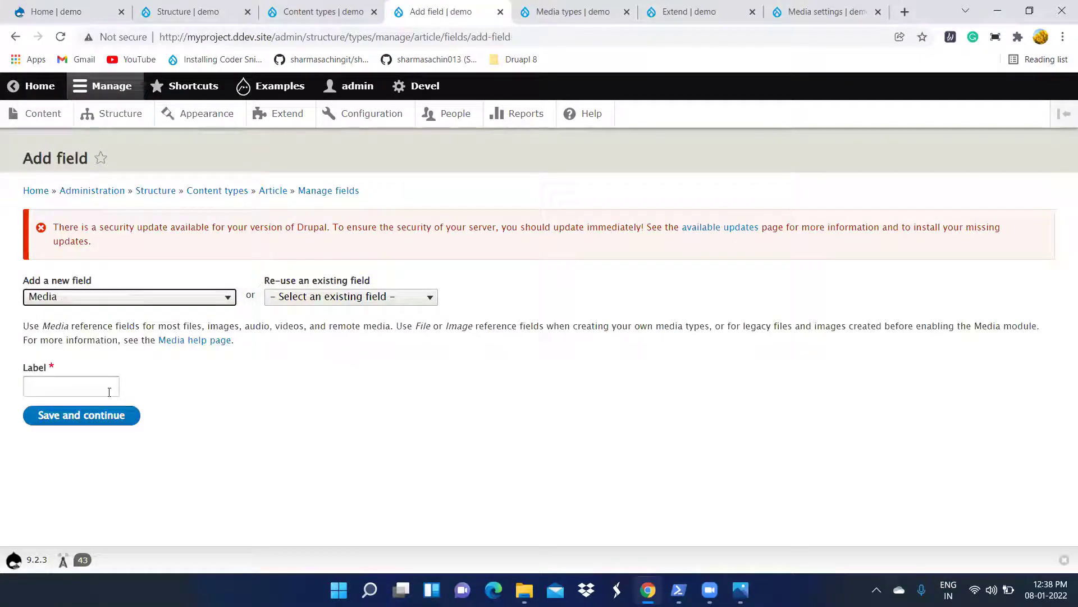
Step: Label the new media field "Files" and save it to continue to its settings
left_click(92, 390)
type("Files")
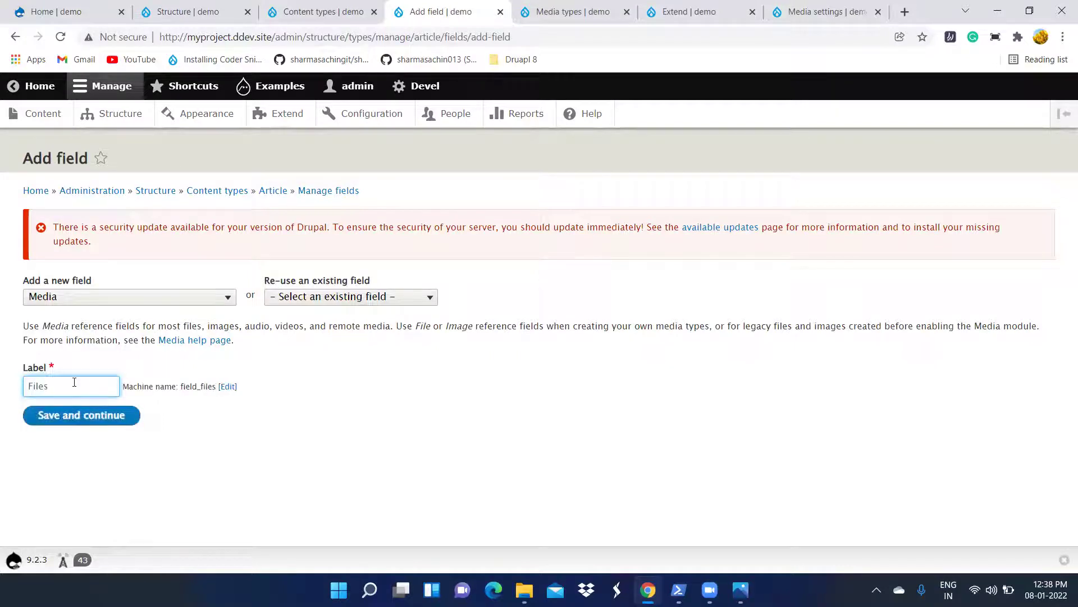
left_click(72, 418)
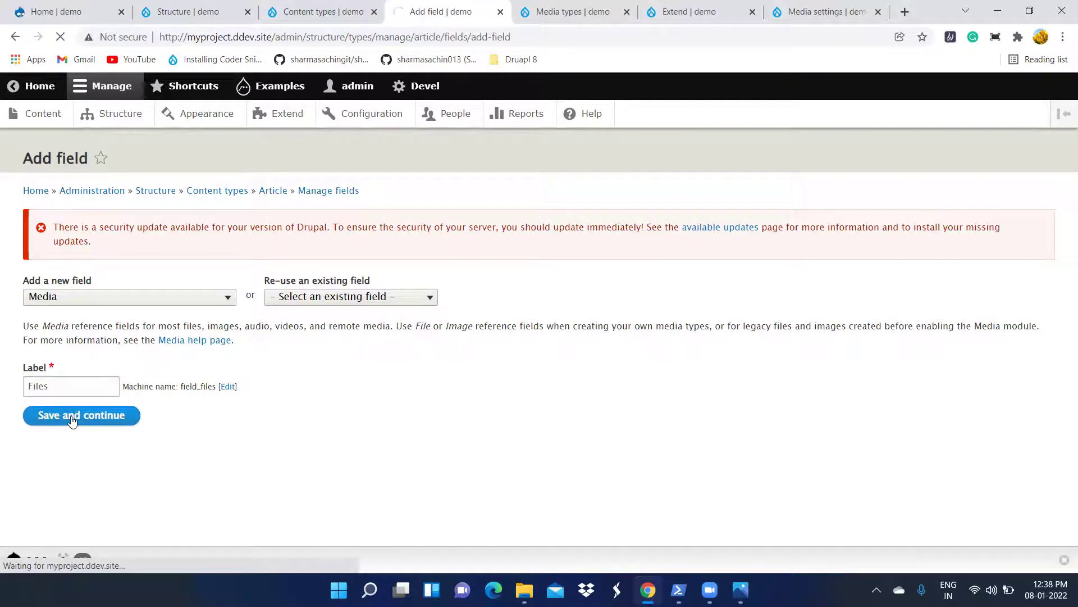
Step: Check the Media types page for the type that covers uploaded files
left_click(317, 7)
left_click(445, 10)
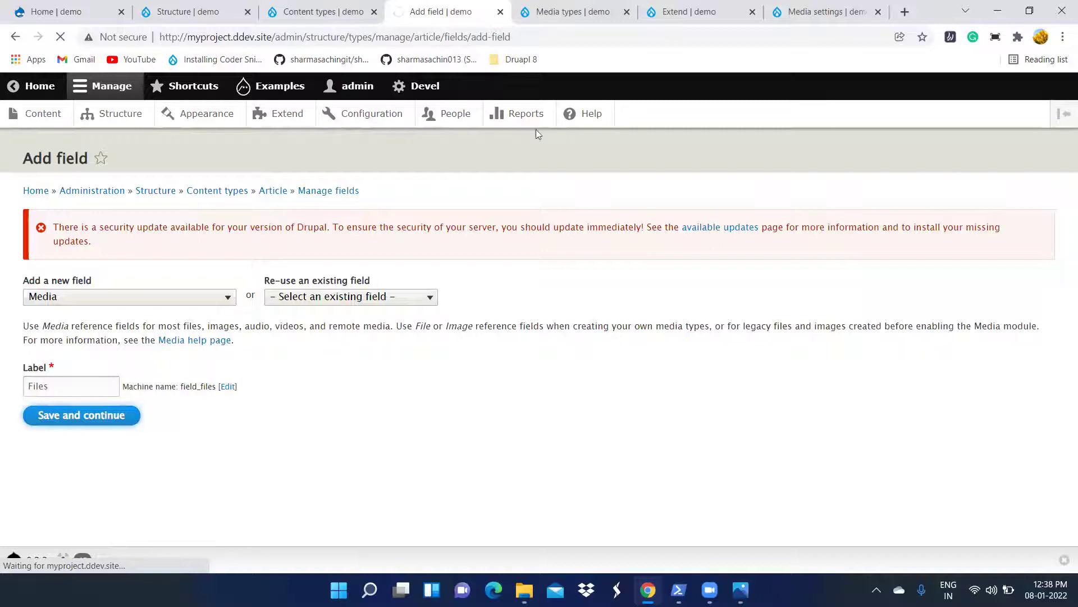
left_click(573, 11)
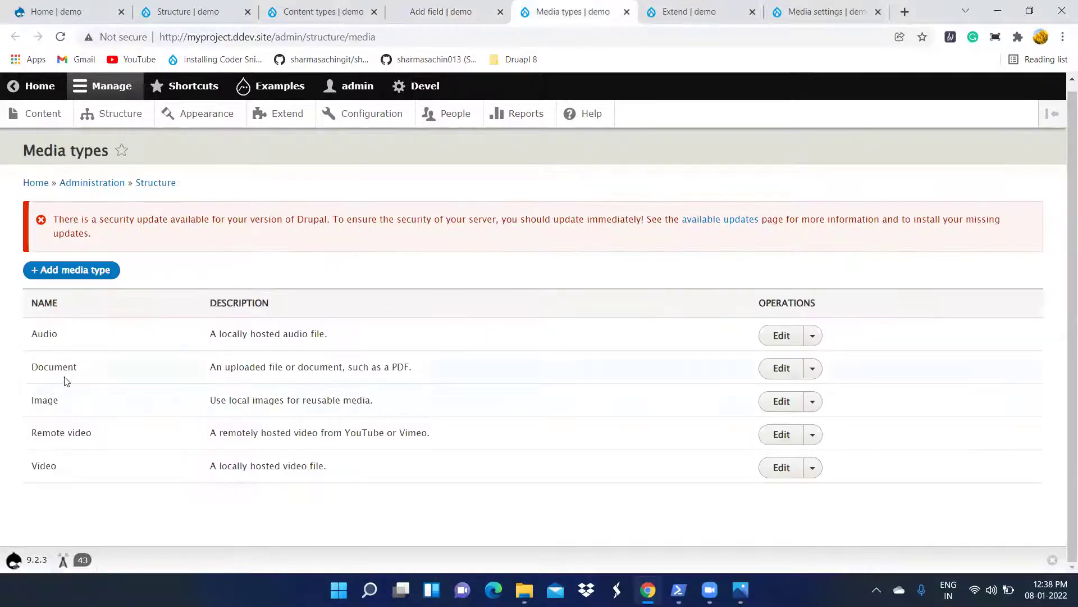
left_click(432, 11)
left_click(559, 13)
left_click(424, 12)
left_click(320, 12)
left_click(455, 12)
left_click(299, 13)
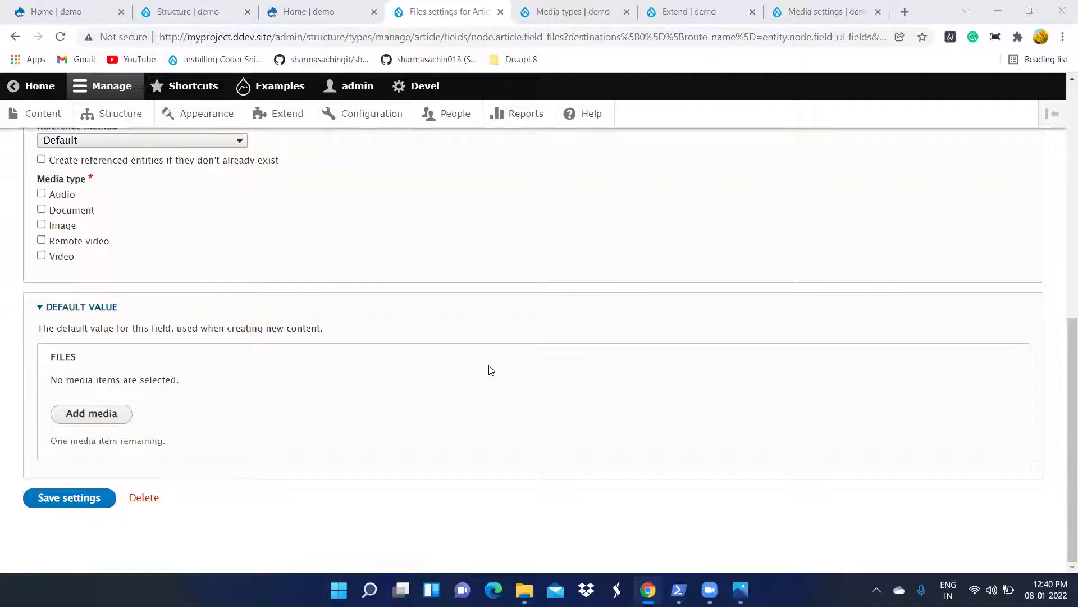
Step: Allow the Document media type for the Files field on the Article content type
scroll(490, 370, "up", 4)
scroll(490, 370, "up", 5)
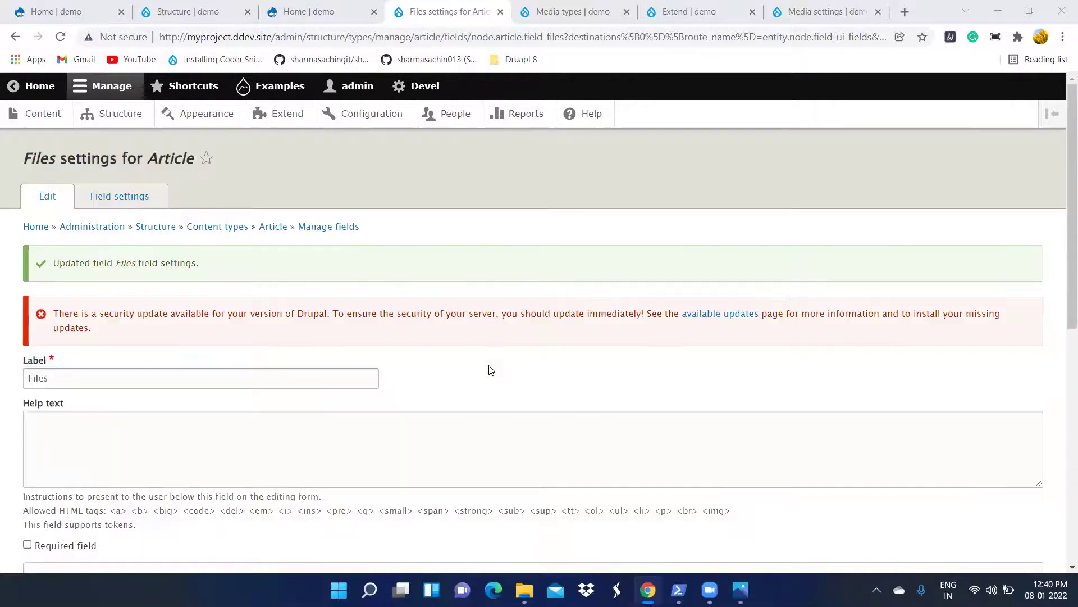
scroll(490, 369, "down", 5)
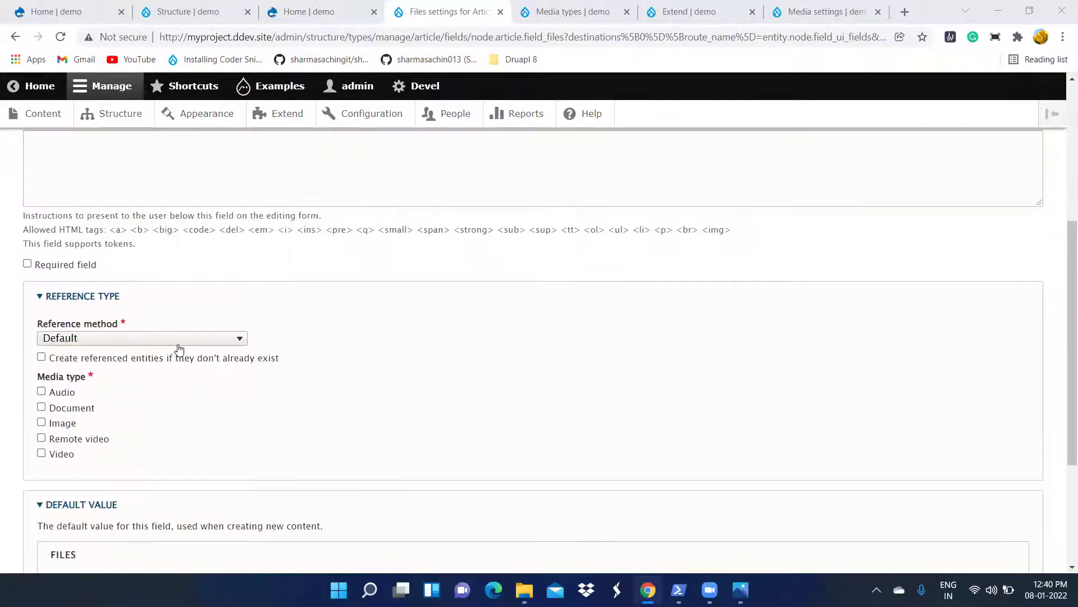
left_click(41, 406)
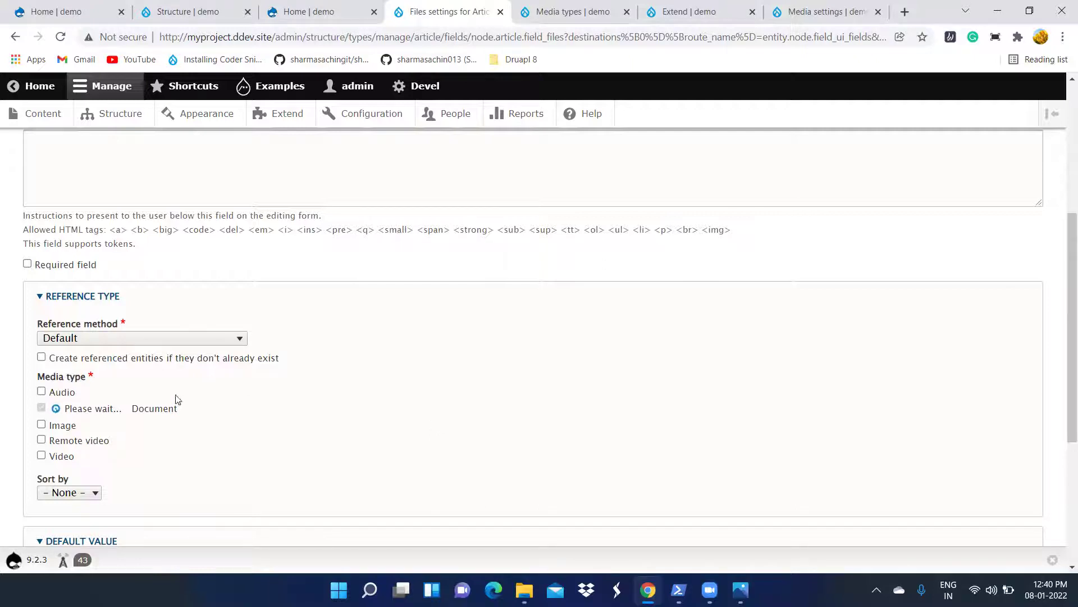
Step: Review the Files field's label, reference type and default value options, and save its settings
scroll(360, 414, "down", 5)
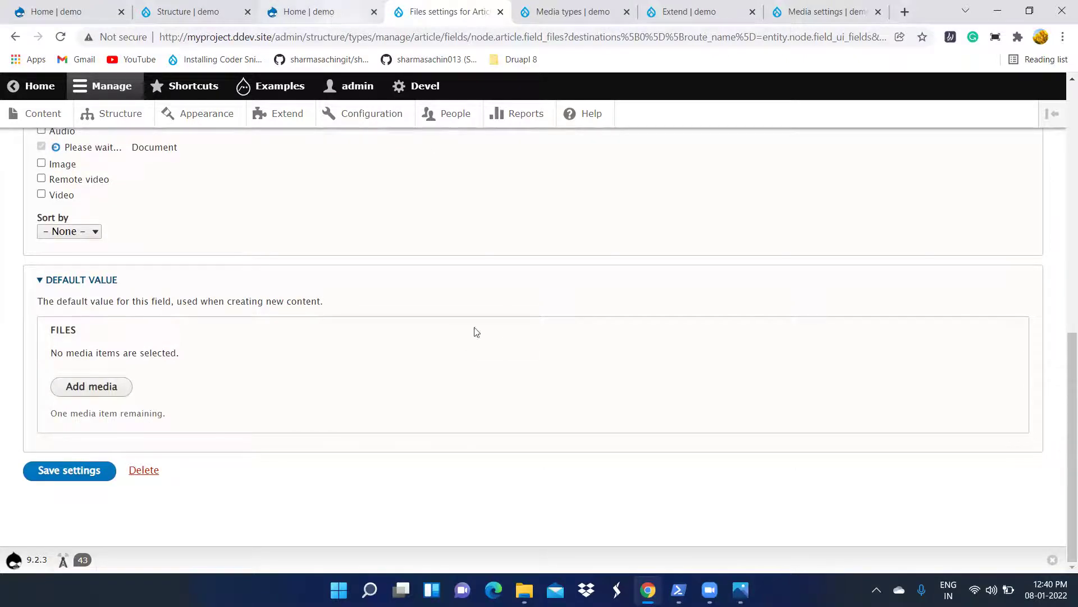
scroll(494, 392, "up", 2)
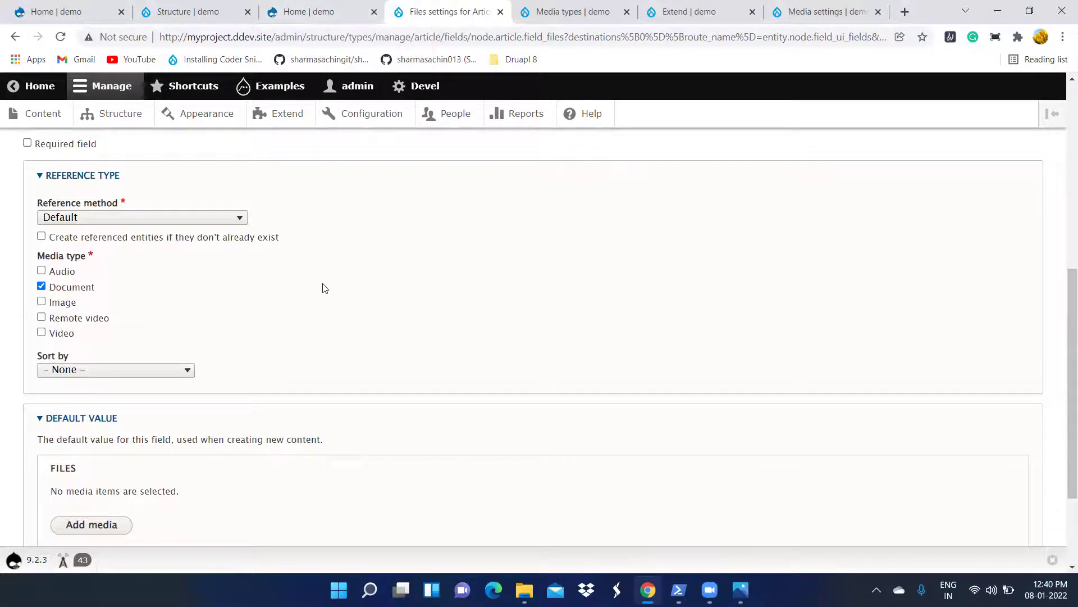
scroll(362, 343, "down", 2)
scroll(363, 343, "up", 3)
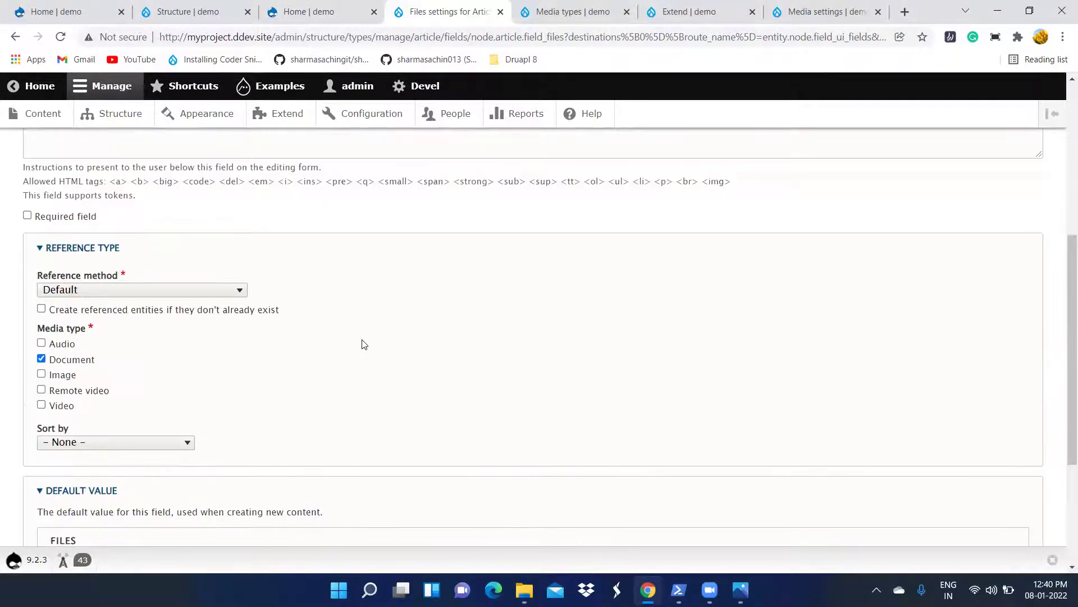
scroll(148, 380, "up", 2)
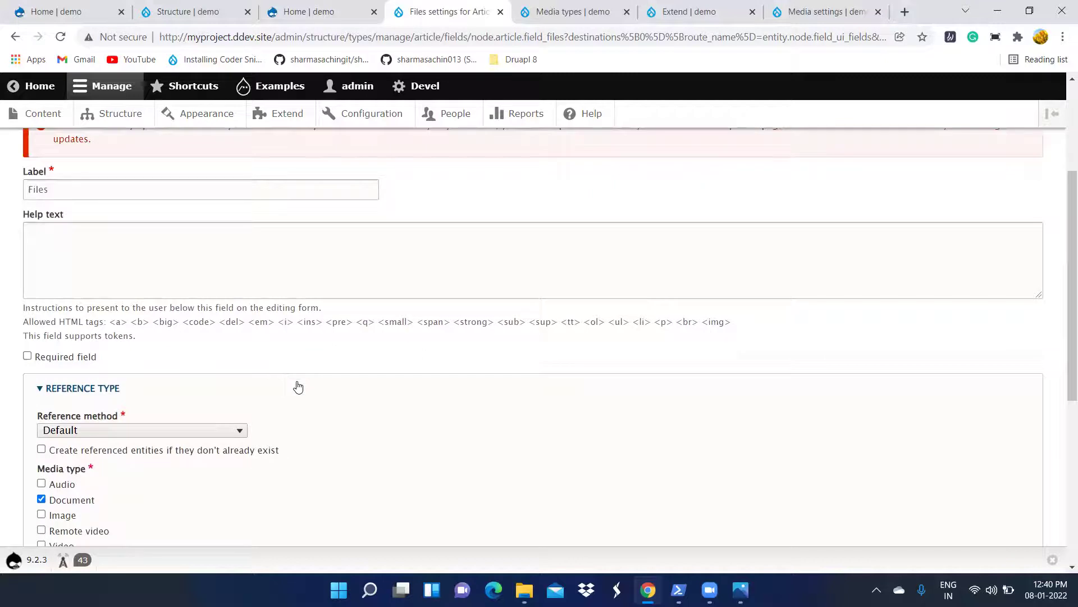
scroll(315, 391, "down", 3)
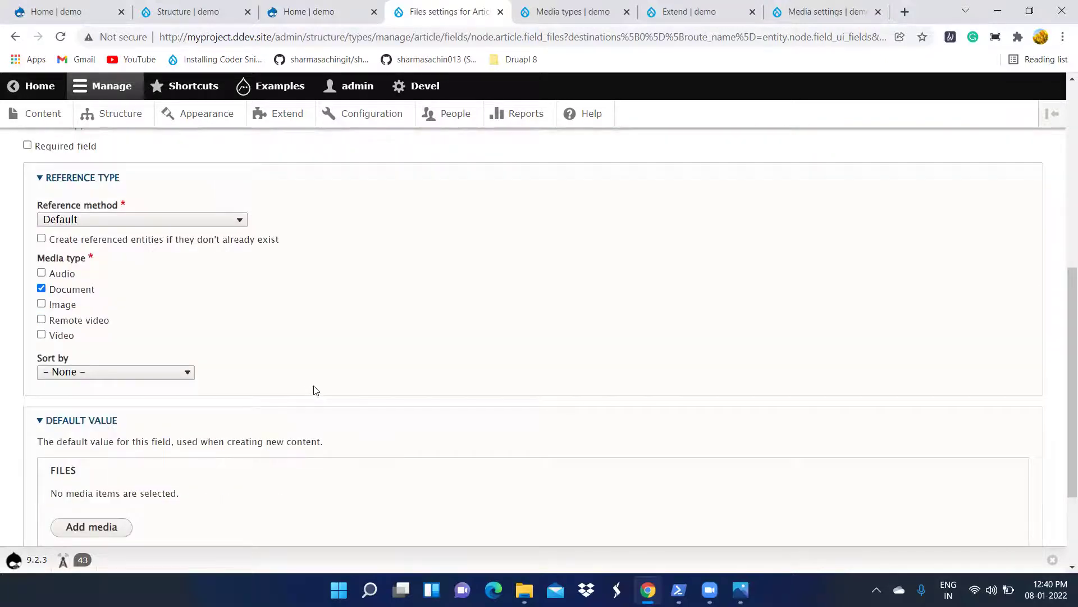
scroll(314, 389, "down", 2)
scroll(379, 345, "up", 2)
scroll(394, 356, "down", 2)
left_click(79, 474)
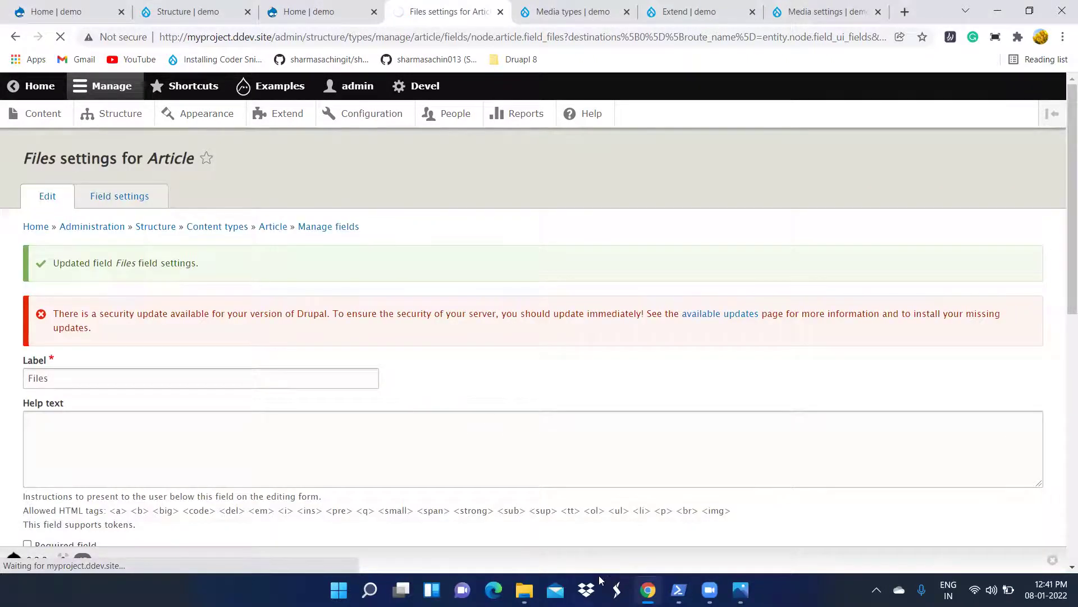
Step: Open Article fields.png in Photos to check the required field list again
left_click(741, 590)
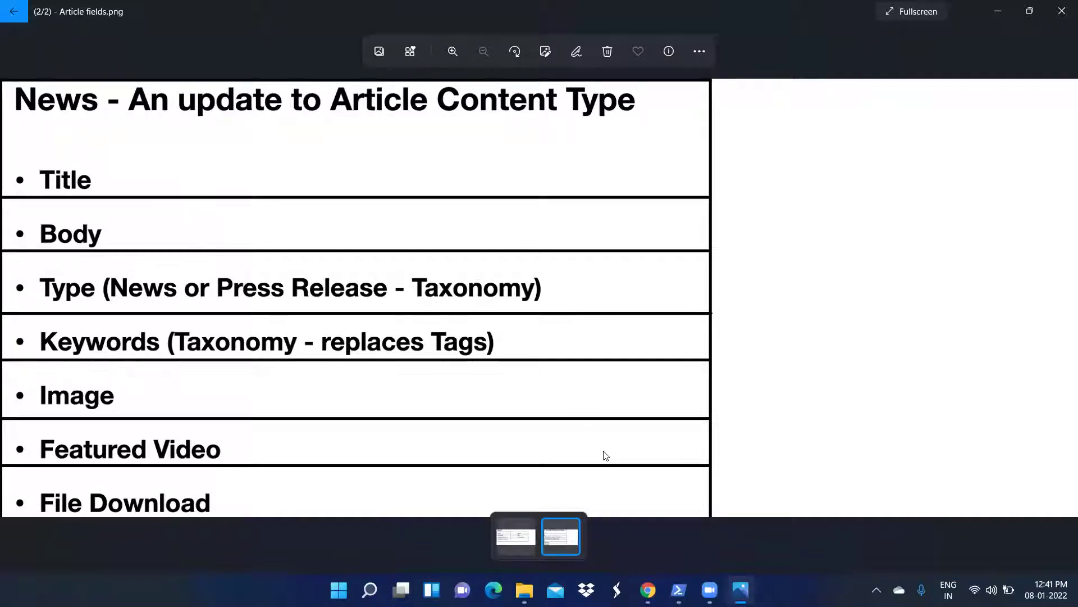
Step: Compare the planned field lists for the Location and Article content types in Photos
key("Left")
key("Right")
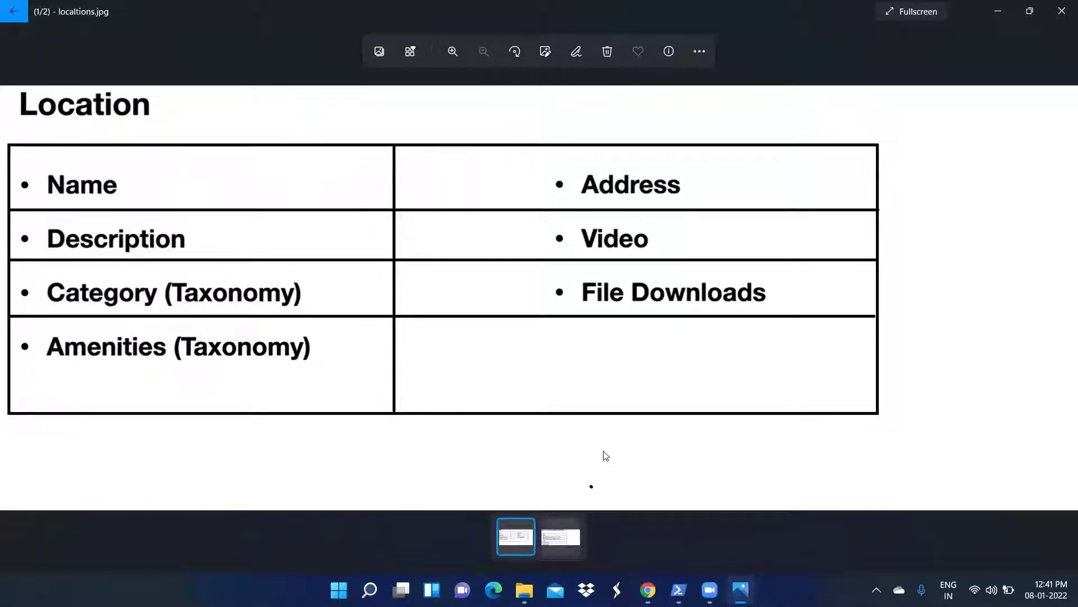
key("Left")
key("Right")
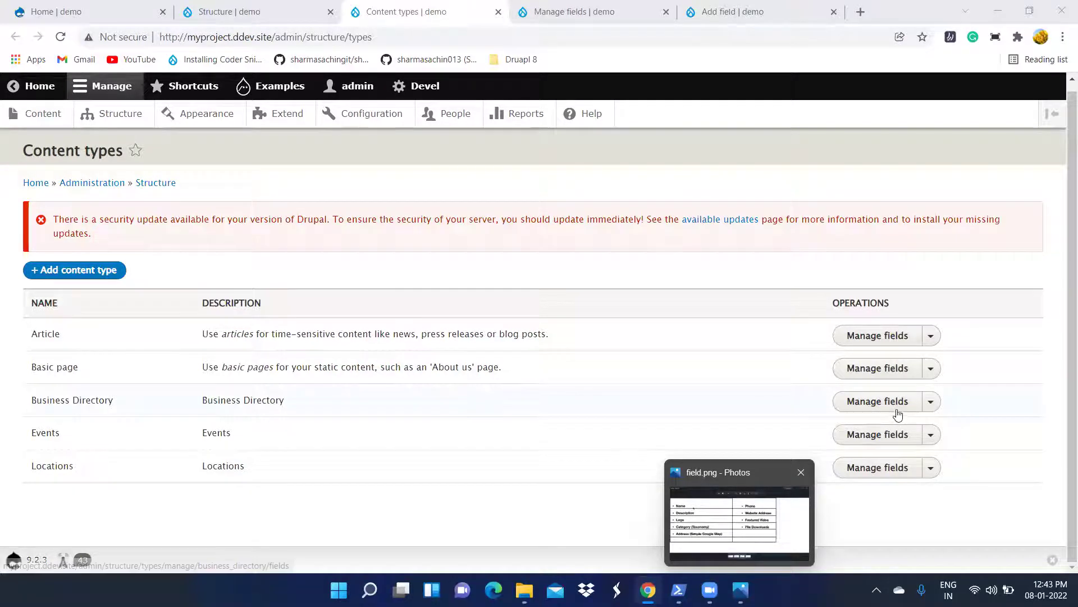
Step: Open the Business Directory content type's field list in Chrome and start a new field of type Media
left_click(615, 16)
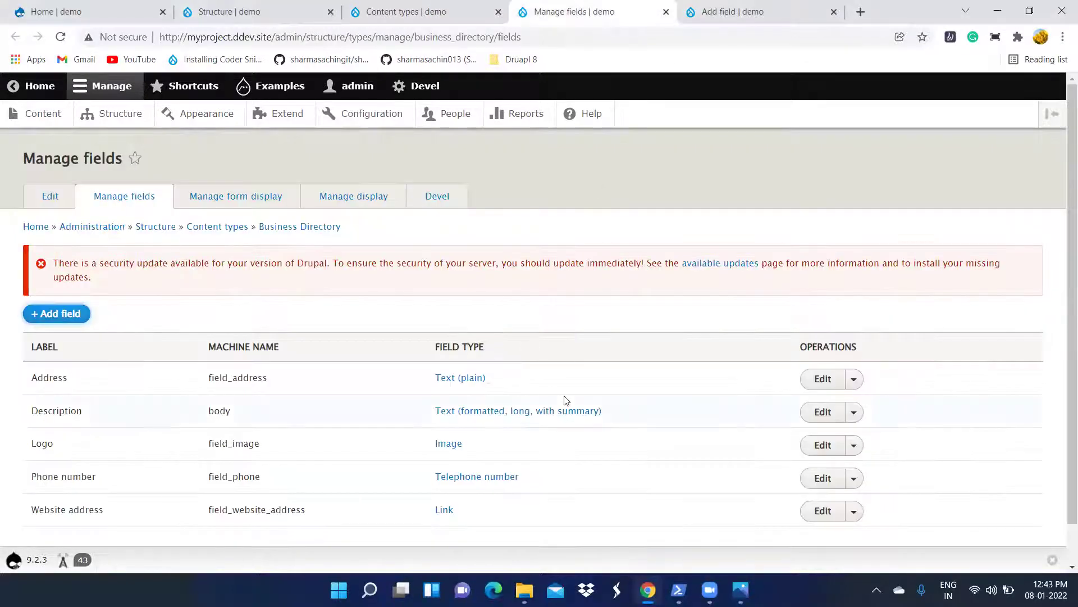
scroll(563, 402, "down", 2)
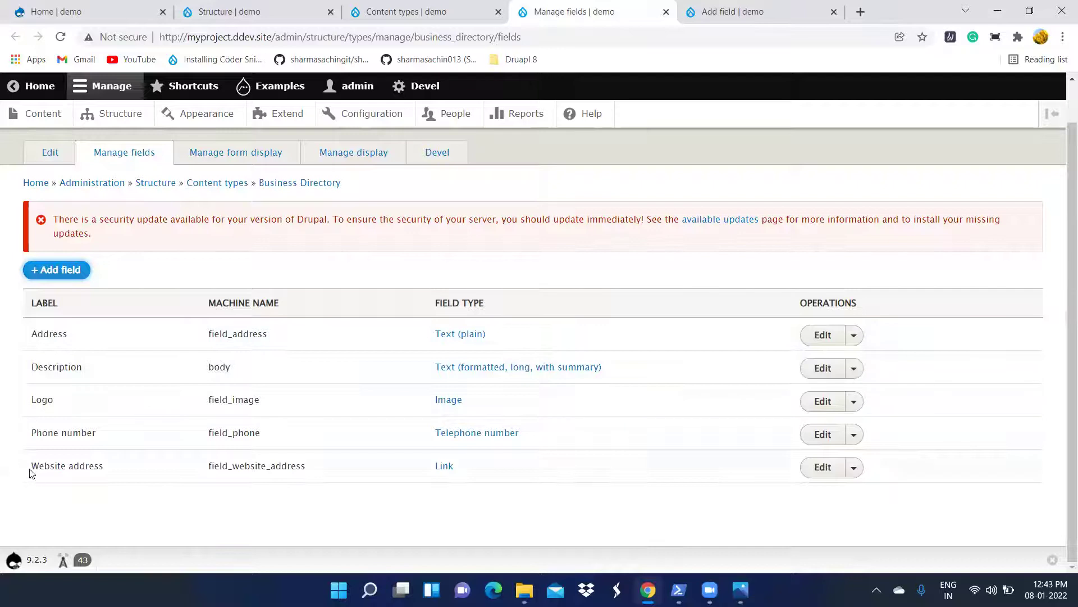
left_click(53, 271)
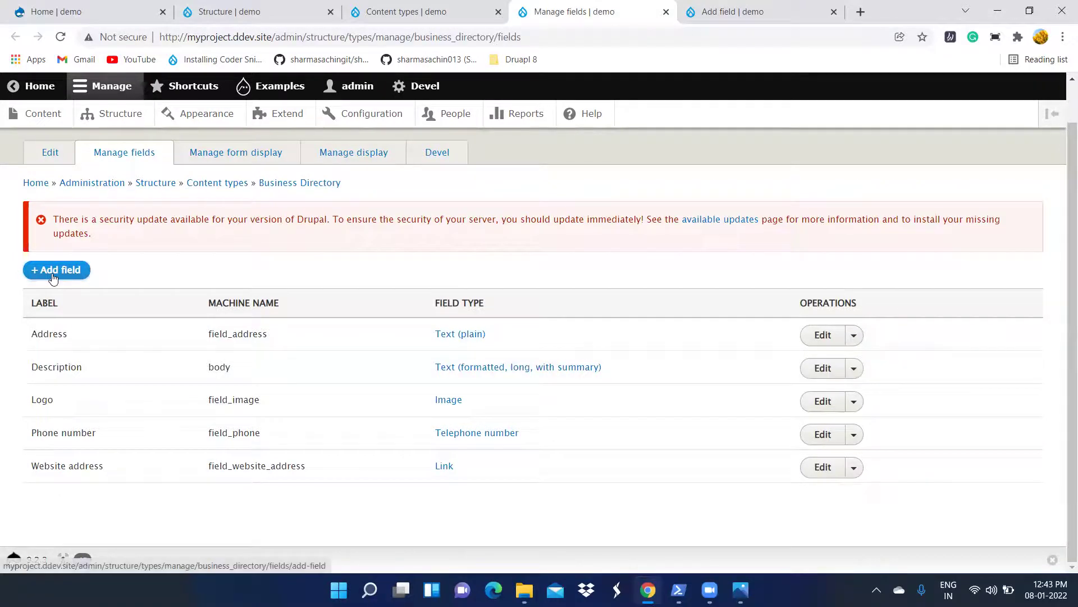
left_click(224, 296)
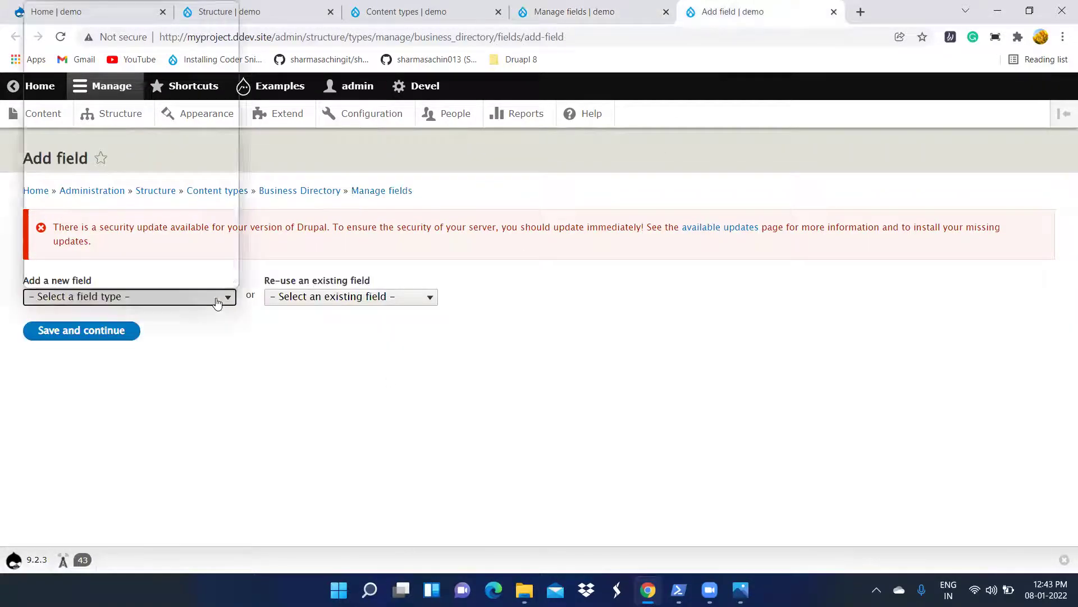
scroll(163, 228, "down", 5)
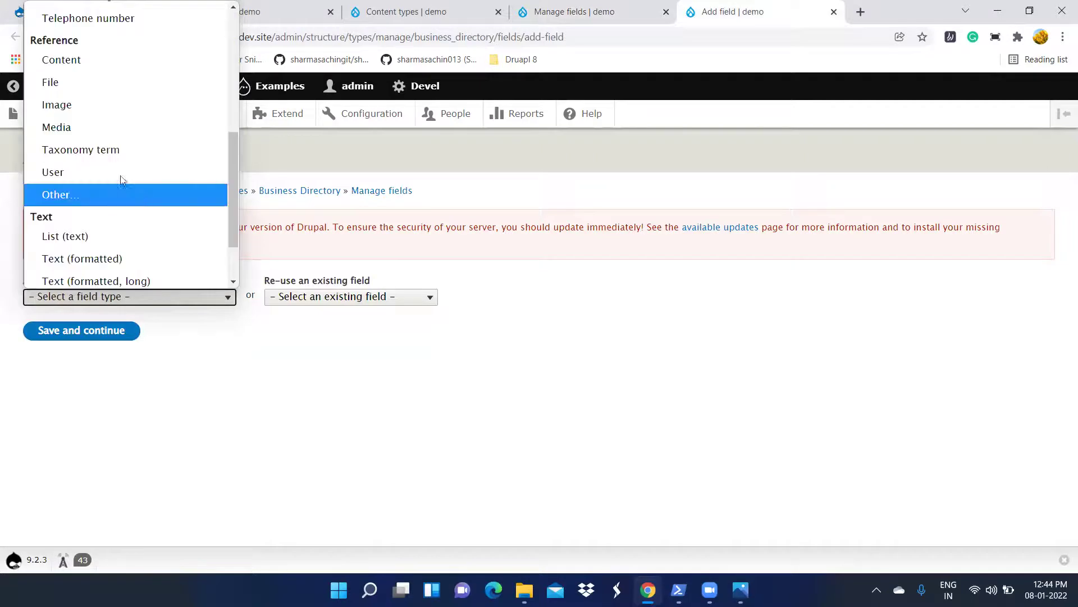
left_click(116, 129)
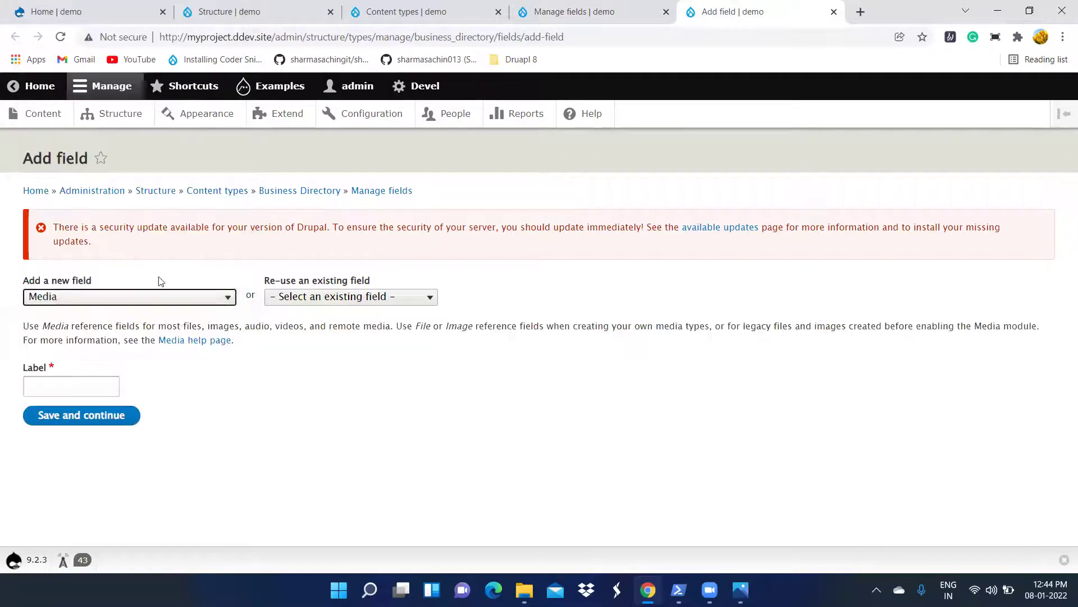
Step: Label the new Business Directory media field Featured video and continue to its settings
left_click(82, 386)
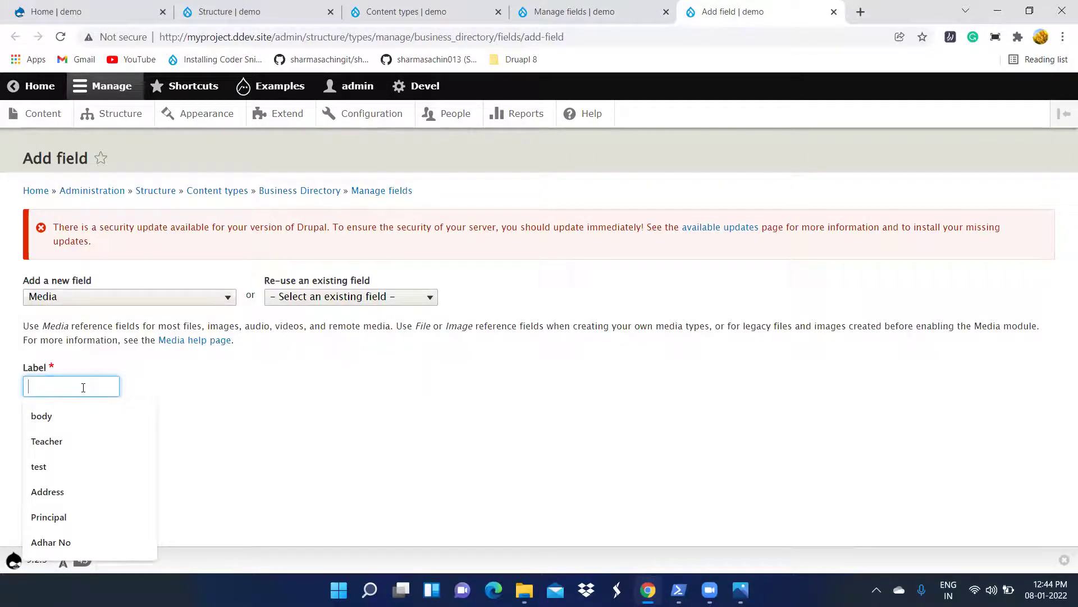
type("f")
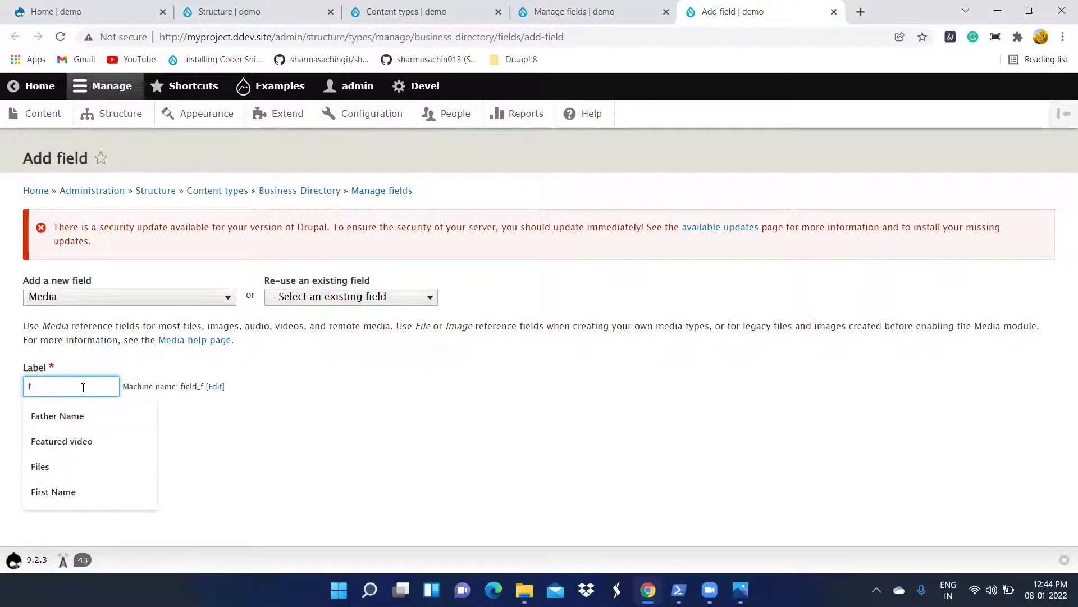
left_click(77, 446)
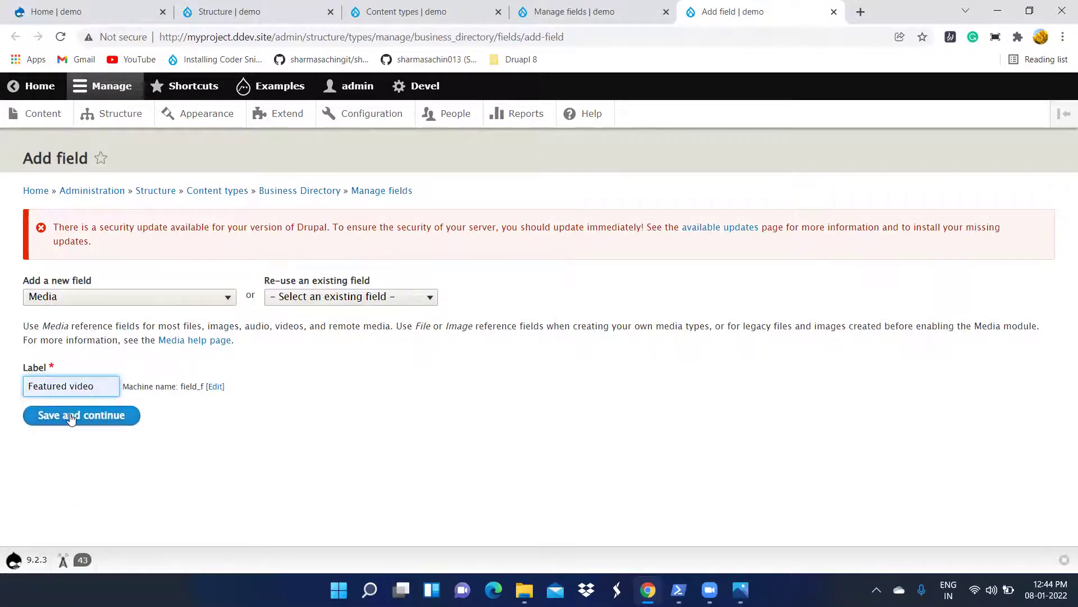
left_click(71, 417)
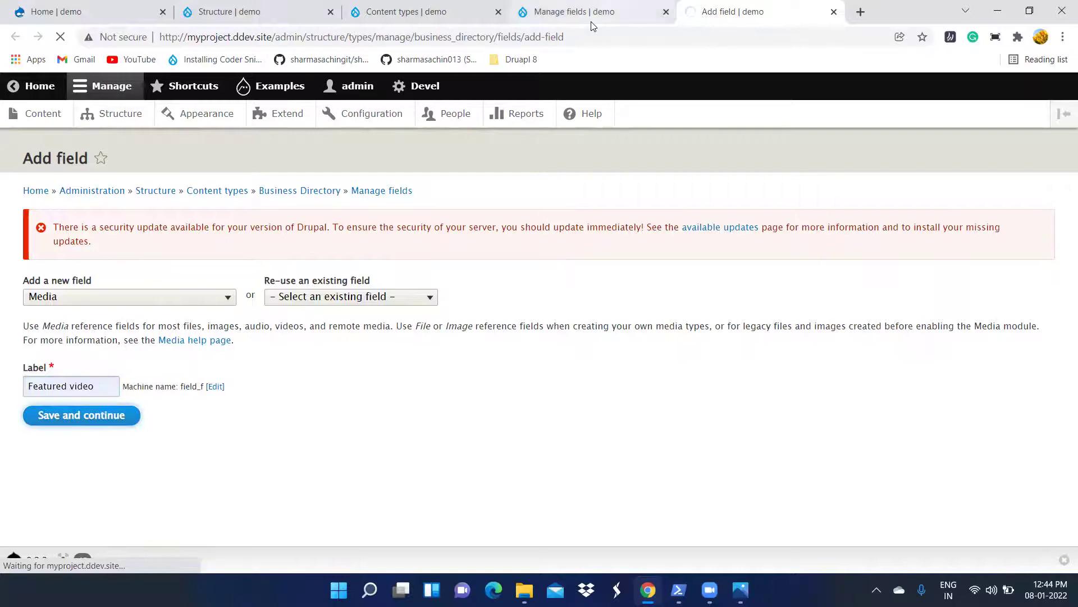
Step: Compare the existing Business Directory fields with the planned list in field.png in Photos, and return to Chrome
left_click(591, 17)
left_click(741, 589)
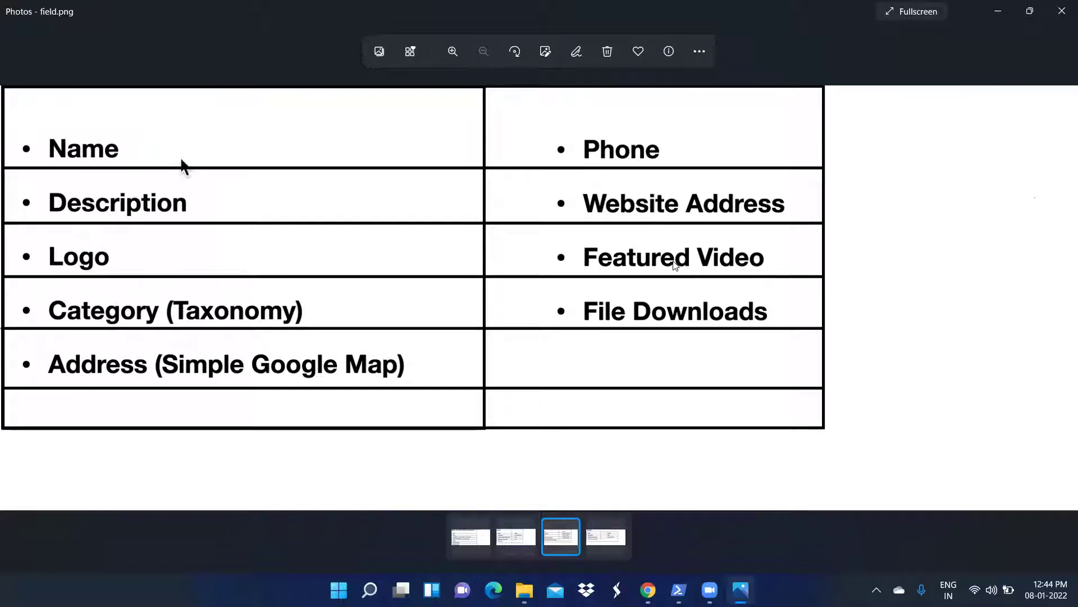
left_click(988, 17)
left_click(724, 16)
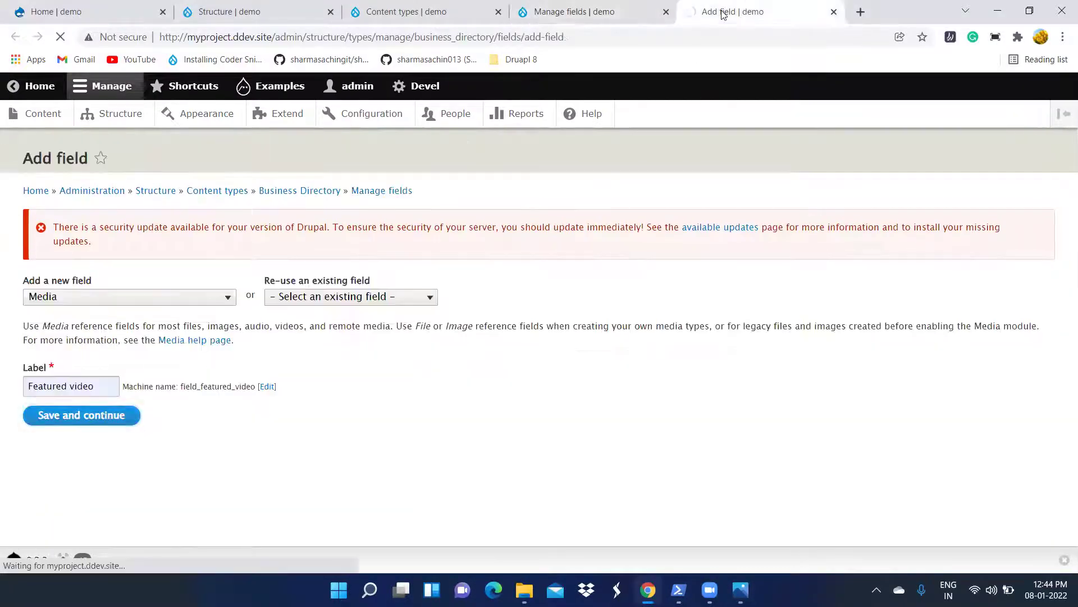
left_click(554, 11)
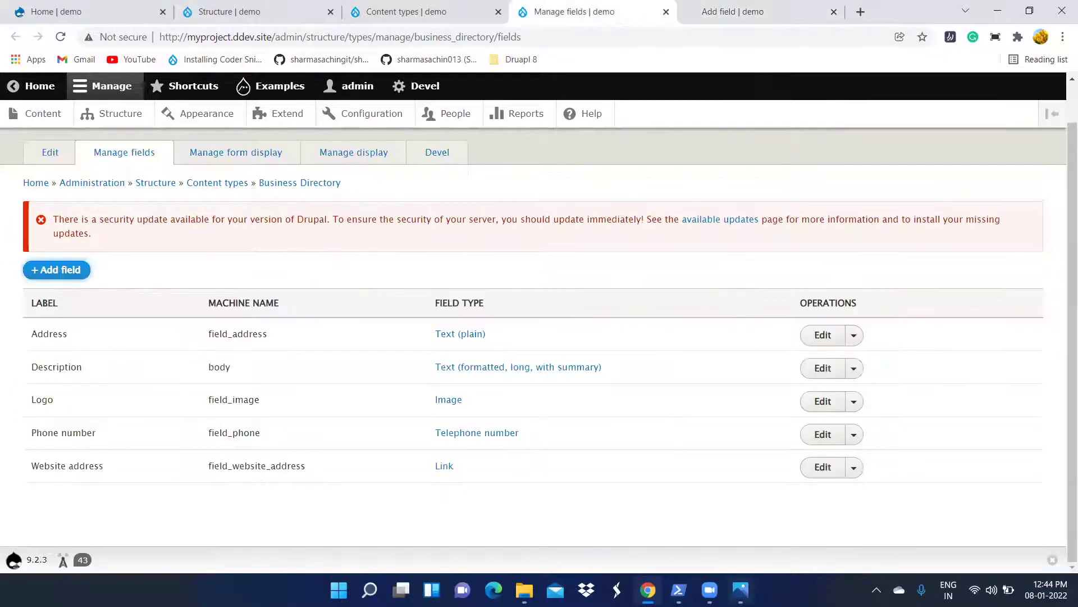
left_click(740, 589)
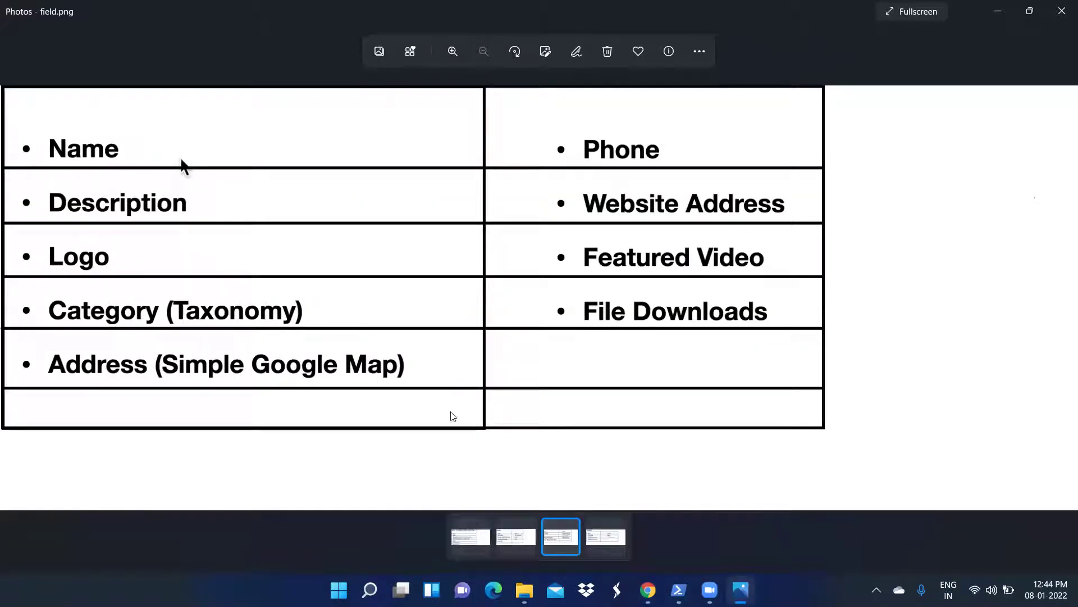
mouse_move(648, 589)
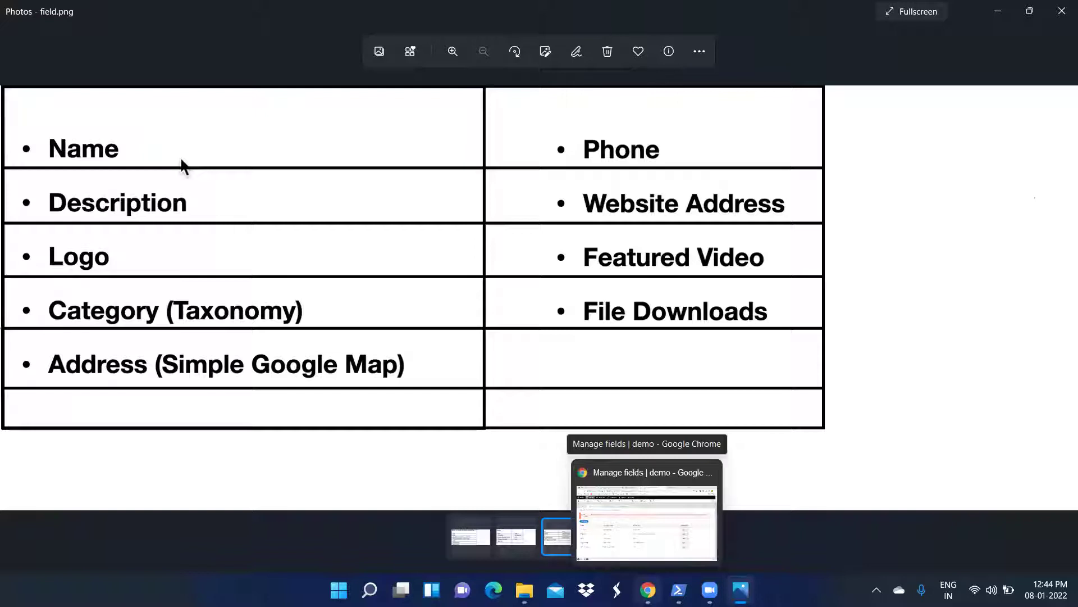
left_click(646, 522)
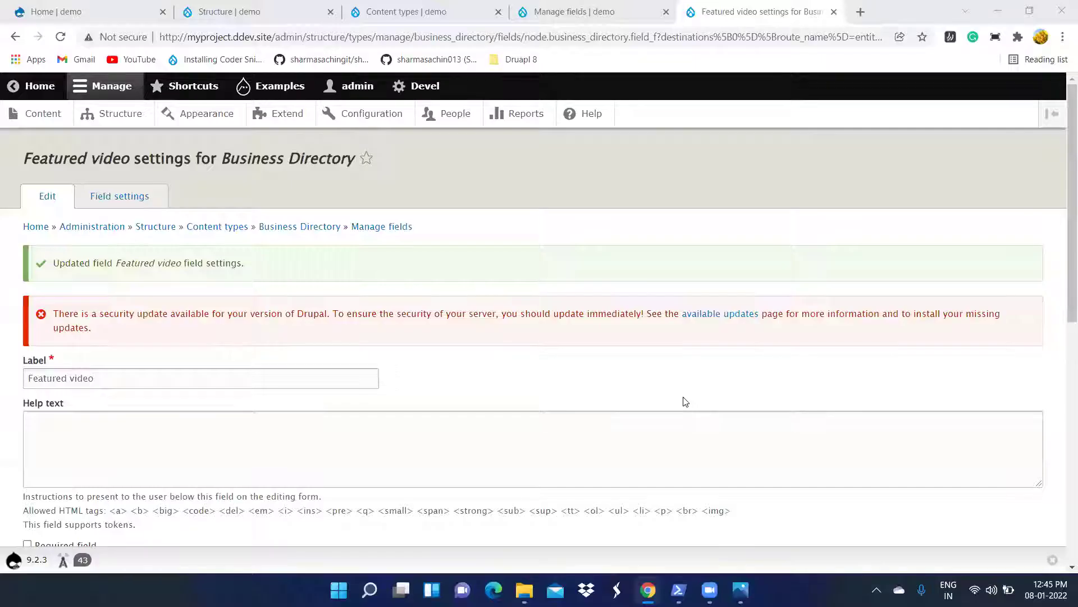
Step: Allow only the Remote video media type for the Business Directory's Featured video field
scroll(624, 383, "down", 3)
scroll(623, 383, "down", 2)
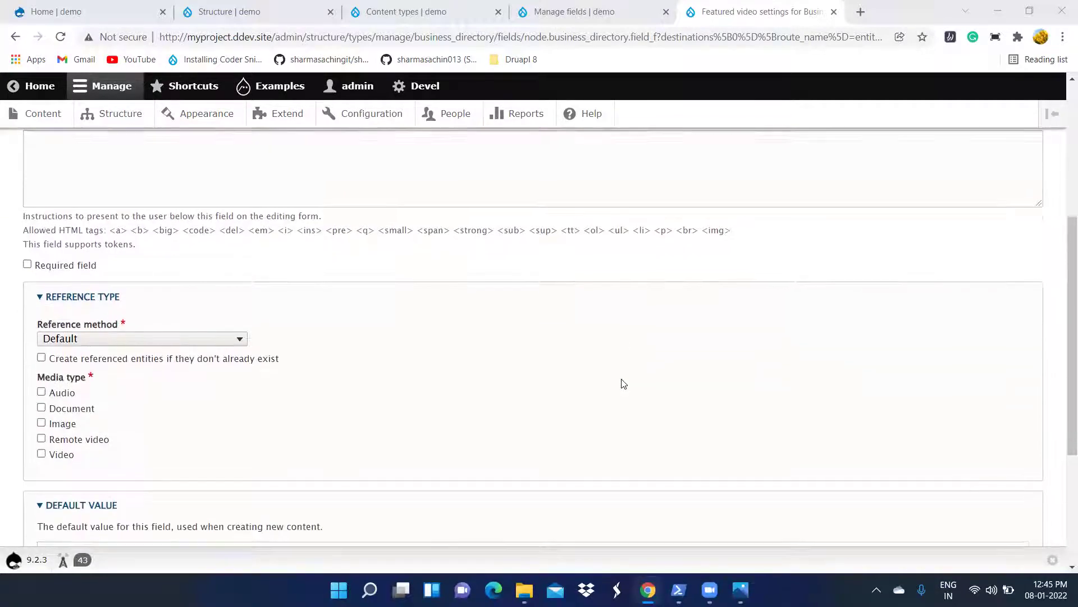
left_click(49, 455)
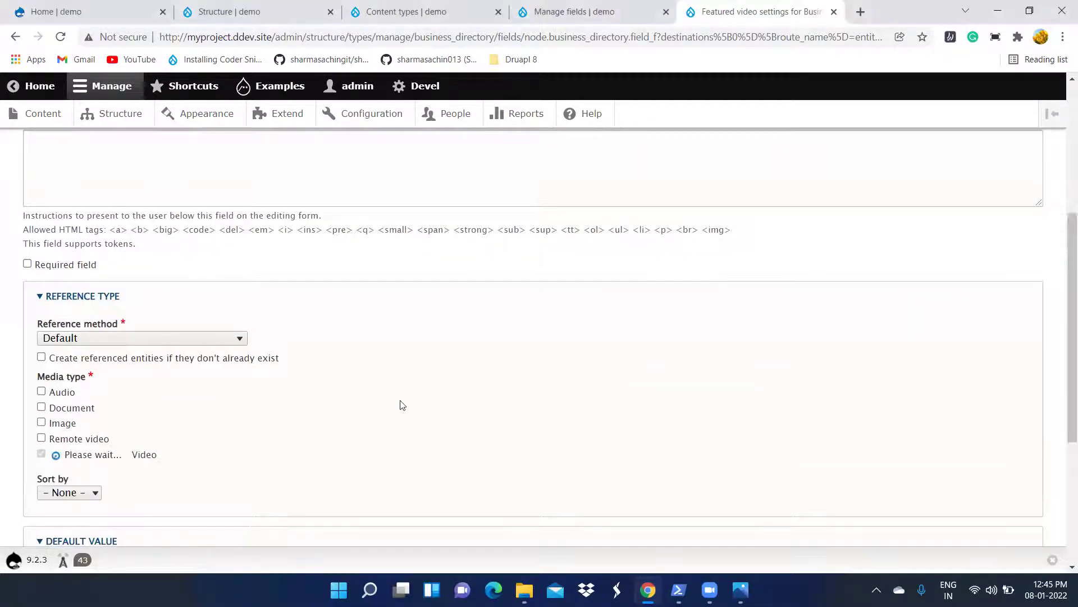
scroll(413, 405, "down", 2)
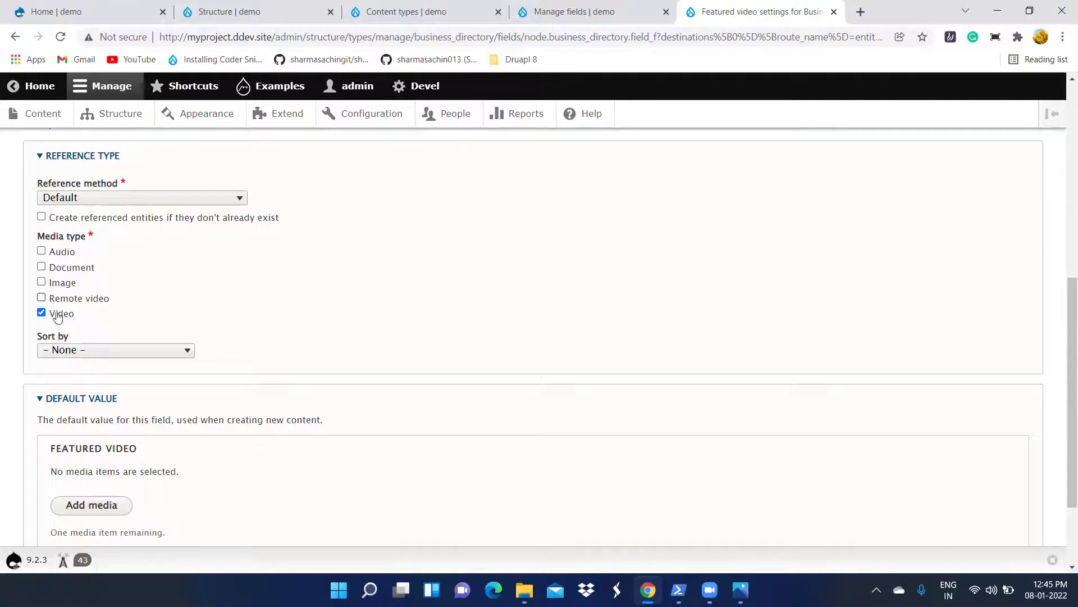
left_click(41, 299)
scroll(201, 338, "down", 2)
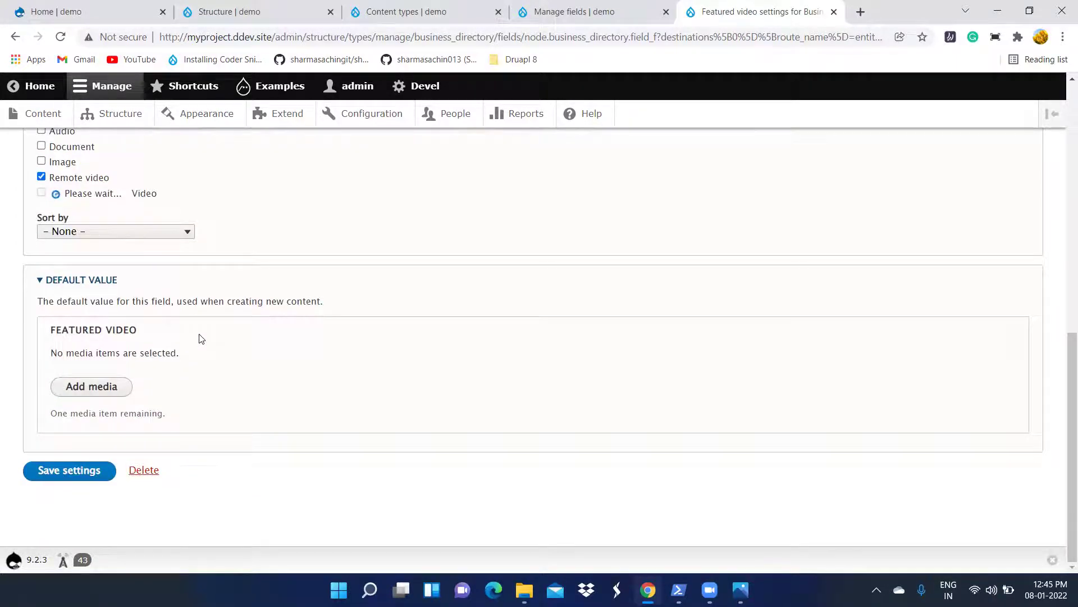
Step: Check the planned field list in field.png and open another Add field page for Business Directory in a new tab
left_click(740, 590)
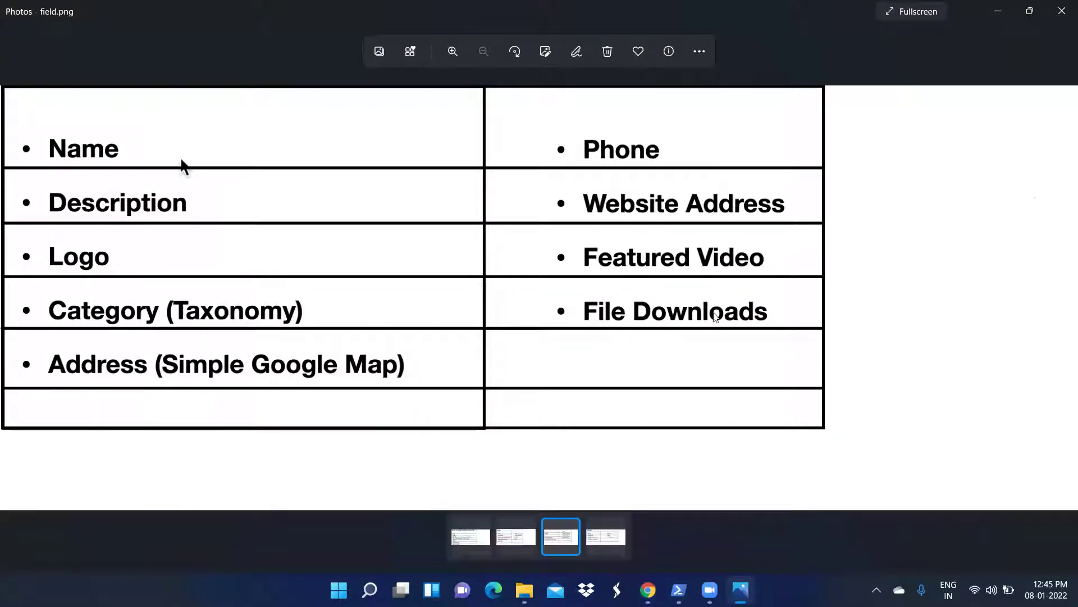
left_click(1003, 10)
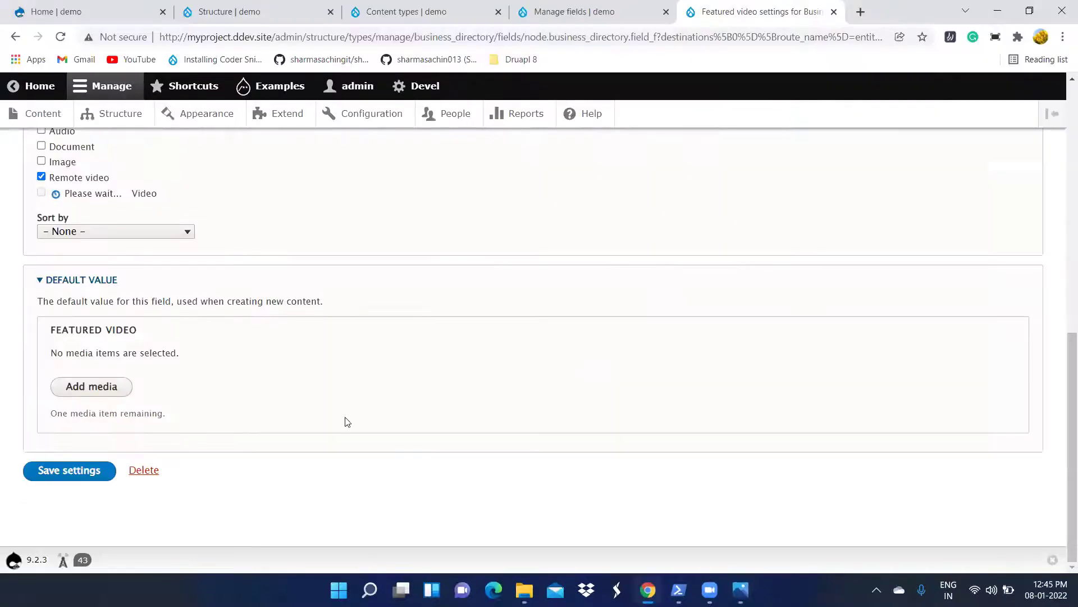
left_click(556, 16)
right_click(62, 272)
left_click(84, 289)
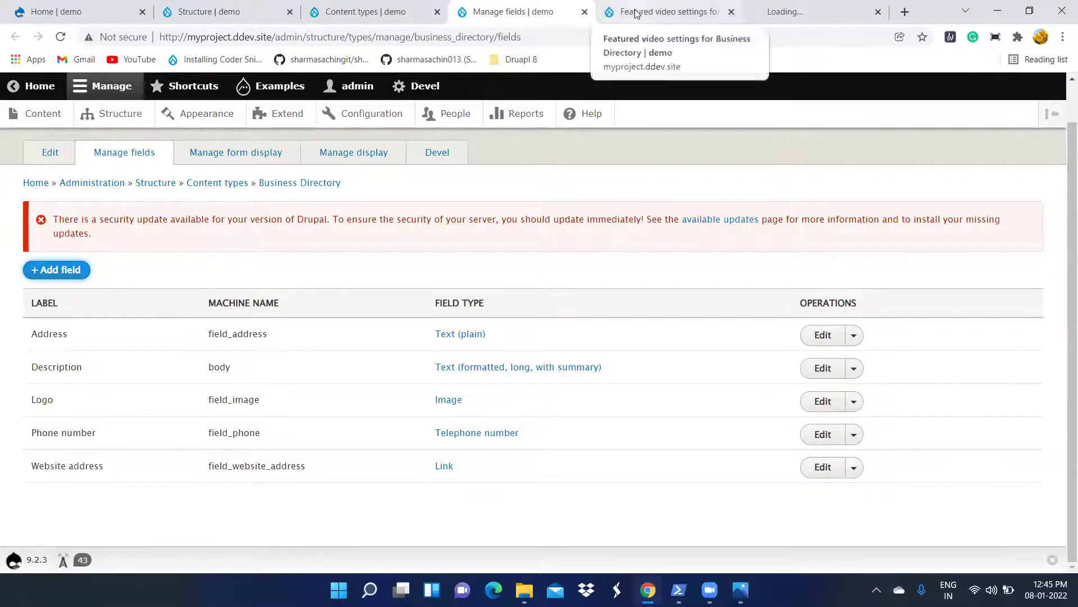
Step: Save the Featured video field's settings and recheck the planned Business Directory field list in Photos
left_click(666, 11)
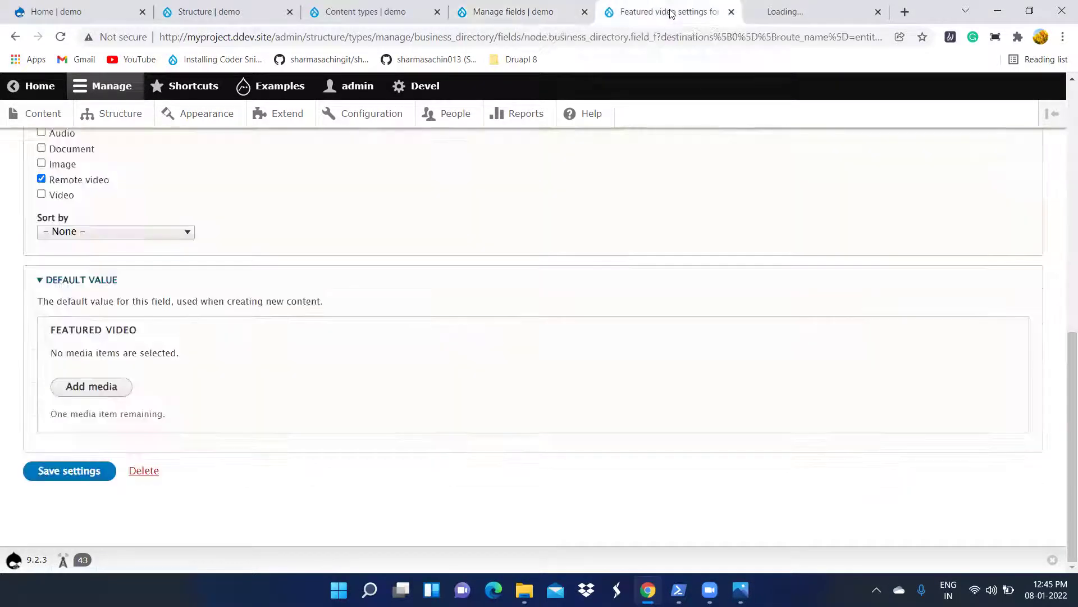
left_click(51, 471)
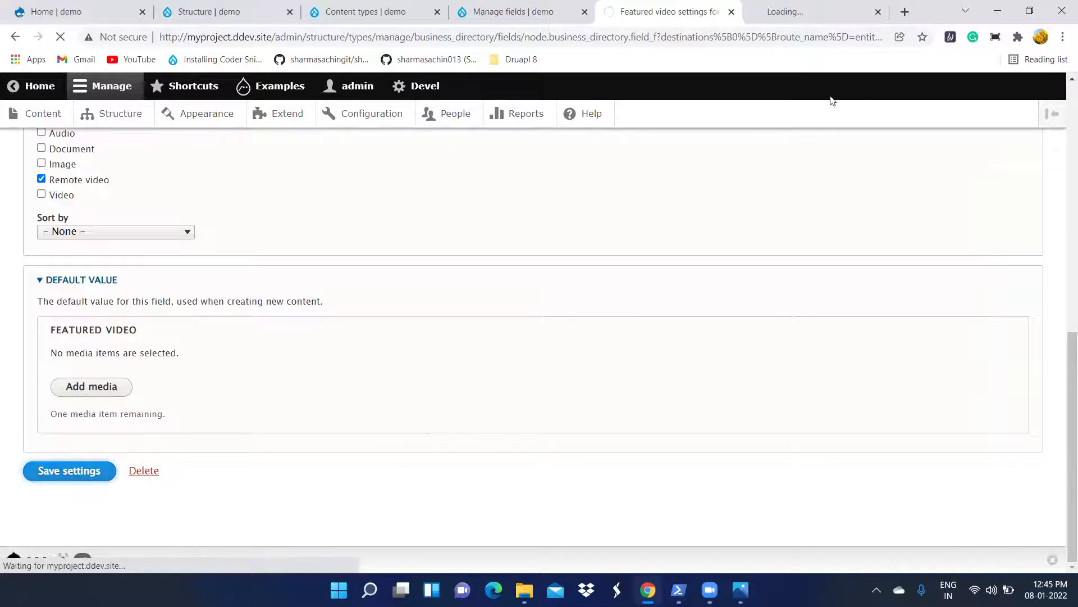
left_click(509, 11)
left_click(740, 590)
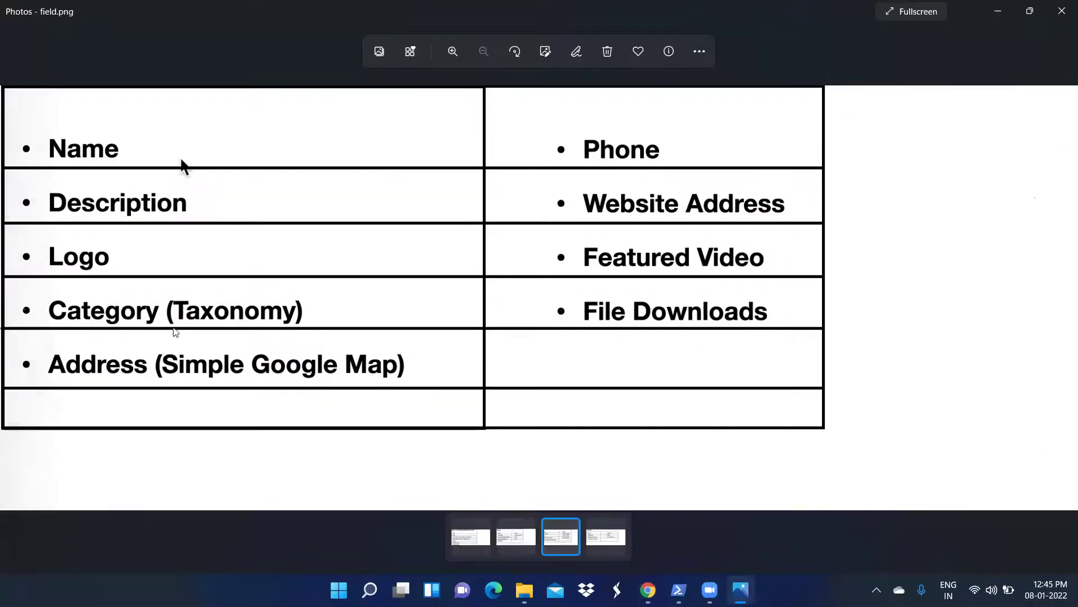
left_click(740, 589)
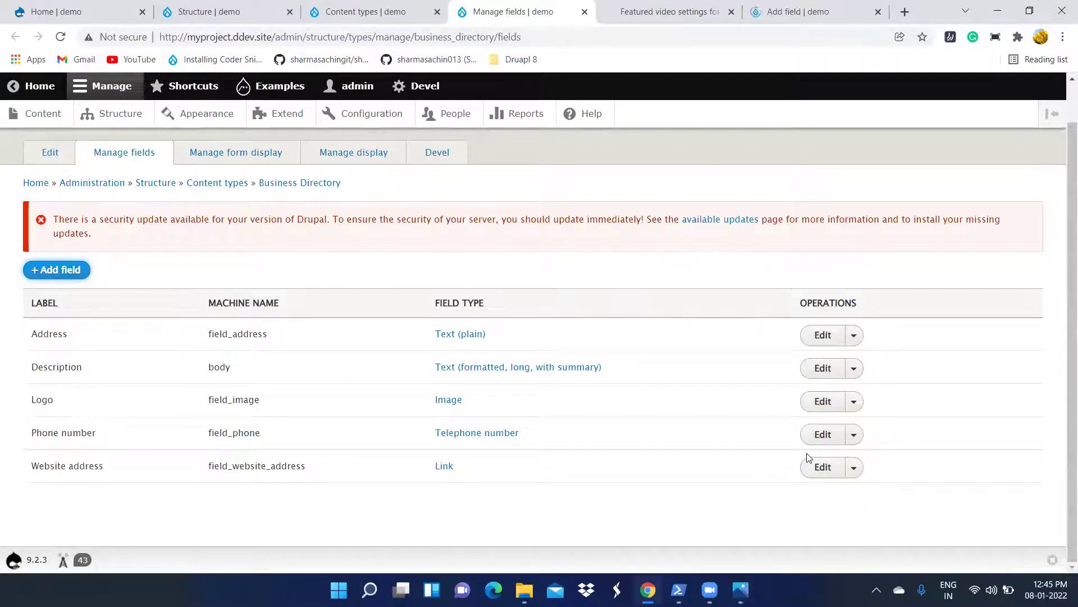
Step: Add a new Media field labelled Files to the Business Directory content type
key("ctrl+Tab")
key("ctrl+Tab")
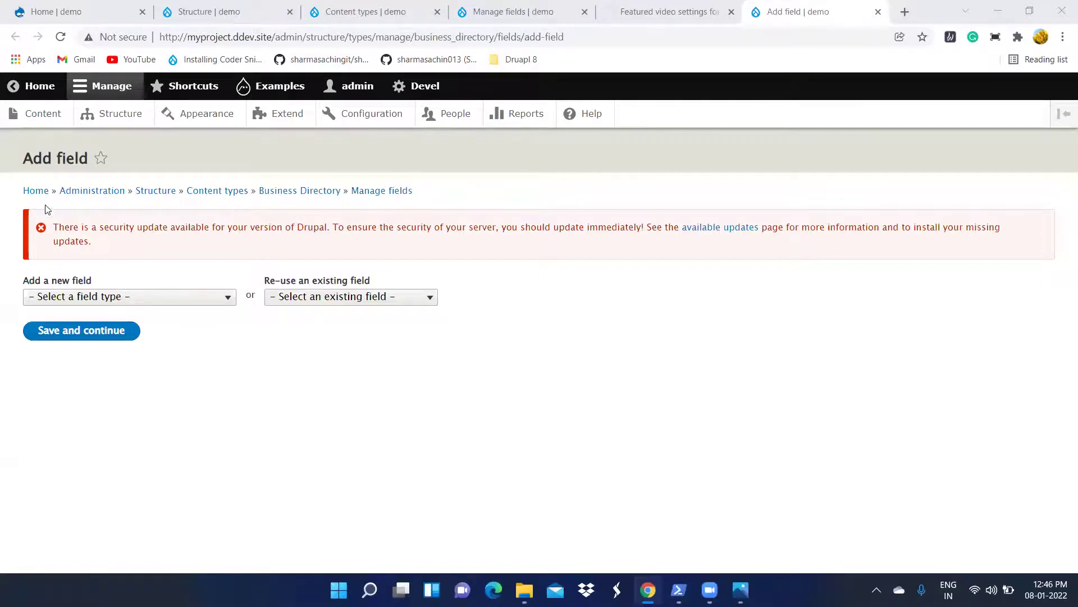
left_click(101, 296)
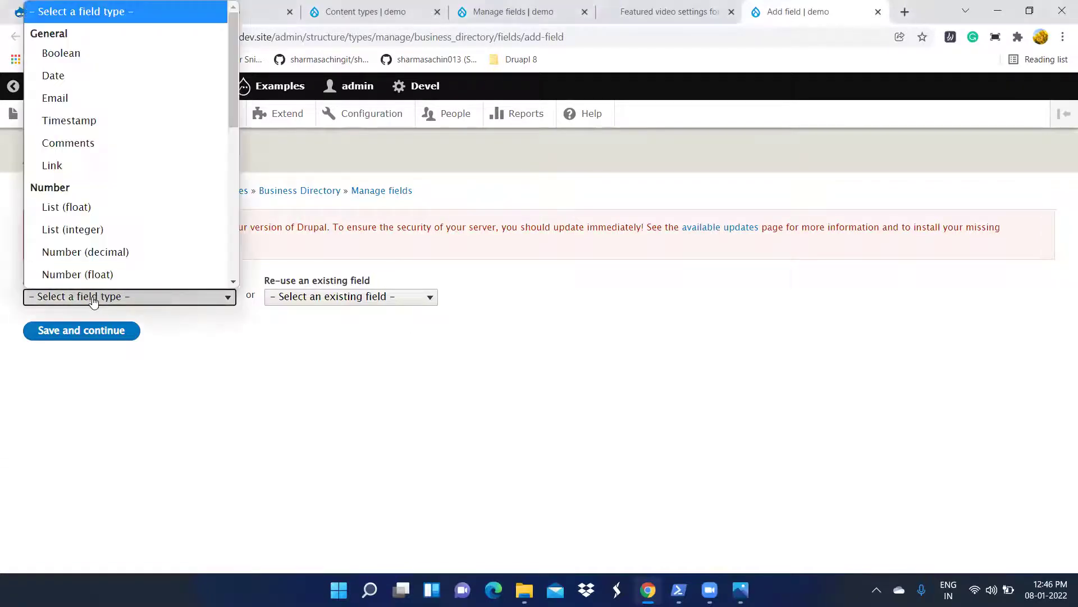
scroll(106, 233, "down", 6)
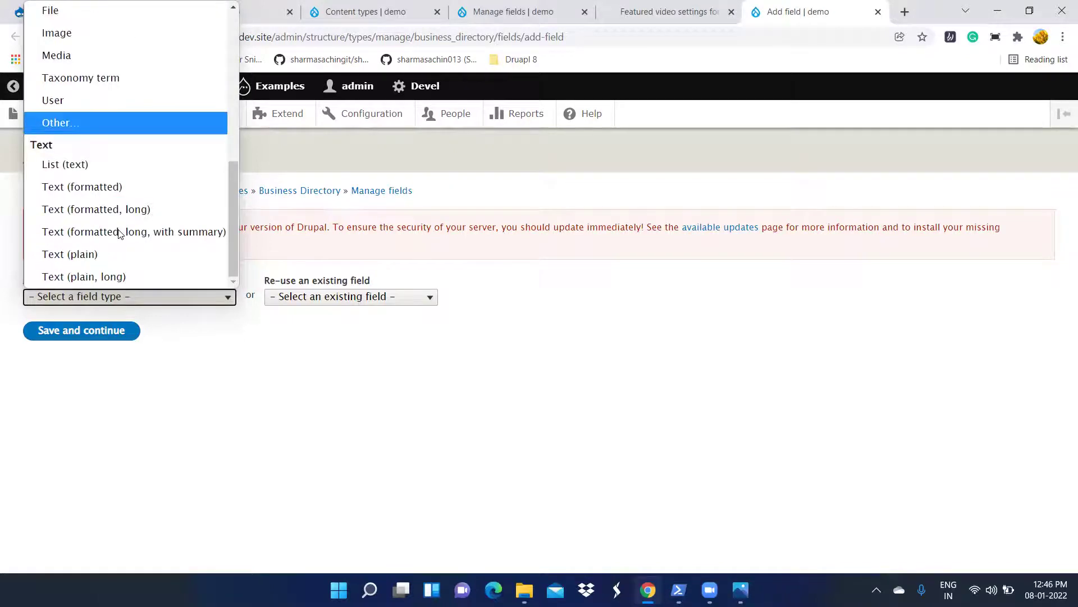
scroll(119, 213, "up", 3)
key("Escape")
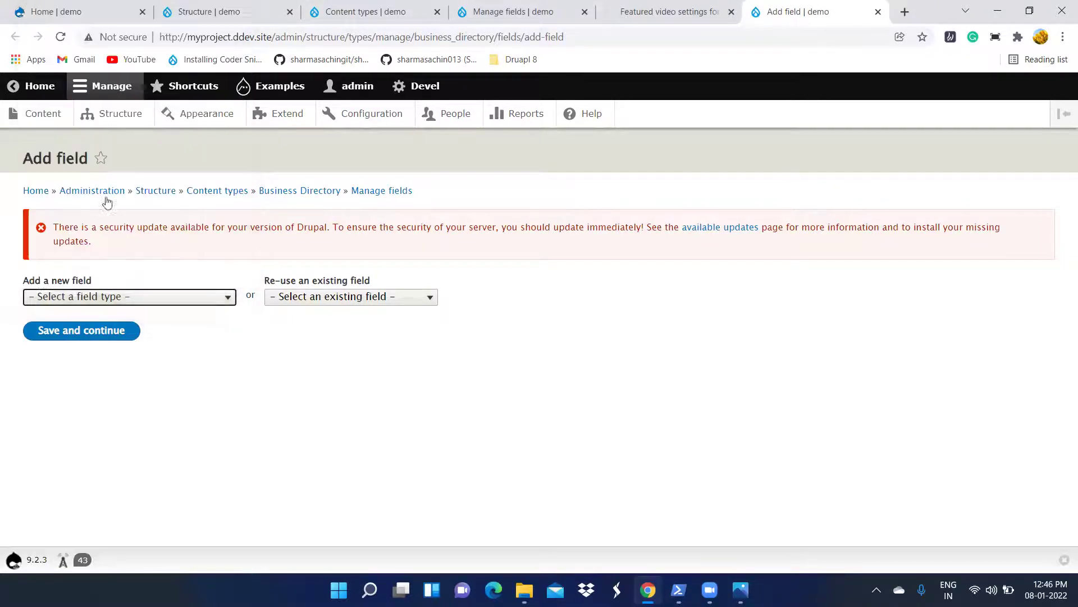
left_click(99, 381)
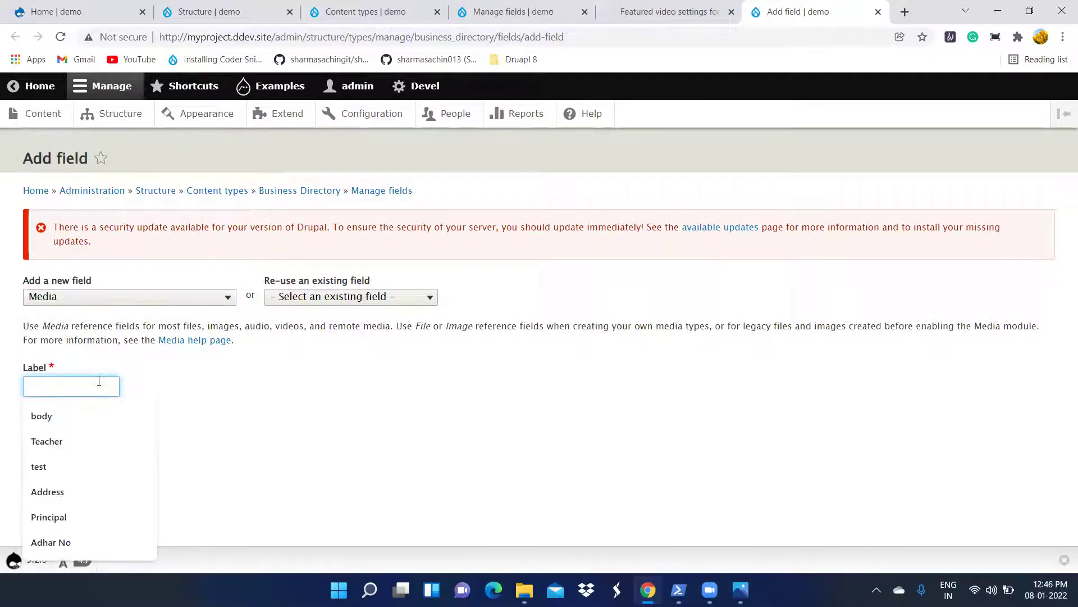
type("f")
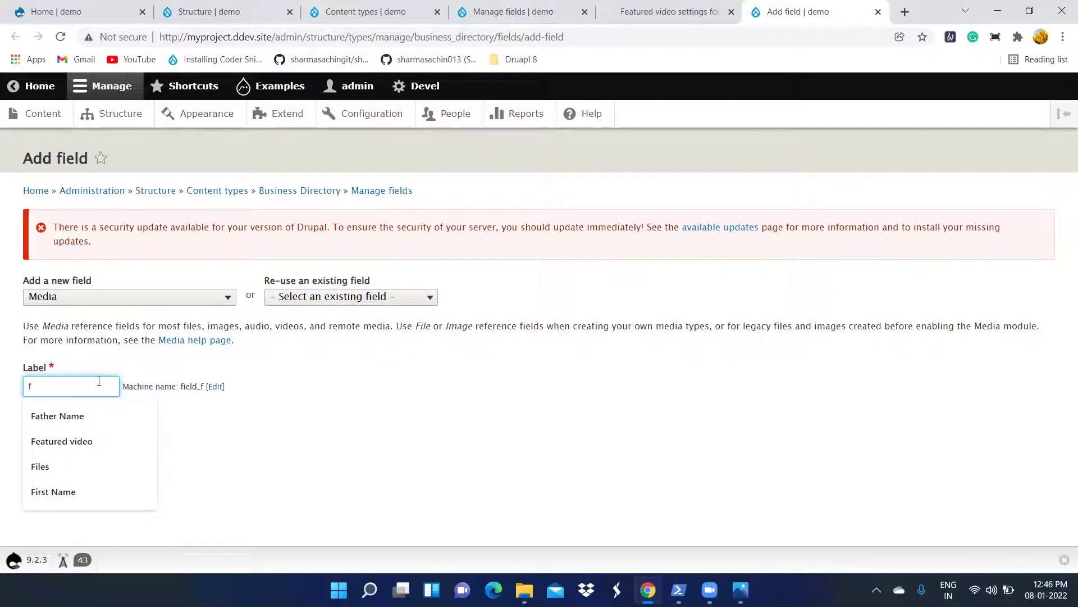
left_click(77, 475)
left_click(91, 421)
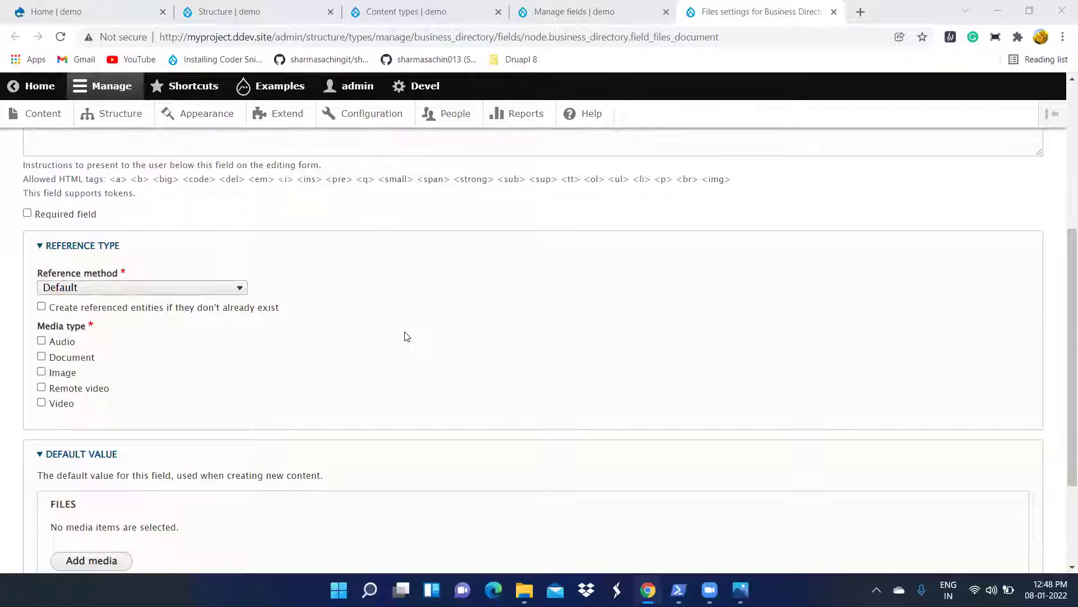
Step: Allow only the Document media type for Business Directory's Files field, recheck field.png in Photos, and save the field's settings
scroll(407, 336, "down", 3)
scroll(393, 332, "up", 1)
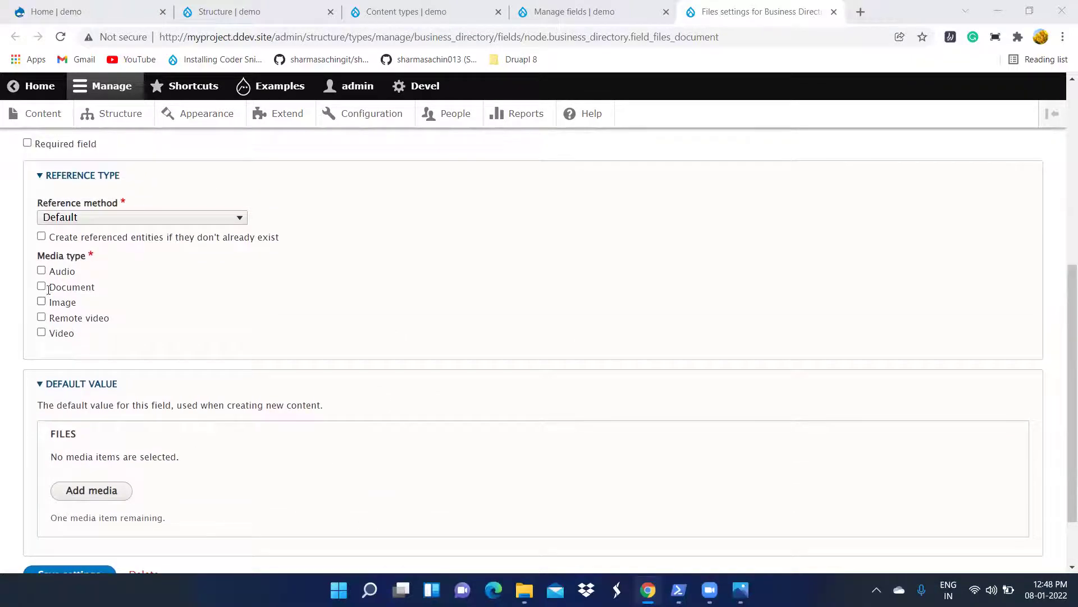
left_click(41, 287)
scroll(330, 354, "down", 2)
scroll(327, 351, "up", 2)
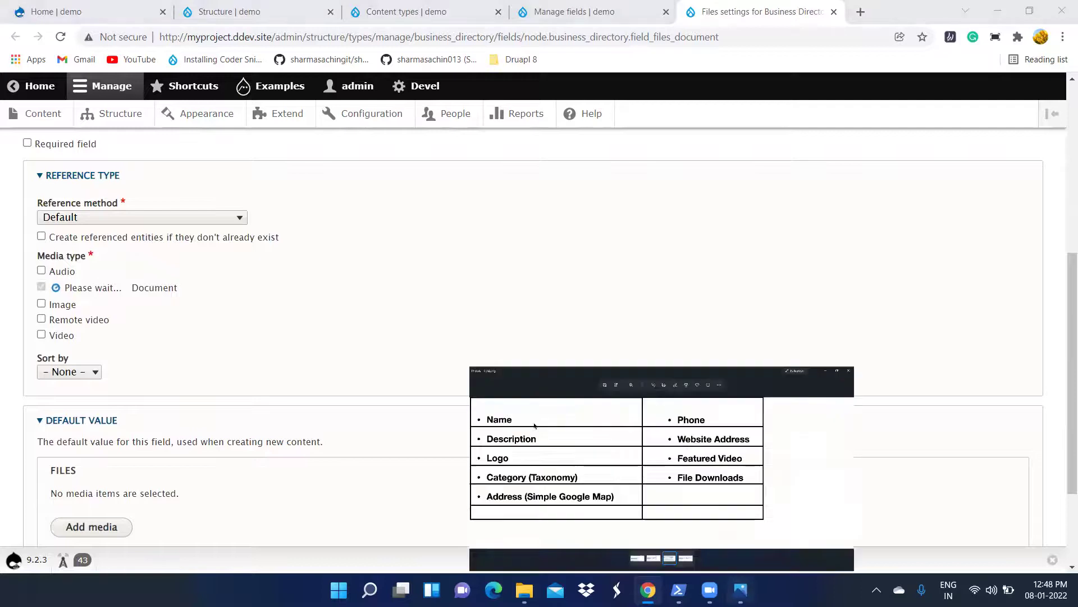
left_click(740, 590)
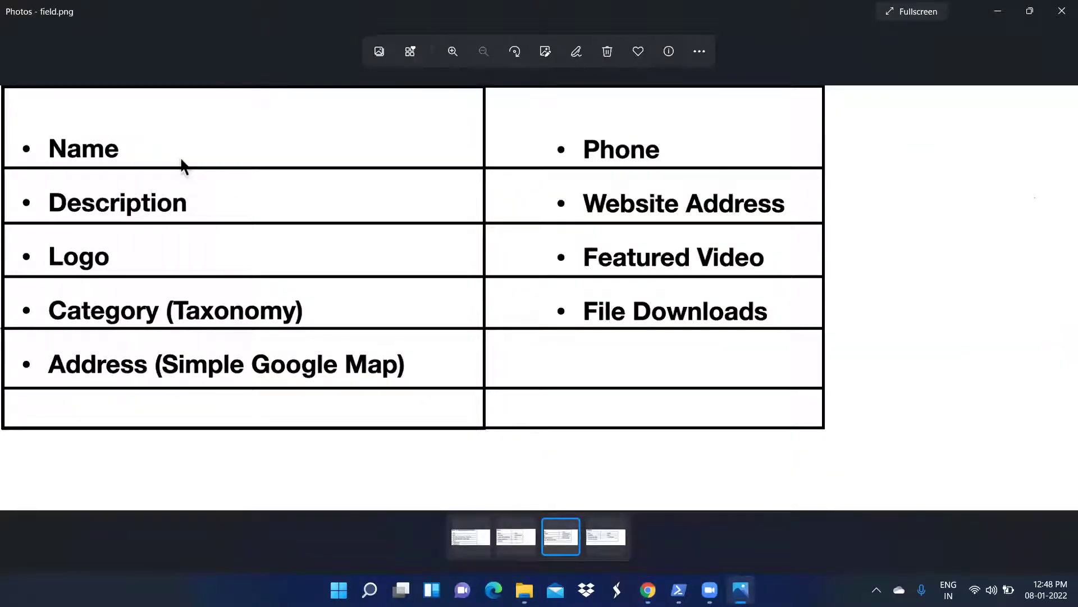
key("alt+Tab")
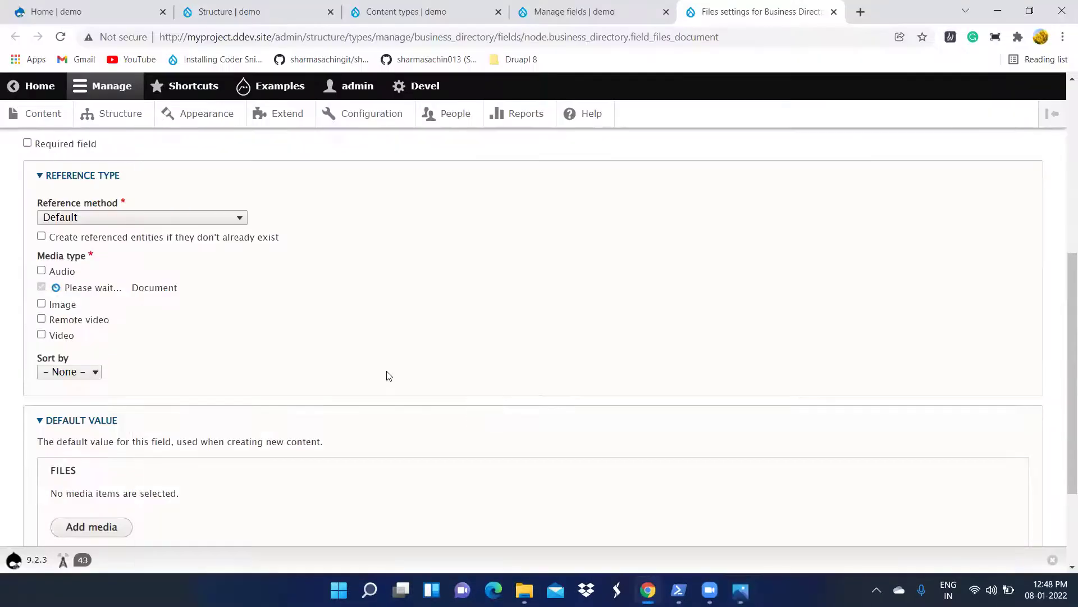
scroll(301, 397, "down", 3)
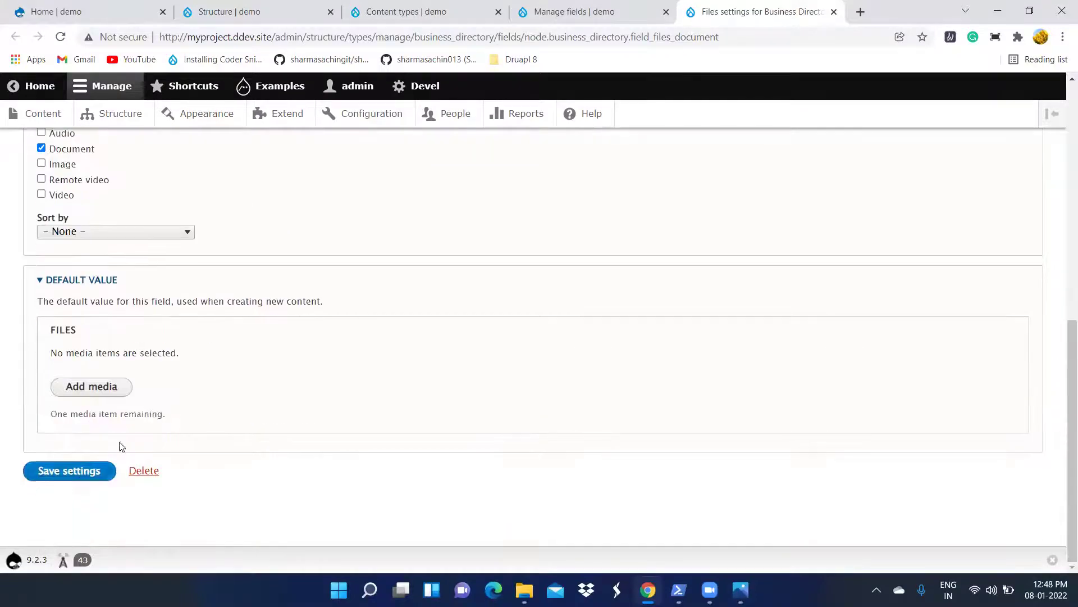
left_click(79, 470)
Step: Review the planned field lists for Events and Location in Photos
key("alt+Tab")
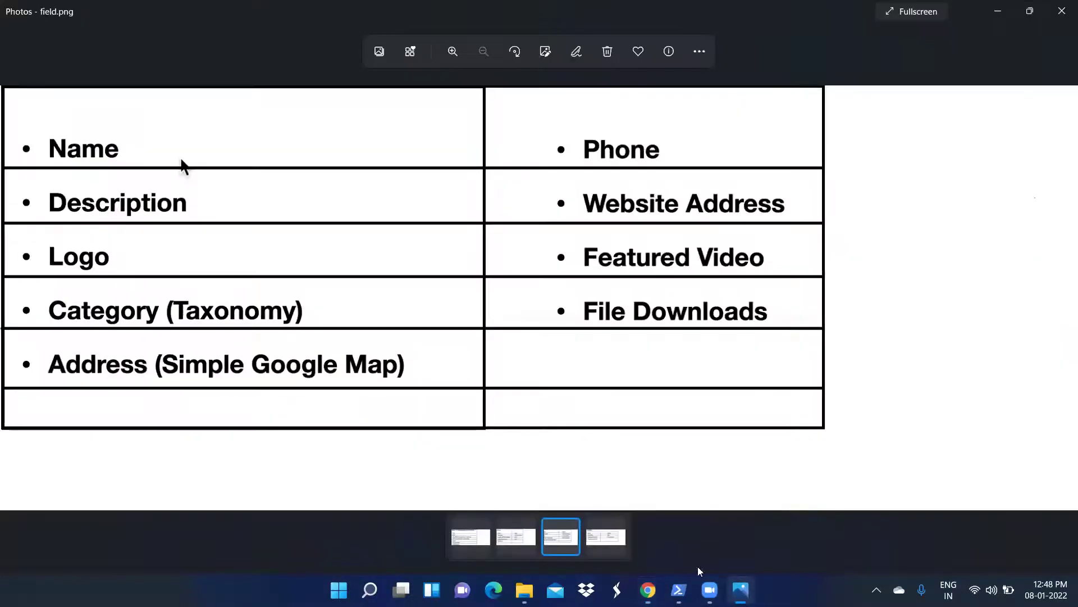
key("Left")
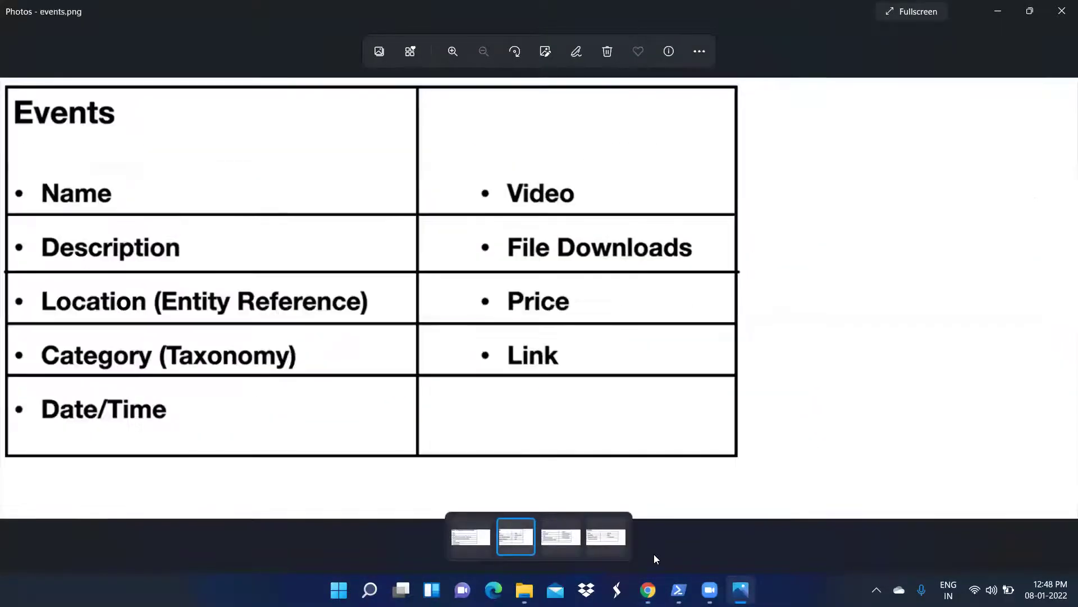
left_click(601, 553)
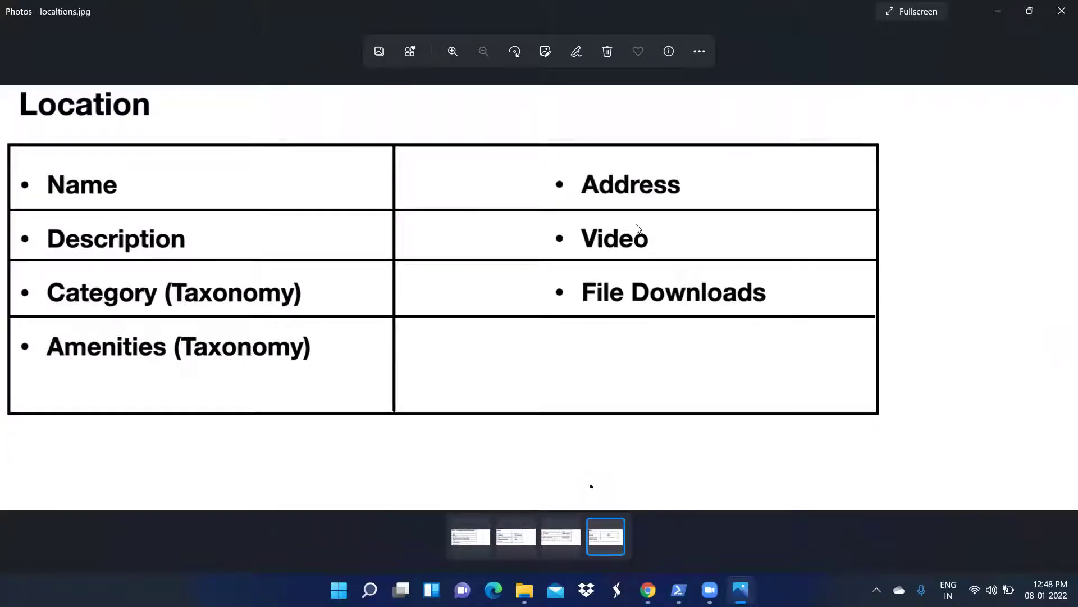
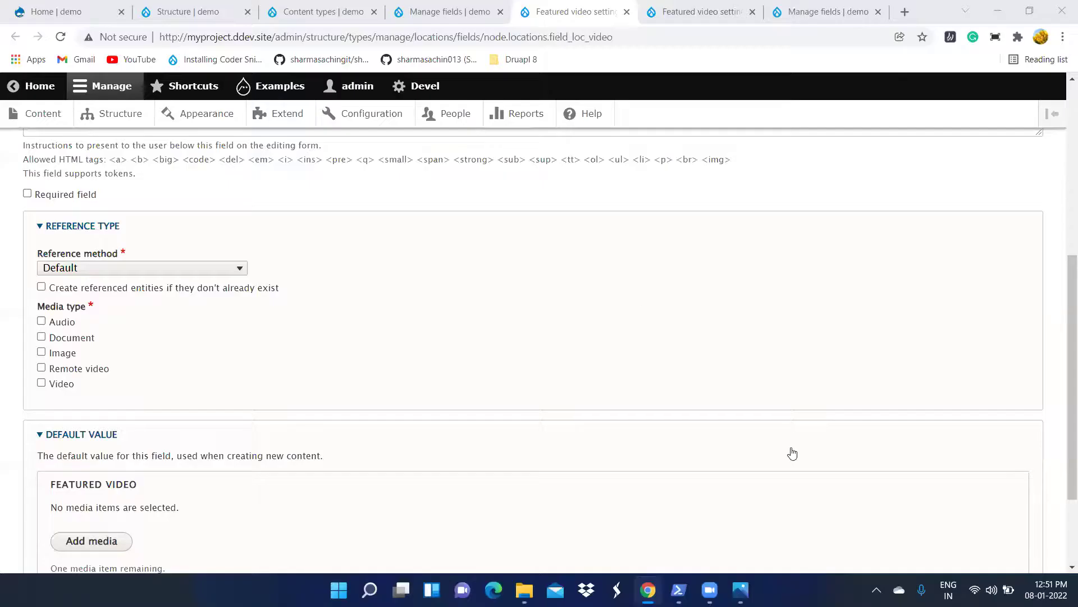
Step: Allow only the Remote video media type for the Locations content type's Featured video field and save the settings
scroll(792, 454, "up", 5)
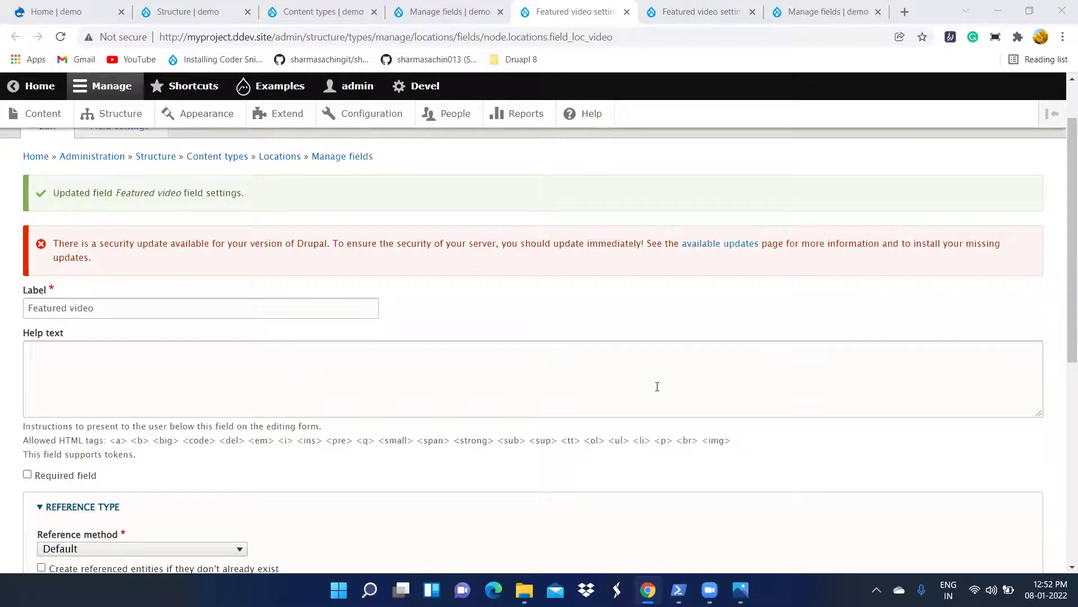
scroll(657, 386, "down", 3)
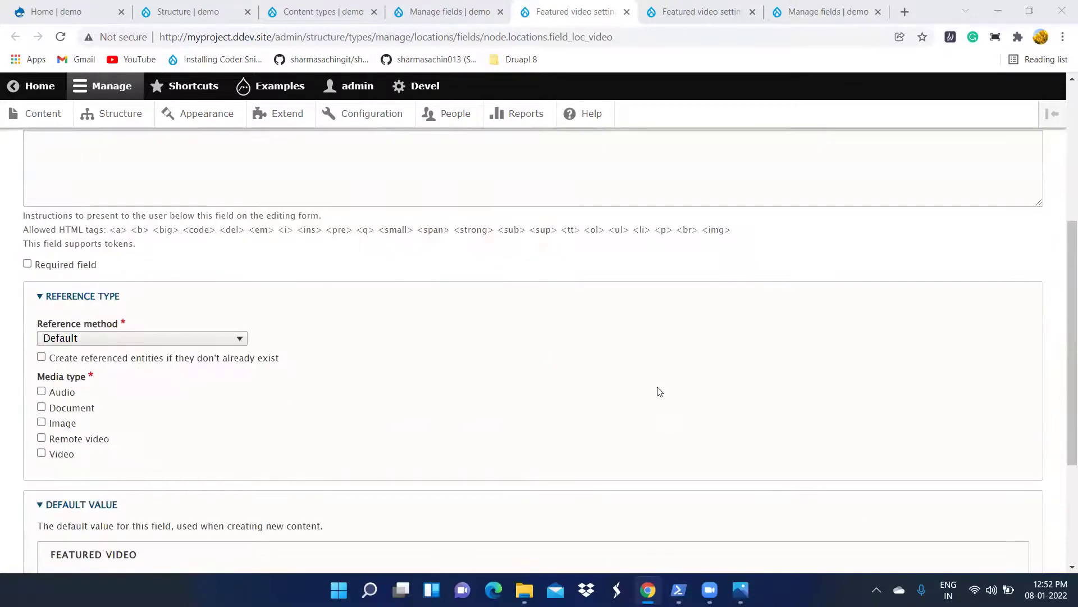
left_click(41, 439)
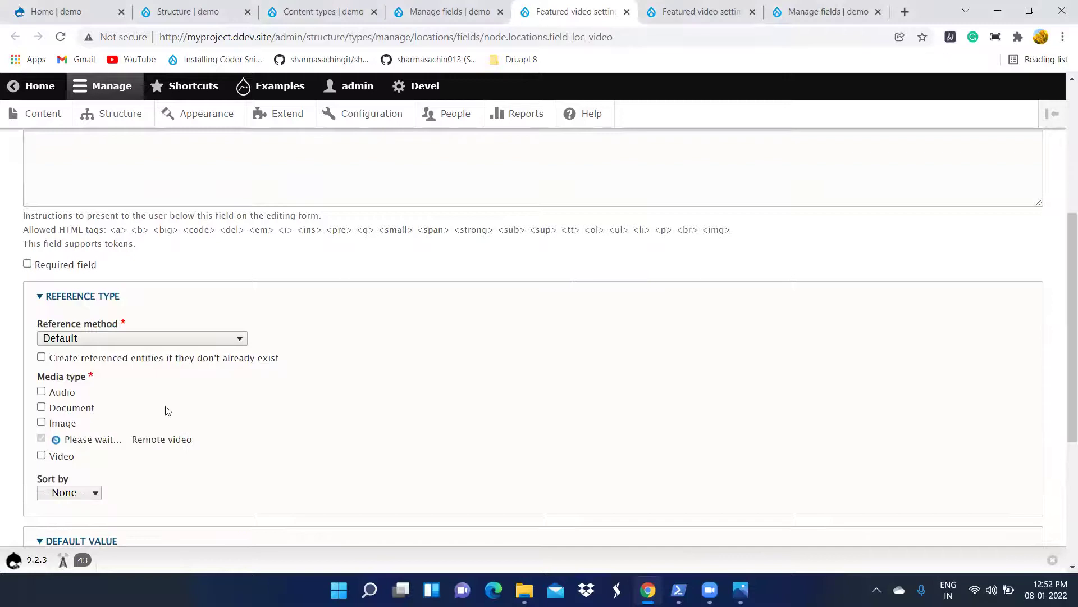
scroll(218, 435, "down", 3)
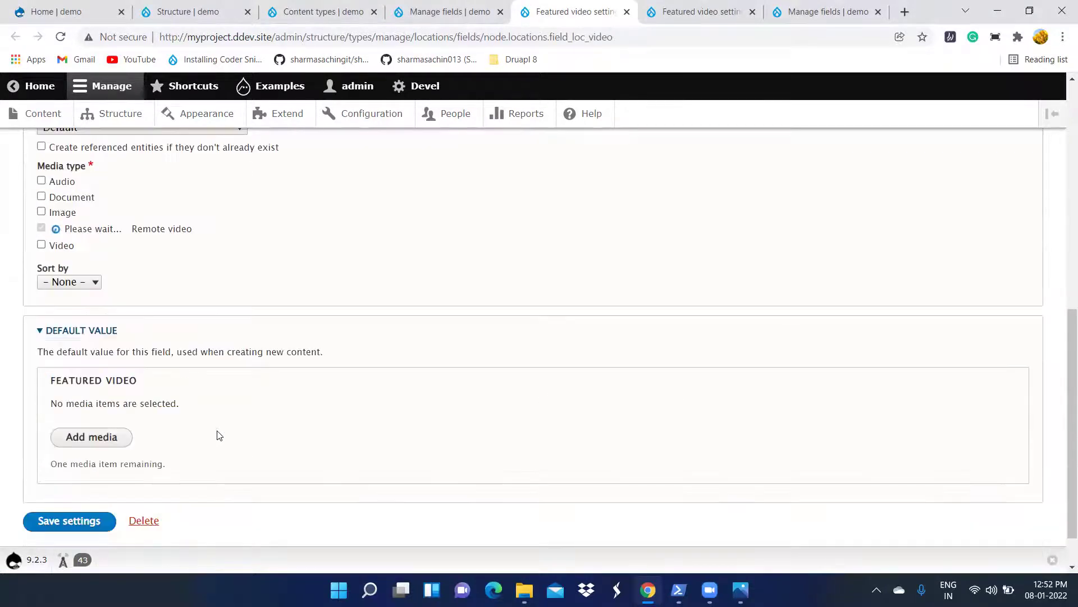
scroll(218, 436, "up", 4)
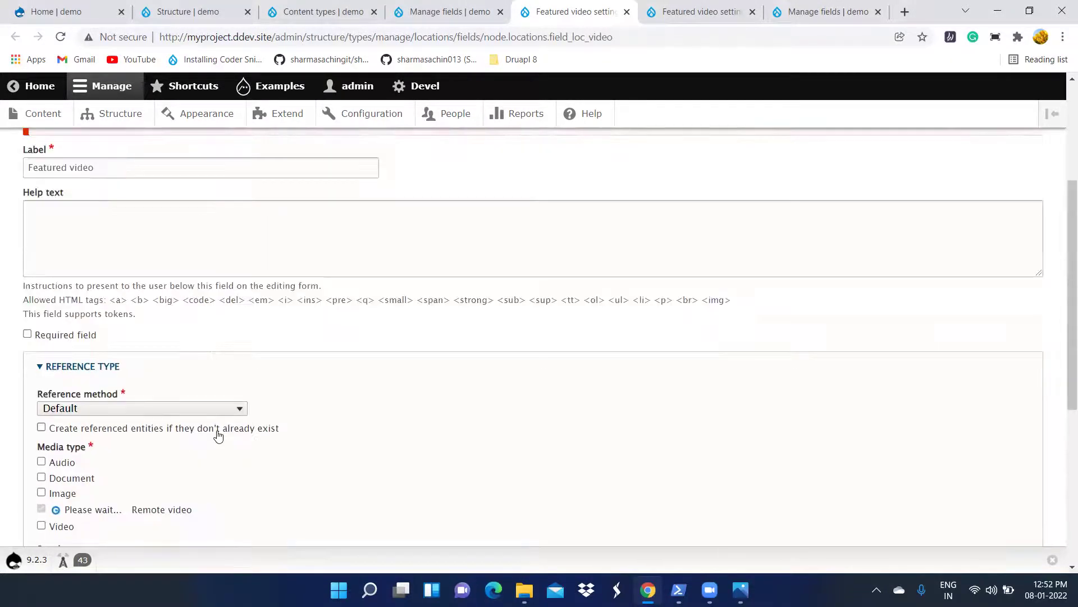
scroll(218, 436, "down", 3)
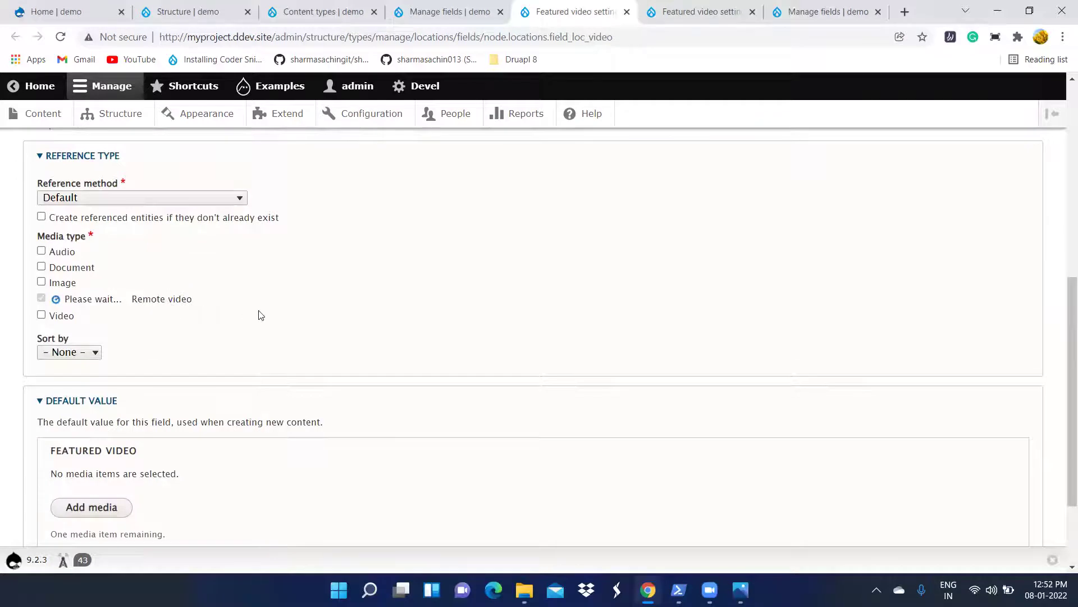
left_click(444, 12)
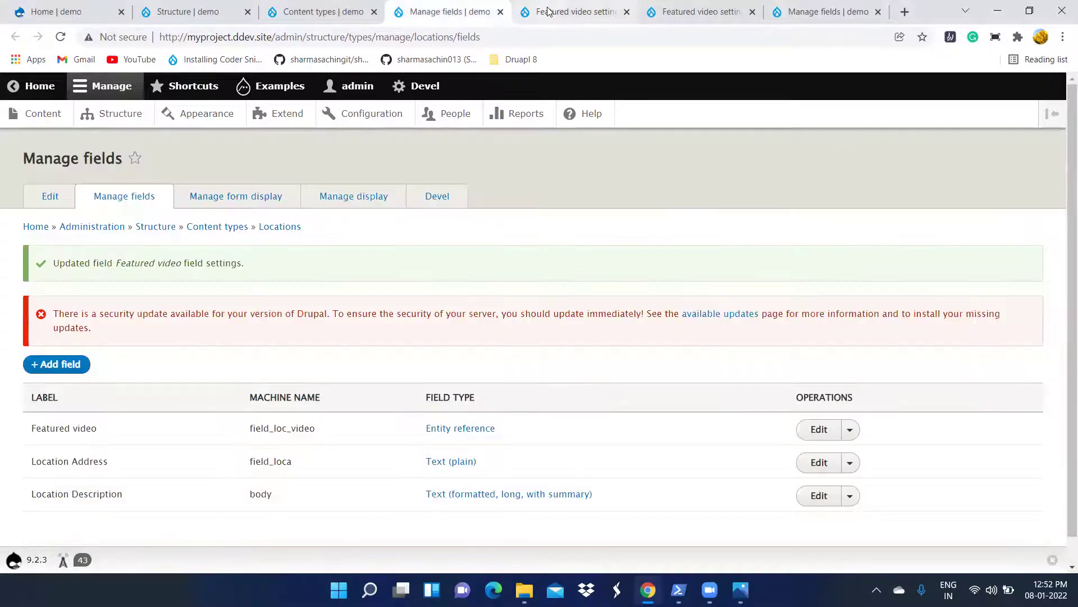
left_click(567, 12)
scroll(528, 347, "down", 2)
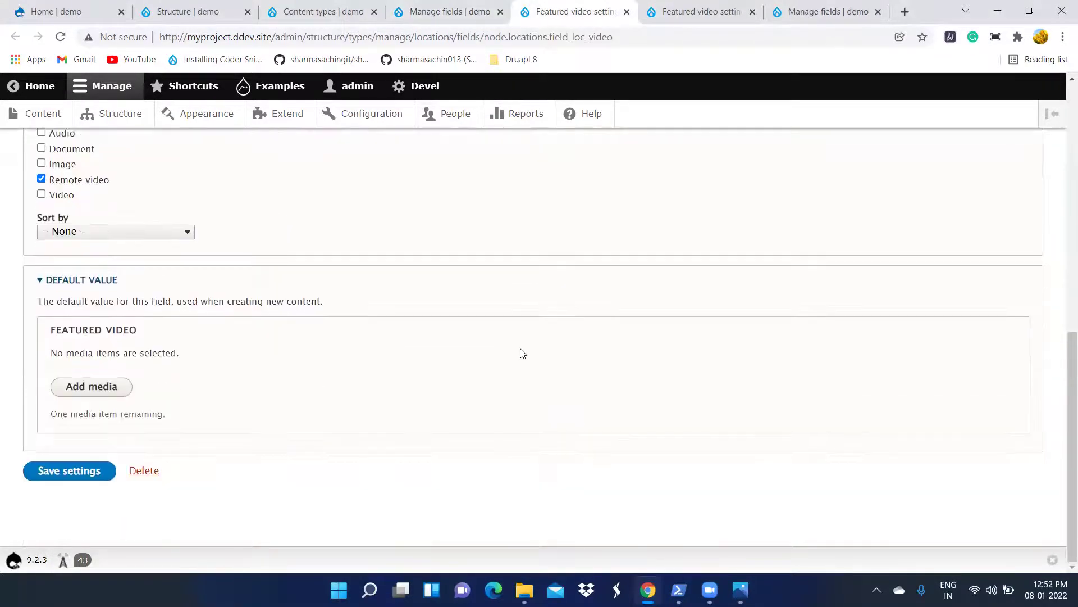
left_click(72, 474)
Step: Close the duplicate Locations Featured video settings tab and the Business Directory Manage fields tab
left_click(449, 11)
left_click(567, 11)
left_click(691, 12)
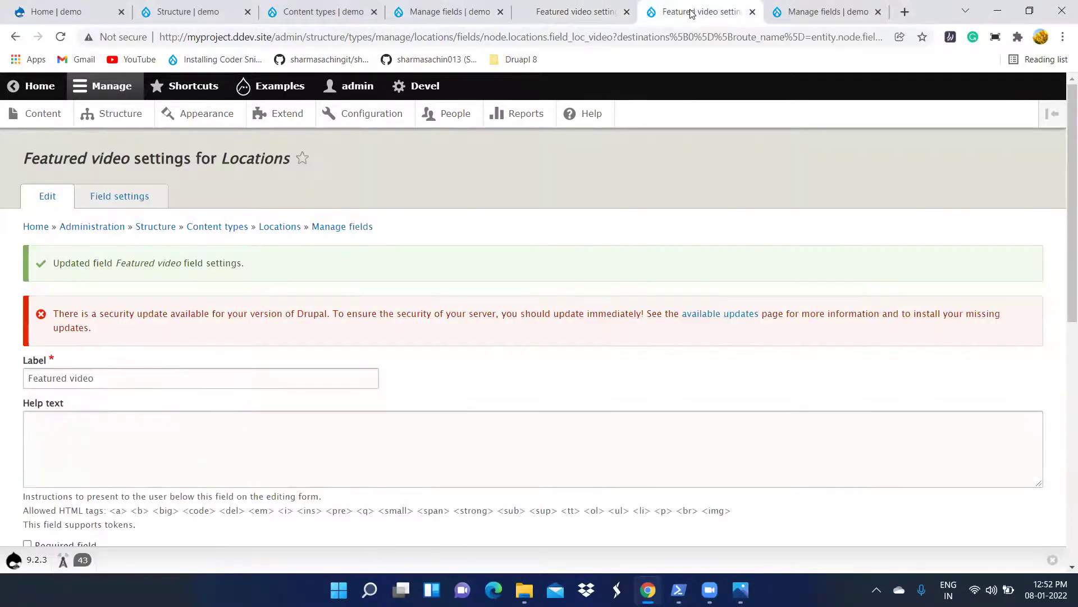
left_click(754, 12)
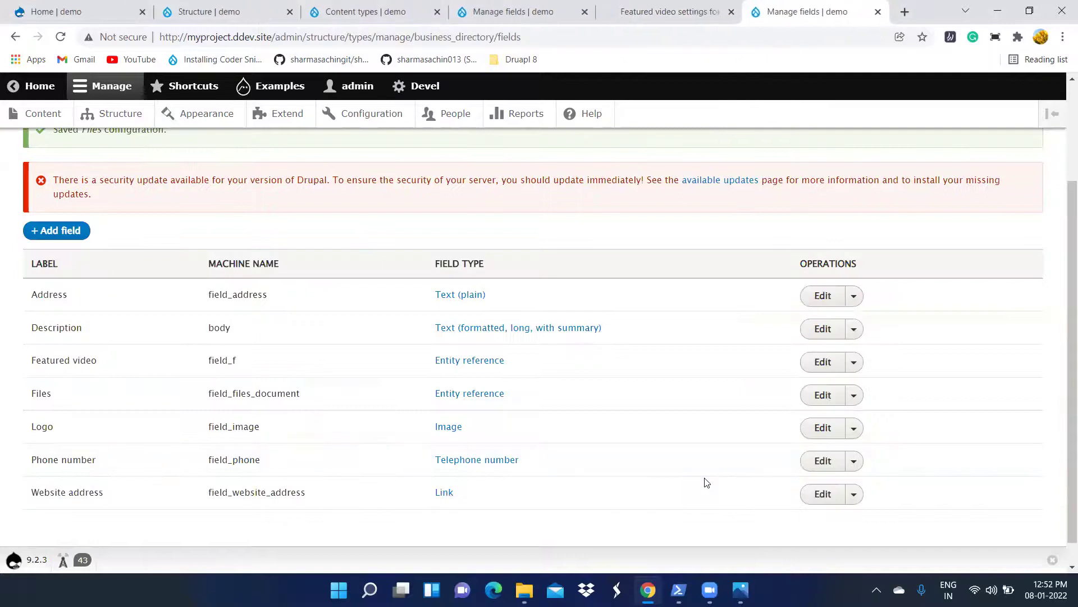
key("ctrl+w")
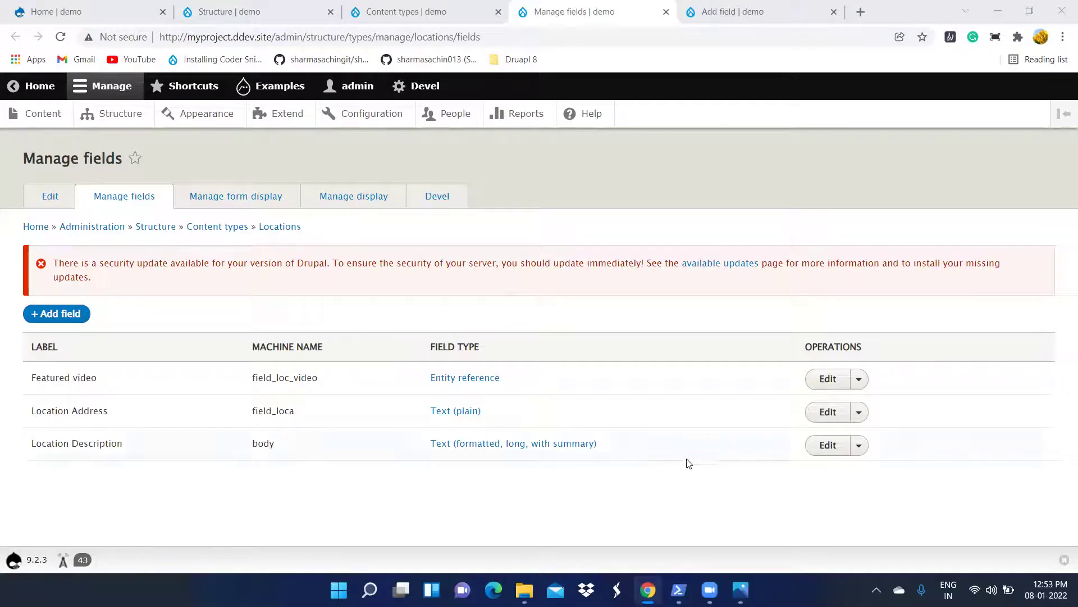
Step: Check the planned Location field list in Photos and return to the Add field page for Locations in Chrome
left_click(740, 590)
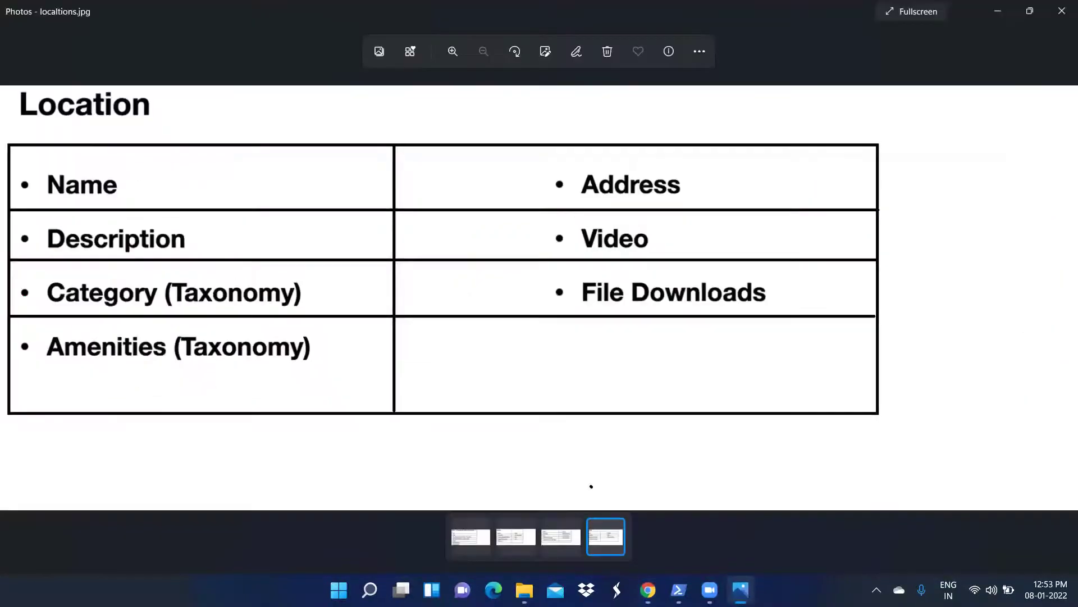
key("alt+Tab")
left_click(714, 14)
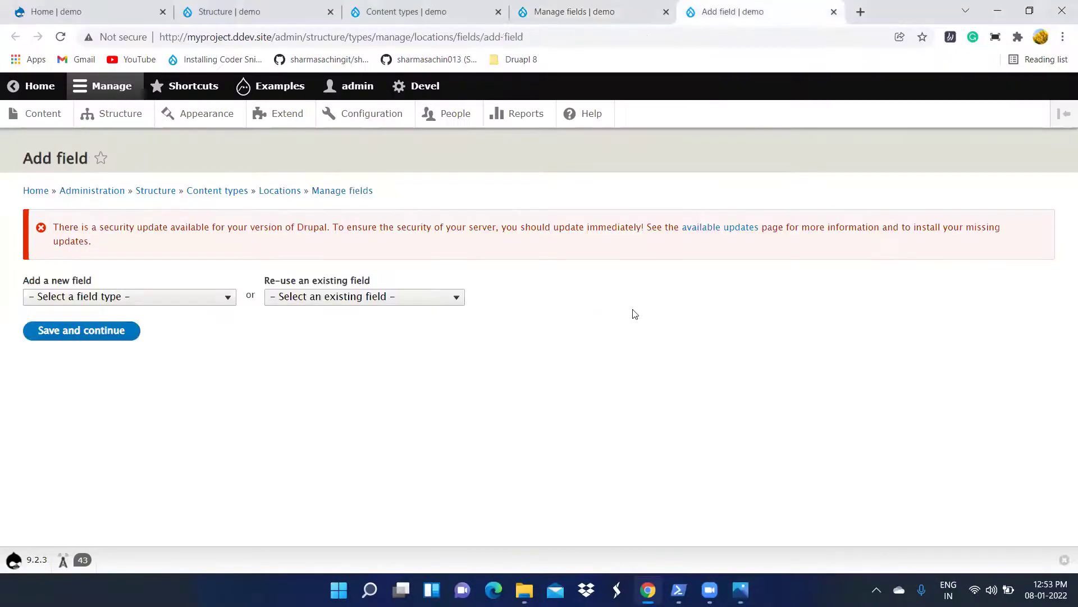
Step: Add a new Media reference field labelled Files to the Locations content type and submit it
left_click(224, 297)
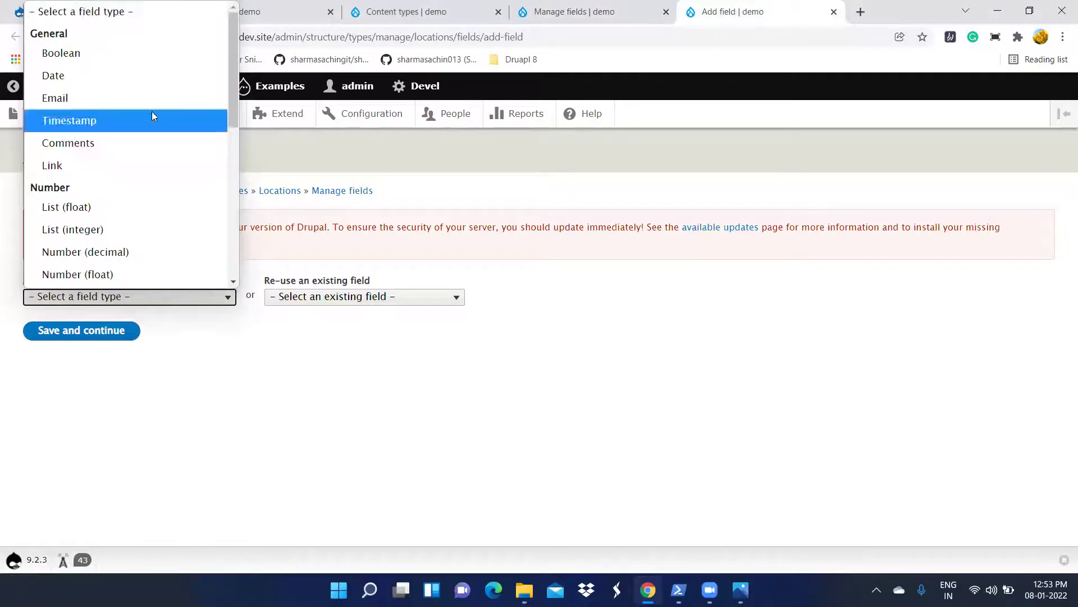
scroll(151, 115, "down", 5)
scroll(137, 171, "up", 5)
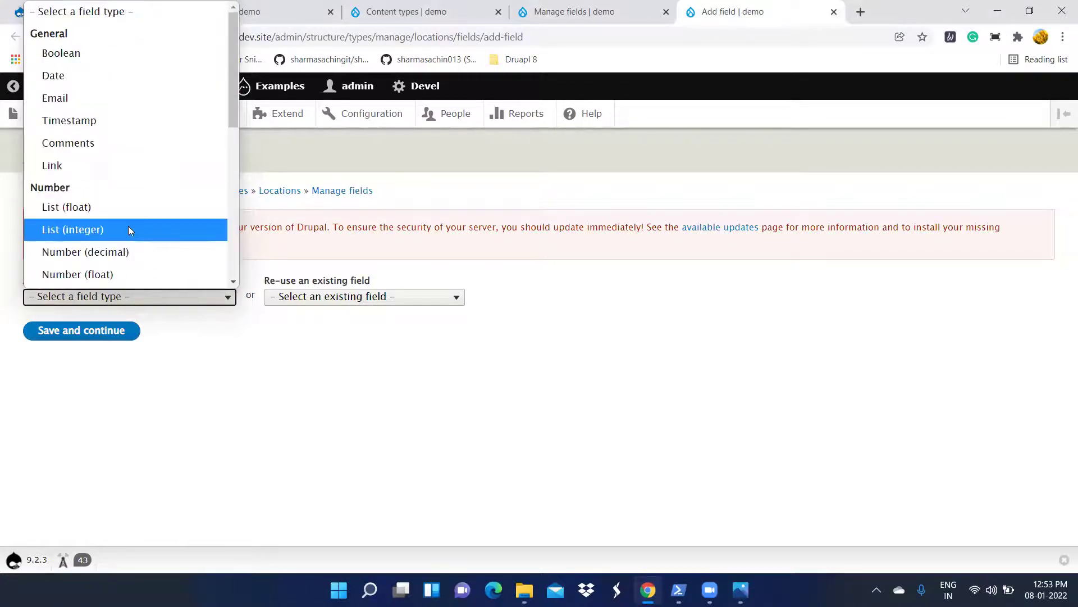
scroll(128, 223, "down", 4)
scroll(127, 225, "down", 1)
left_click(123, 153)
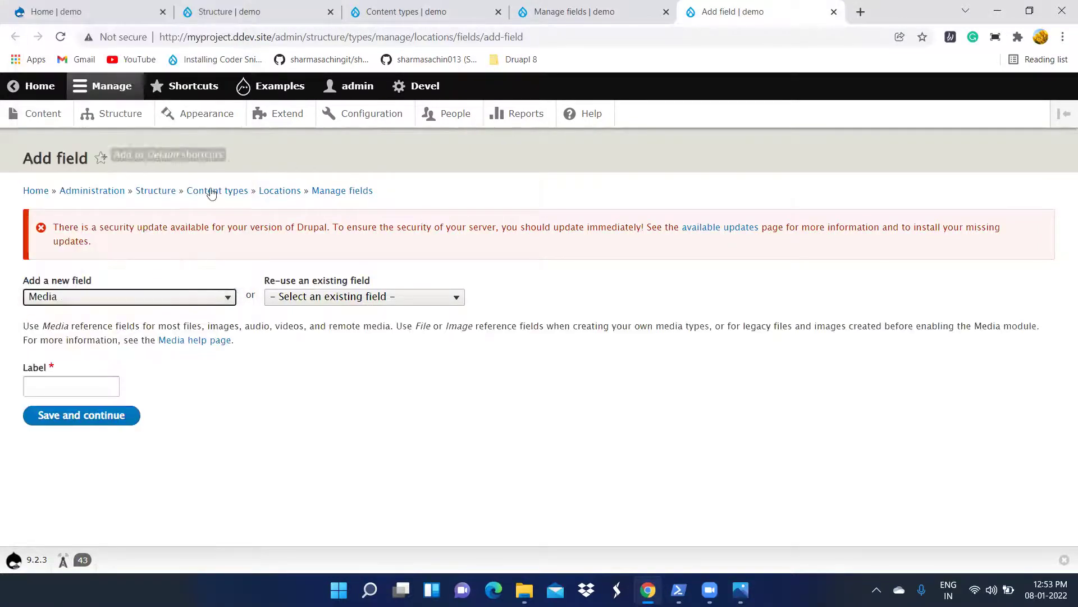
left_click(84, 385)
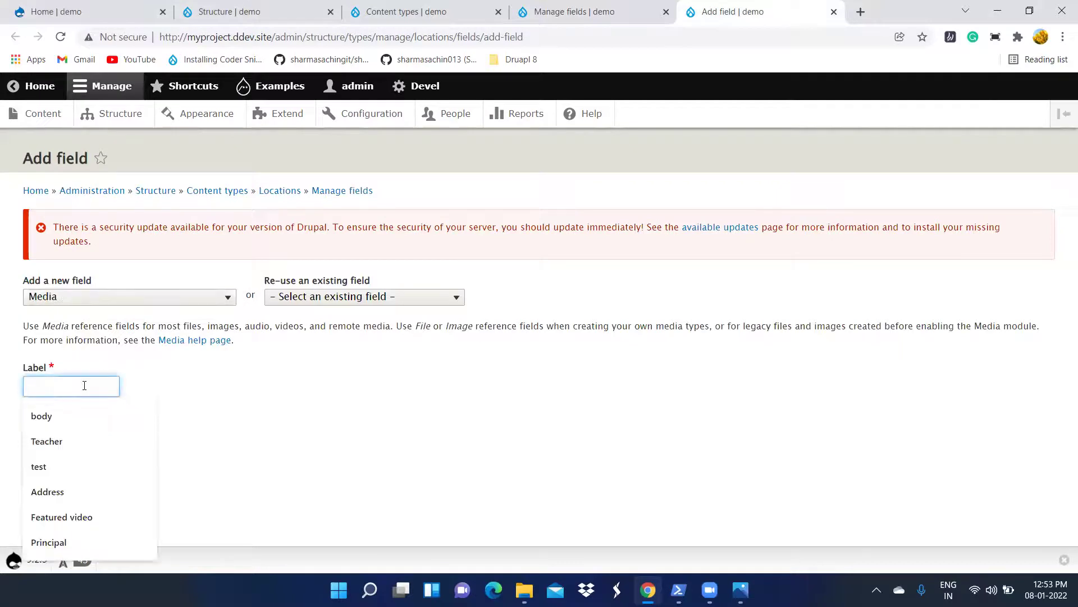
type("Files")
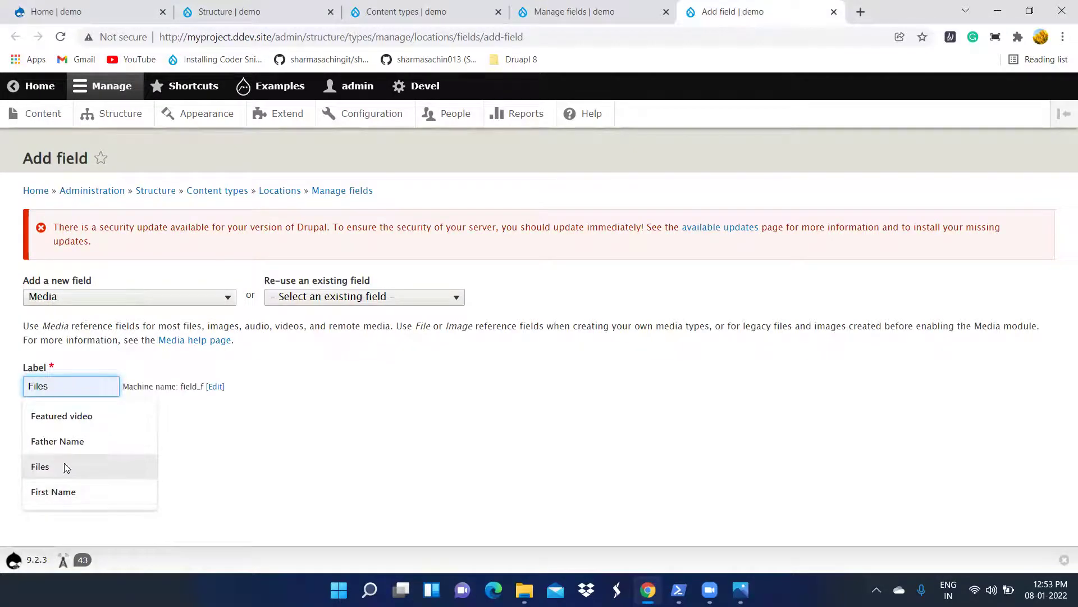
left_click(65, 467)
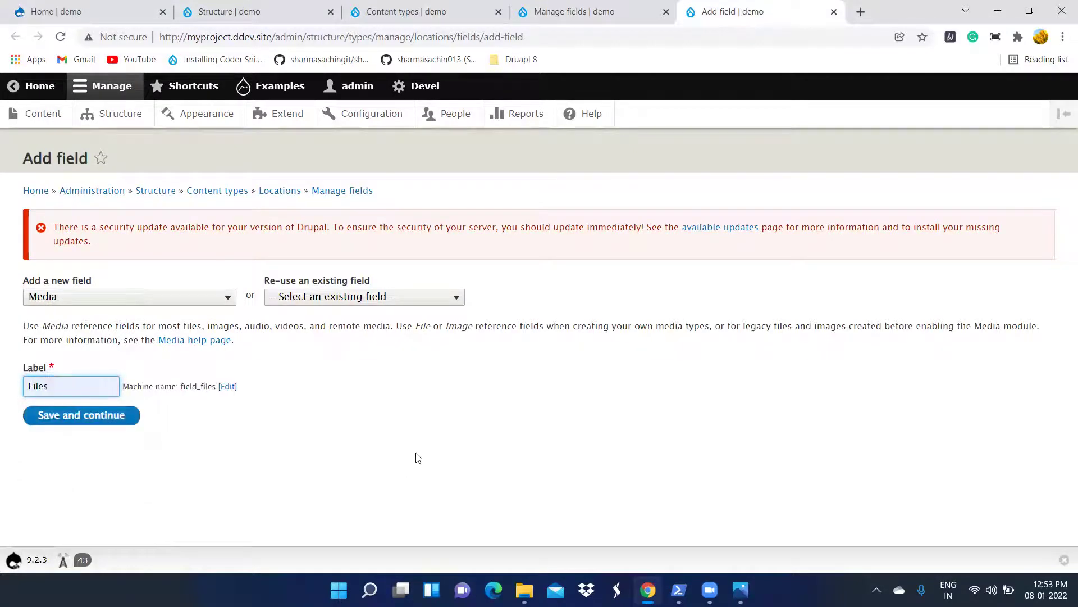
left_click(73, 417)
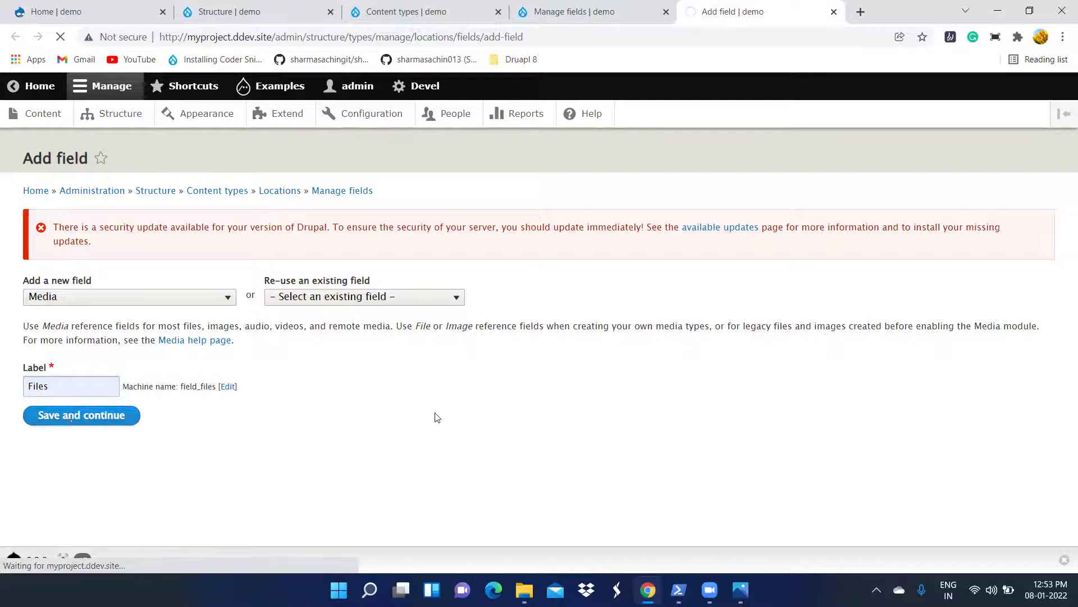
Step: Review the planned field lists for Location, the business directory and Events in Photos, and return to the Add field page in Chrome
key("alt+Tab")
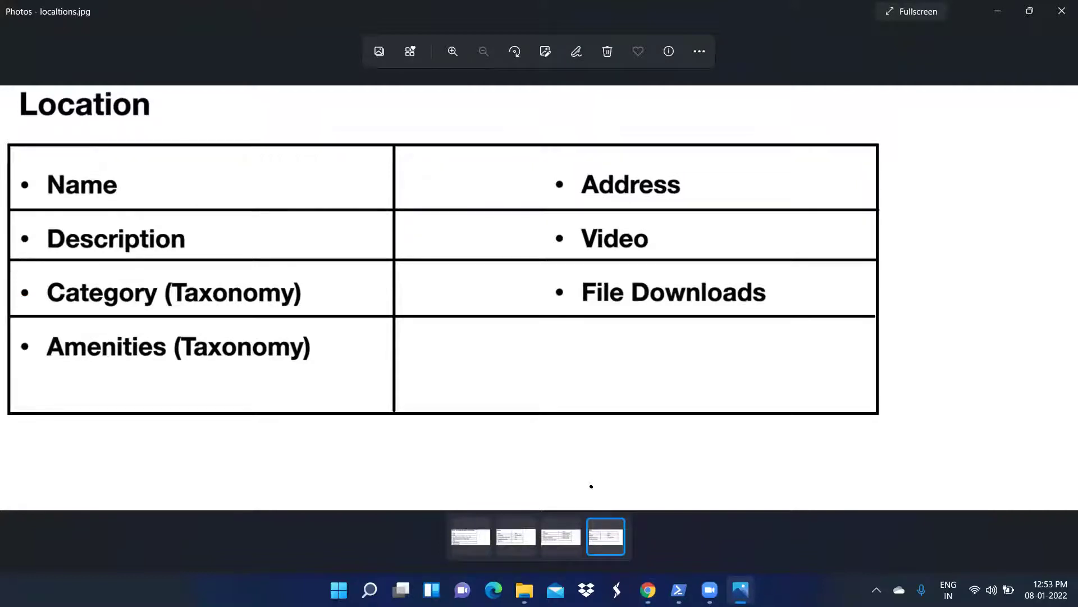
key("Left")
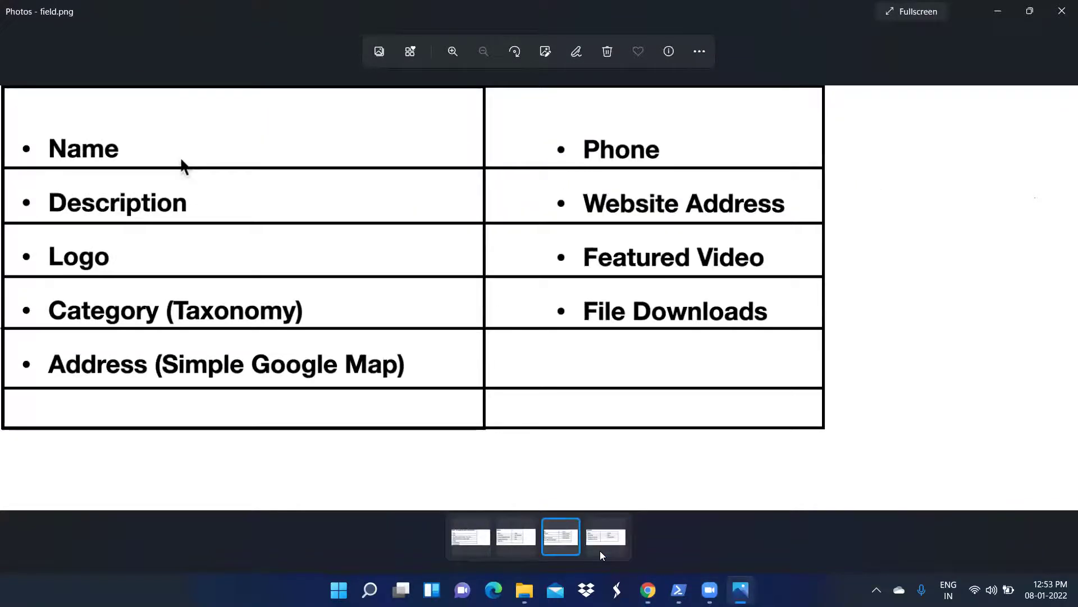
key("Left")
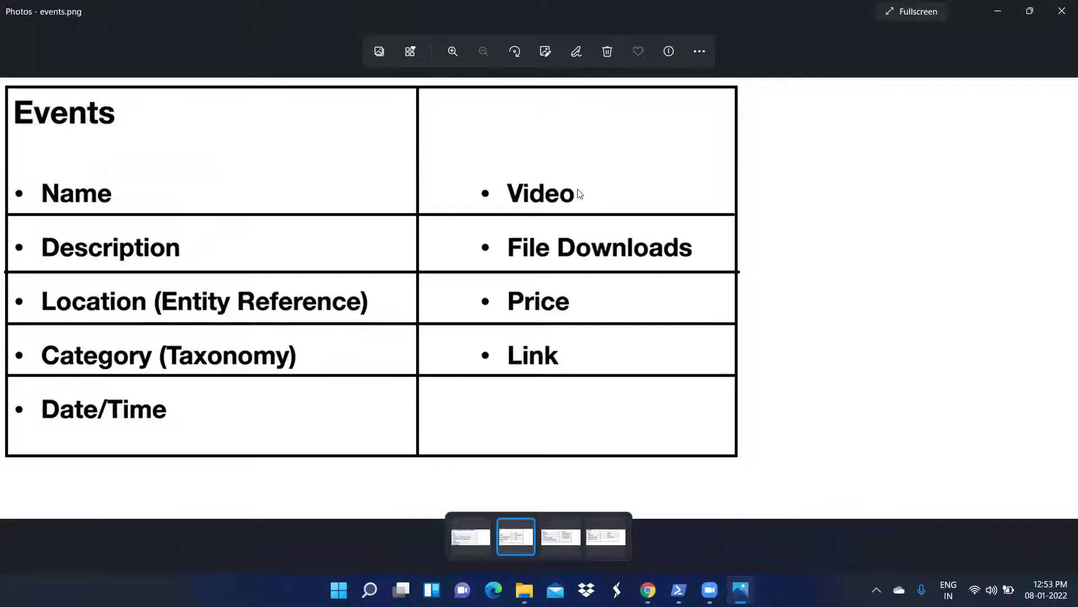
left_click(998, 11)
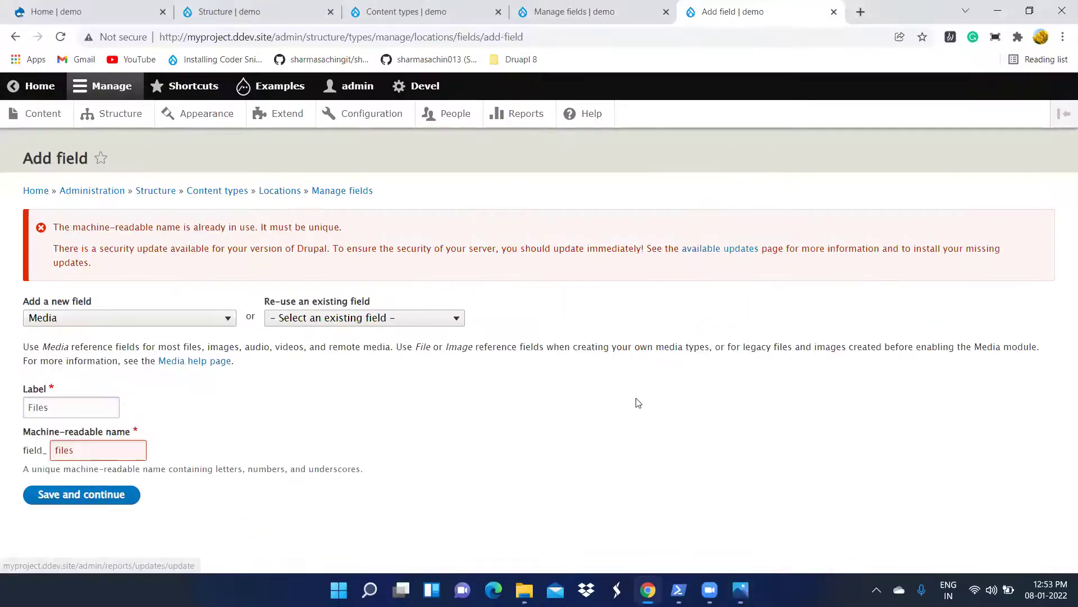
Step: Set the Locations Files field's machine-readable name to files_location and submit the form
left_click(126, 449)
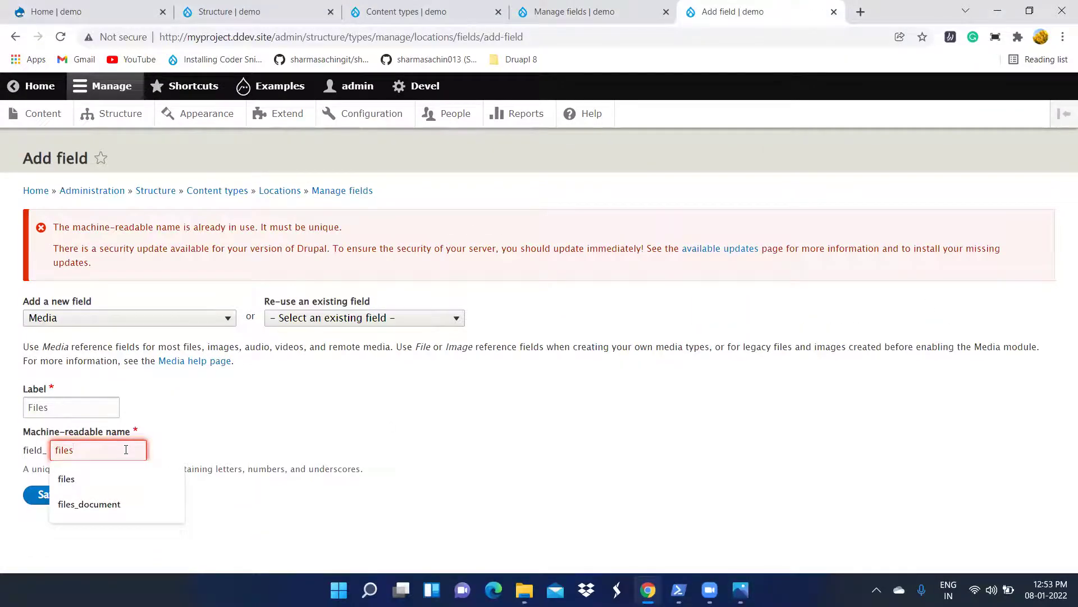
type("_location")
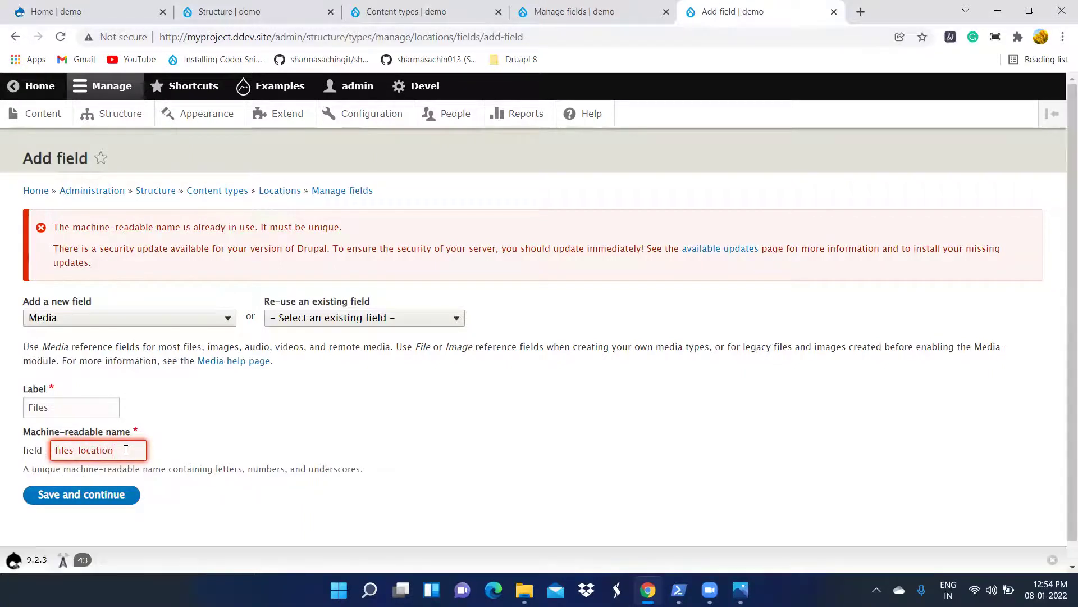
scroll(126, 450, "down", 1)
left_click(98, 472)
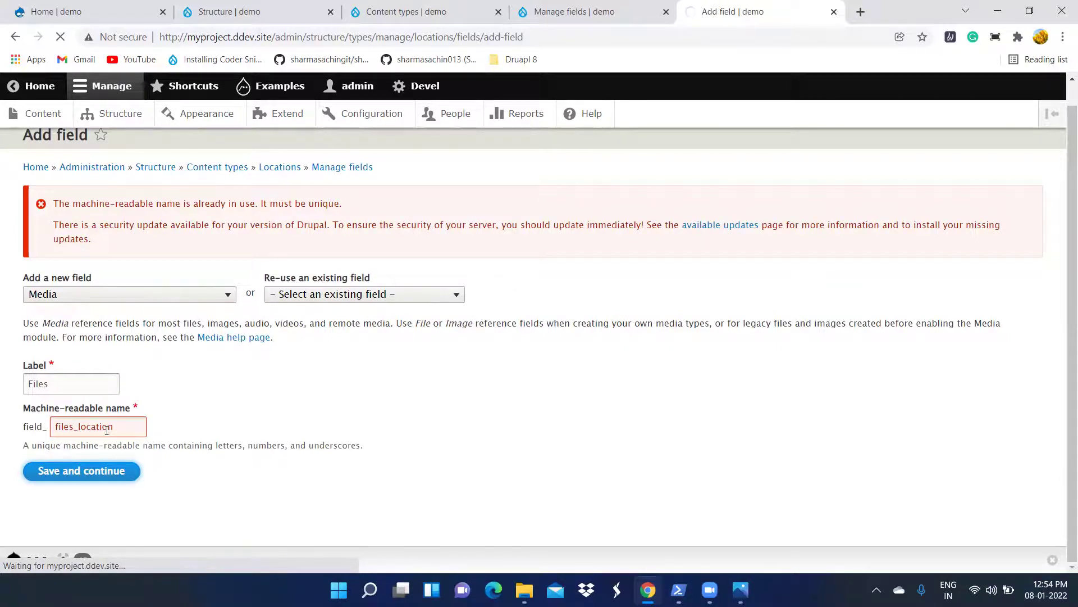
Step: Check the planned Events field list in Photos, close the Locations Manage fields tab and return to the Content types list
left_click(604, 16)
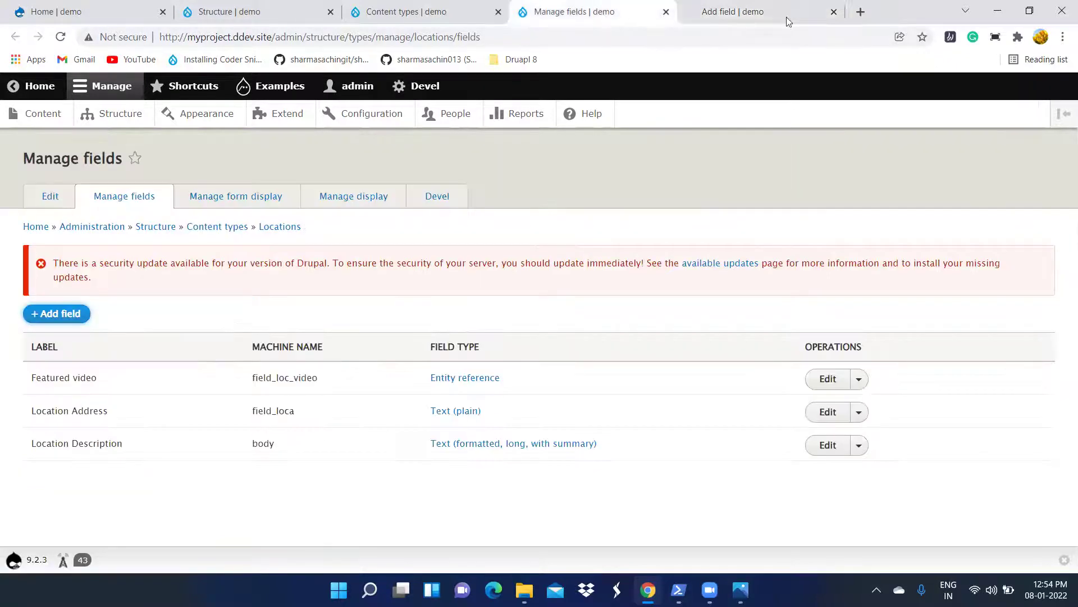
left_click(741, 590)
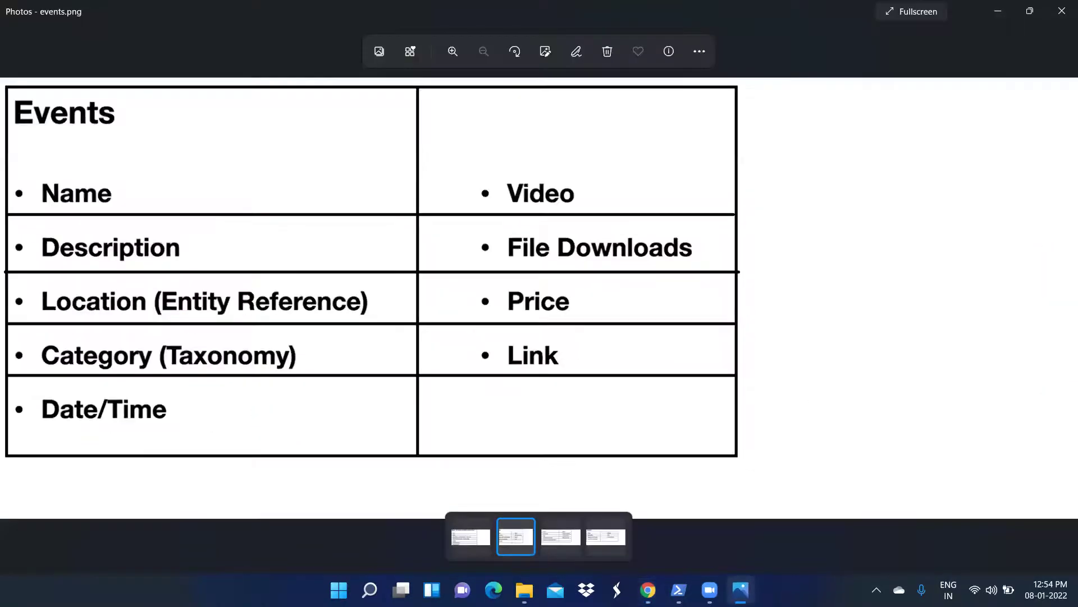
left_click(740, 590)
left_click(419, 11)
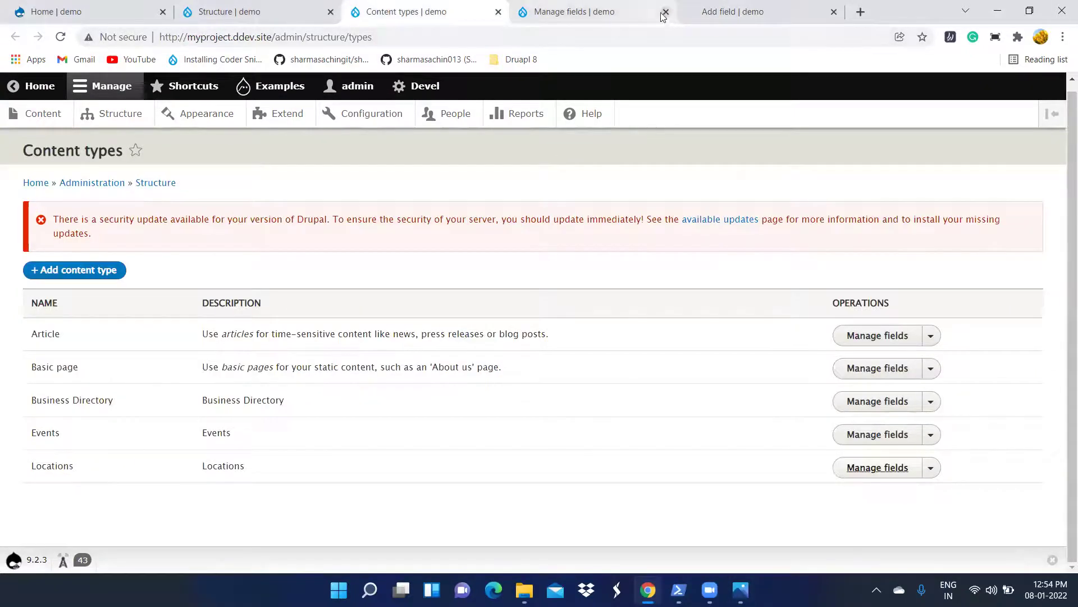
left_click(655, 12)
left_click(666, 12)
left_click(408, 13)
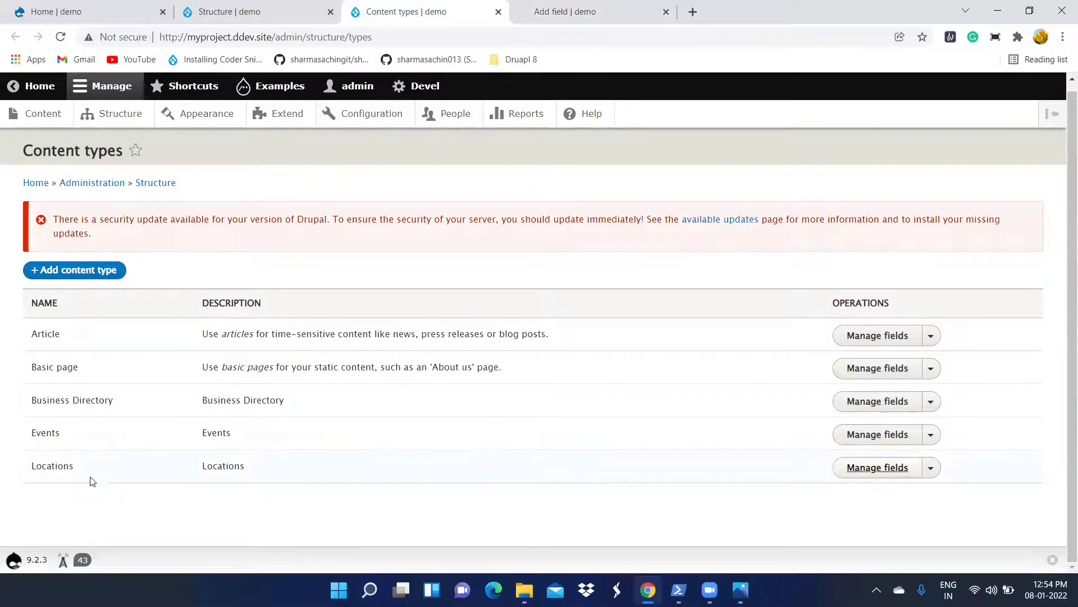
Step: Open the Manage fields page of the Events content type in a new browser tab and switch to it
right_click(863, 434)
left_click(900, 319)
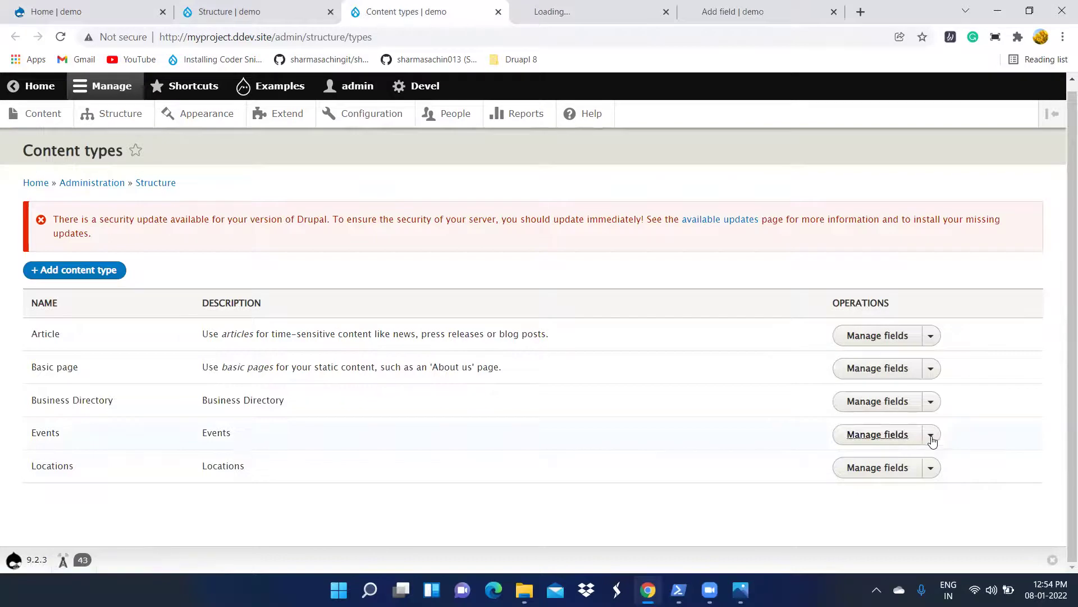
left_click(931, 434)
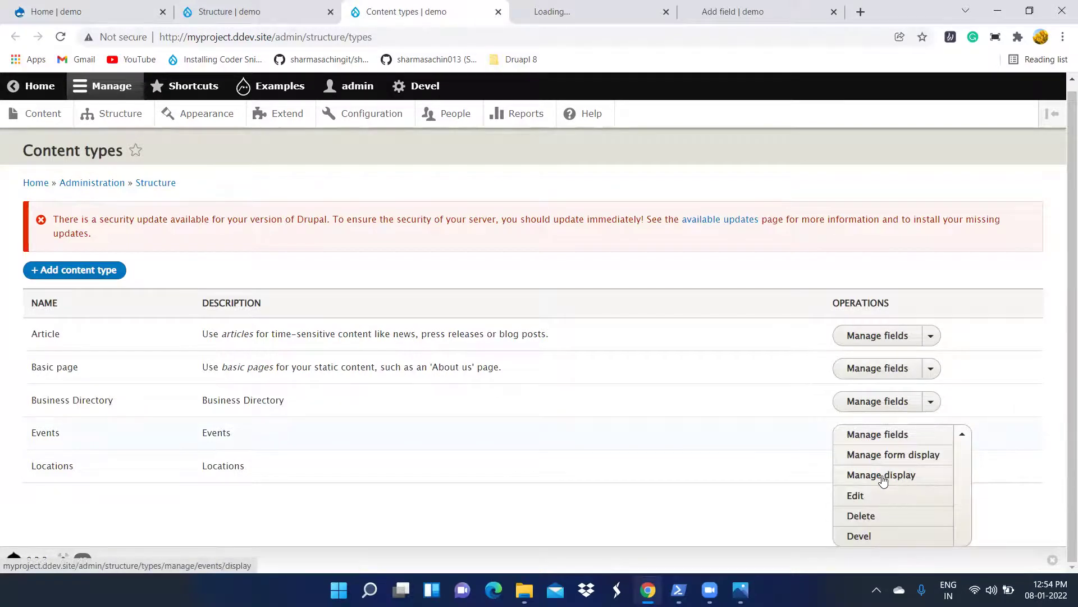
left_click(733, 11)
left_click(552, 11)
left_click(407, 11)
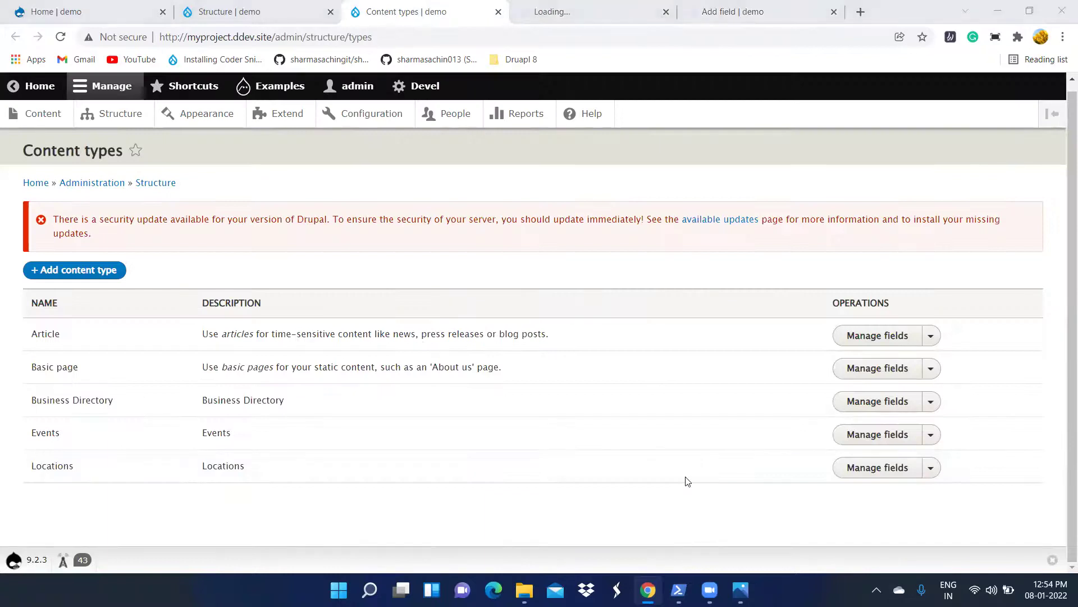
key("ctrl+Tab")
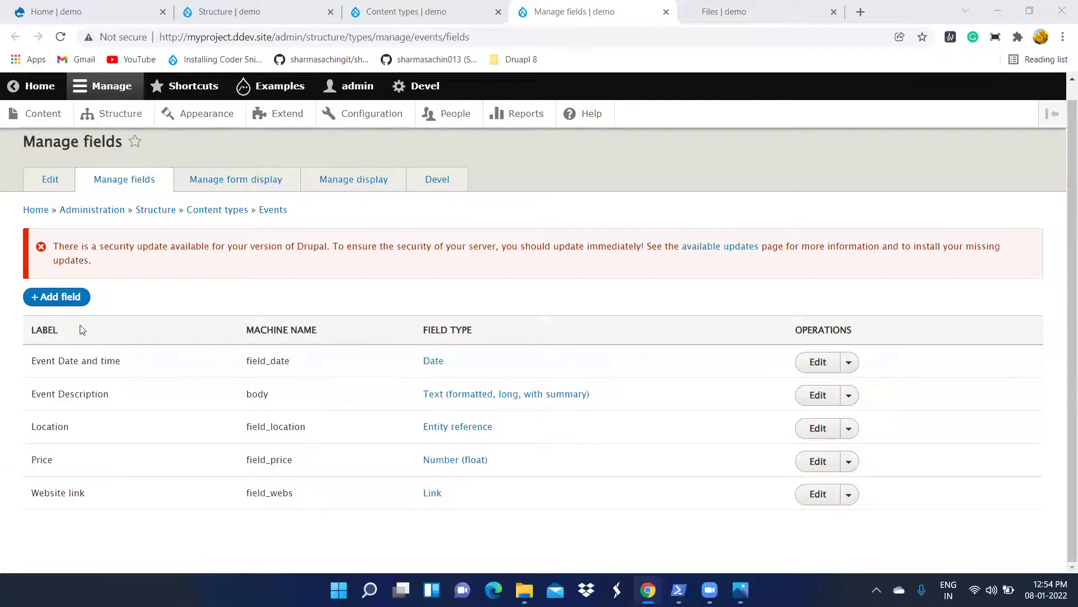
Step: Open the Add field page for Events in a new tab and check the planned Events field list in Photos
right_click(59, 302)
left_click(112, 311)
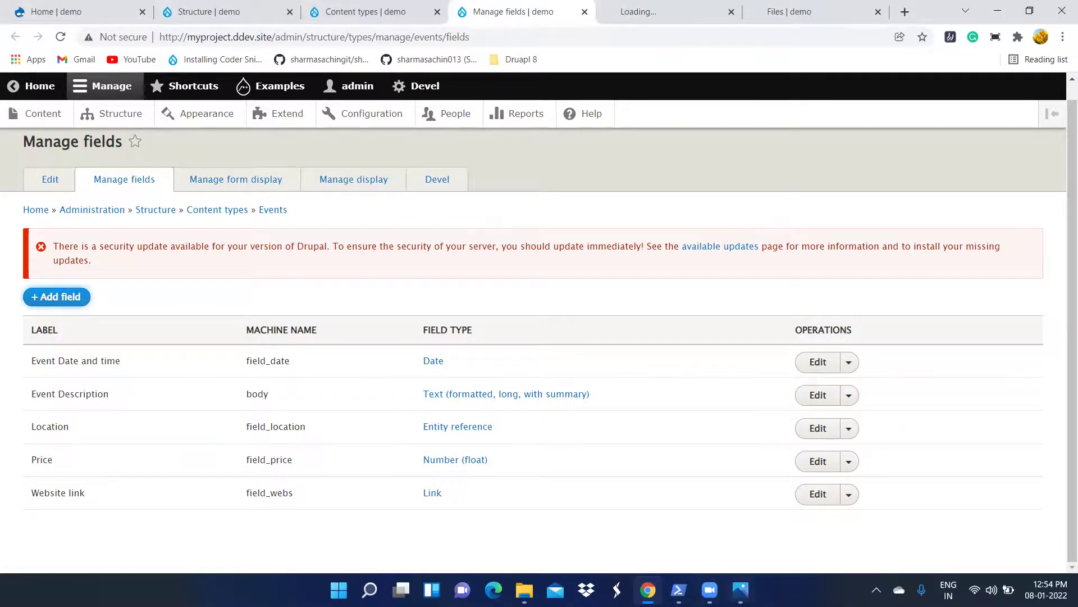
left_click(740, 590)
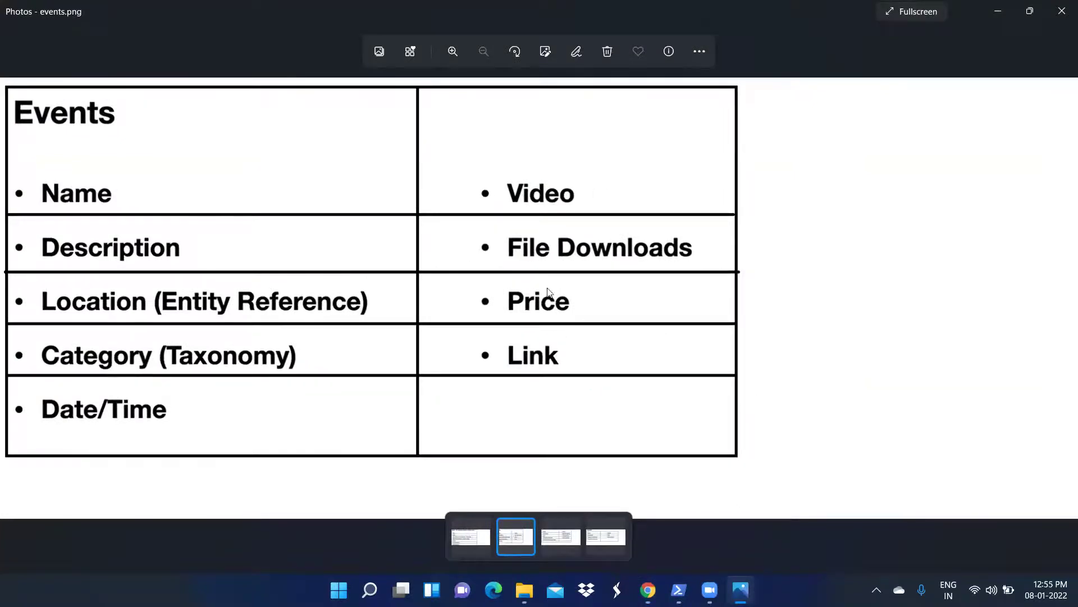
left_click(648, 590)
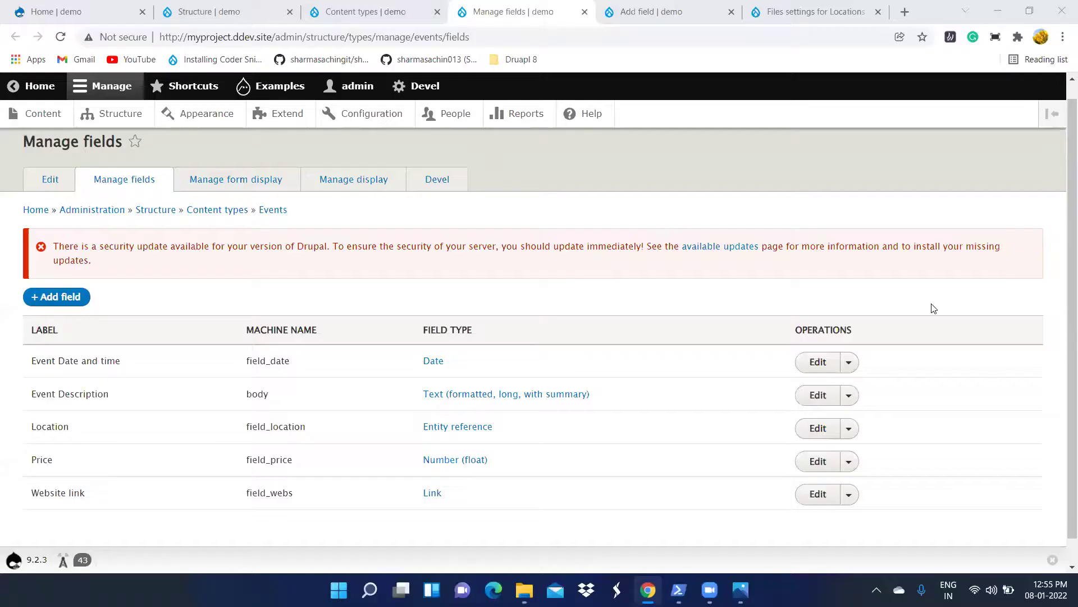
Step: Allow only the Document media type for the Locations content type's Files field and save the settings
left_click(781, 14)
scroll(678, 341, "down", 5)
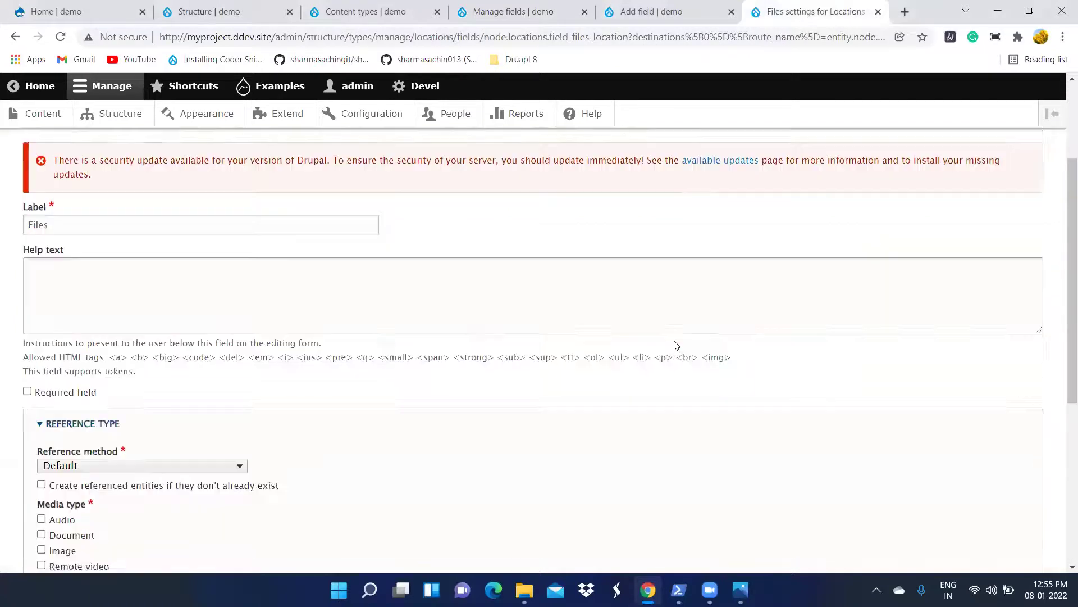
left_click(41, 406)
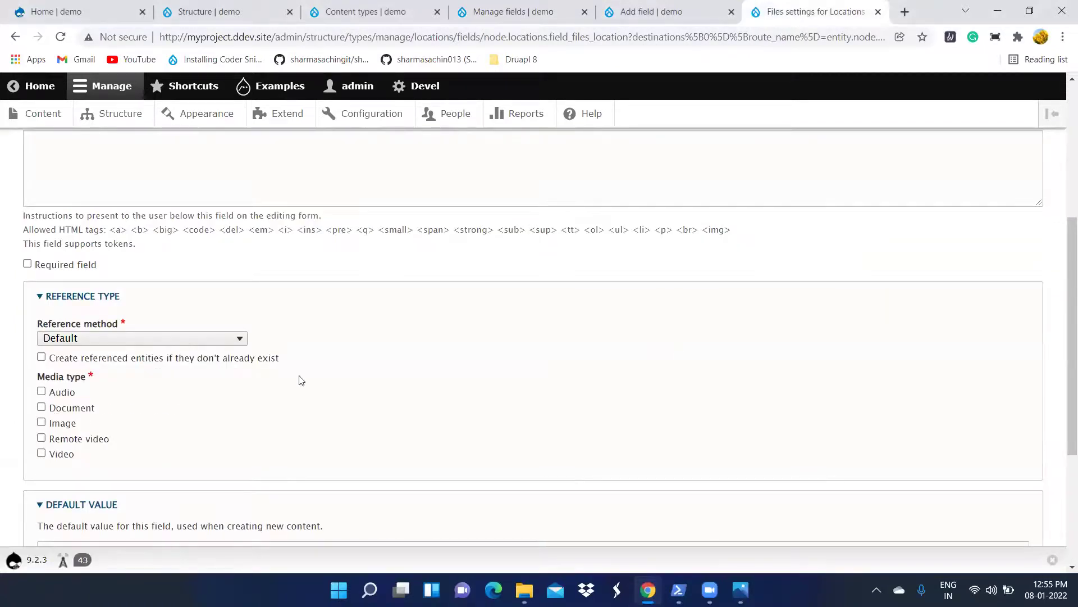
scroll(337, 371, "down", 5)
scroll(340, 368, "up", 5)
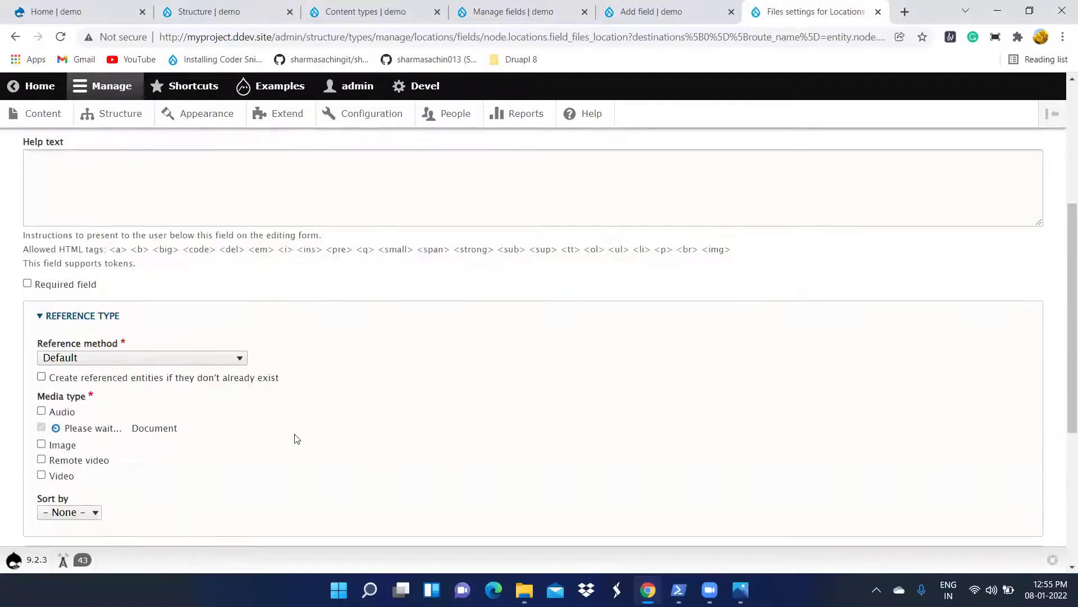
scroll(296, 438, "up", 4)
scroll(247, 292, "down", 4)
scroll(120, 402, "down", 5)
left_click(85, 476)
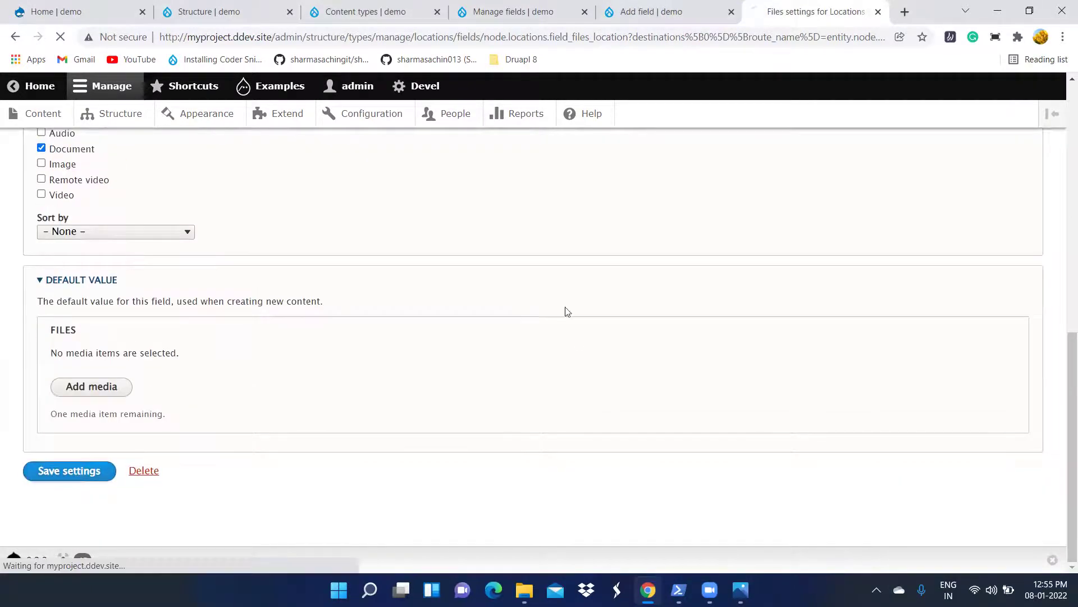
Step: Add a new Media reference field labelled Featured video to the Events content type and submit it
left_click(667, 20)
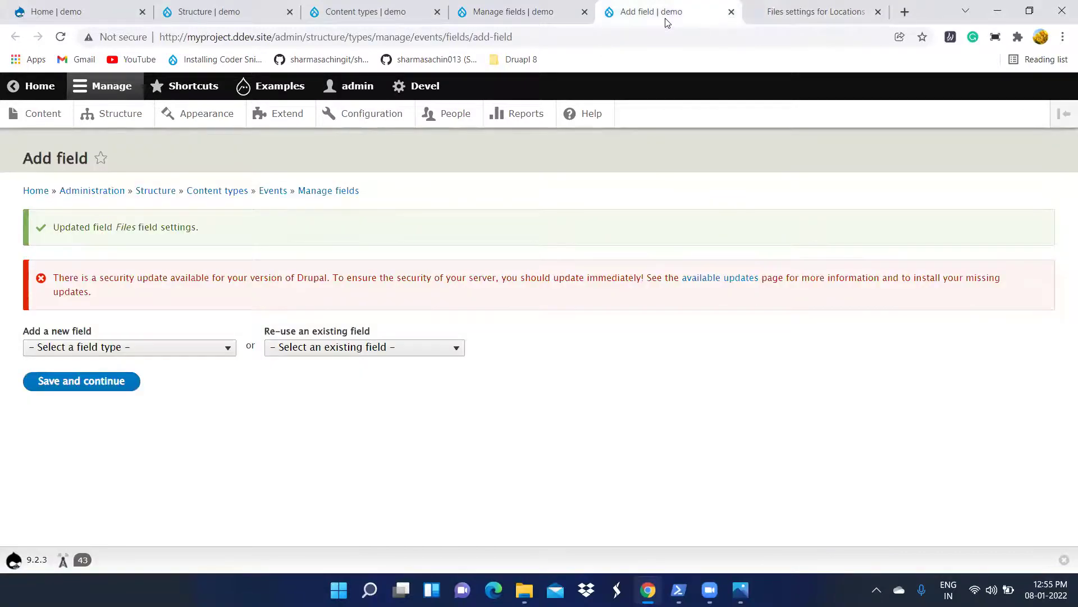
left_click(147, 348)
scroll(126, 207, "down", 6)
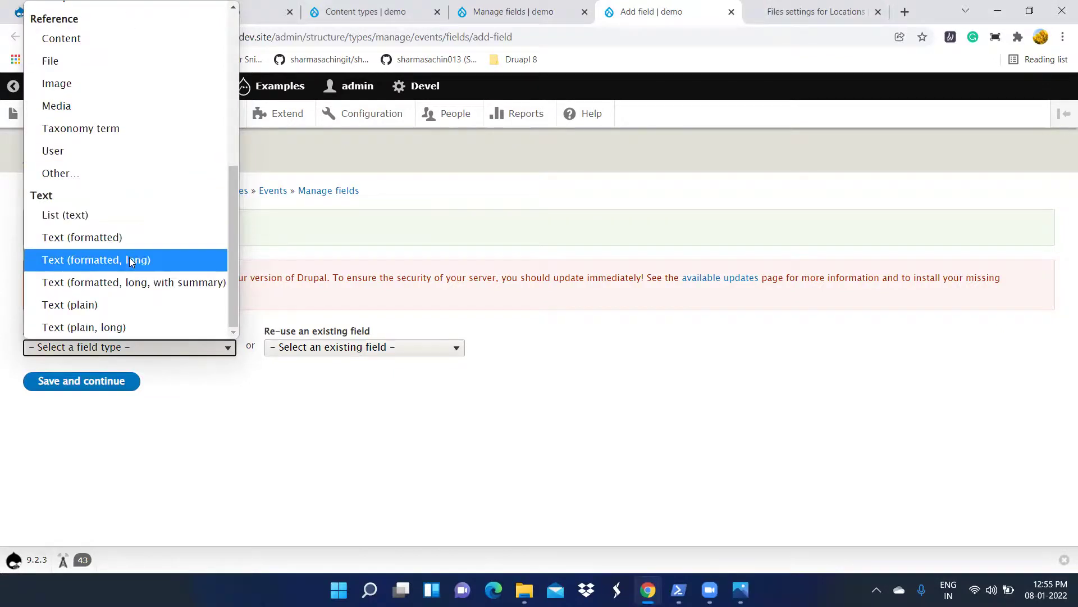
left_click(114, 100)
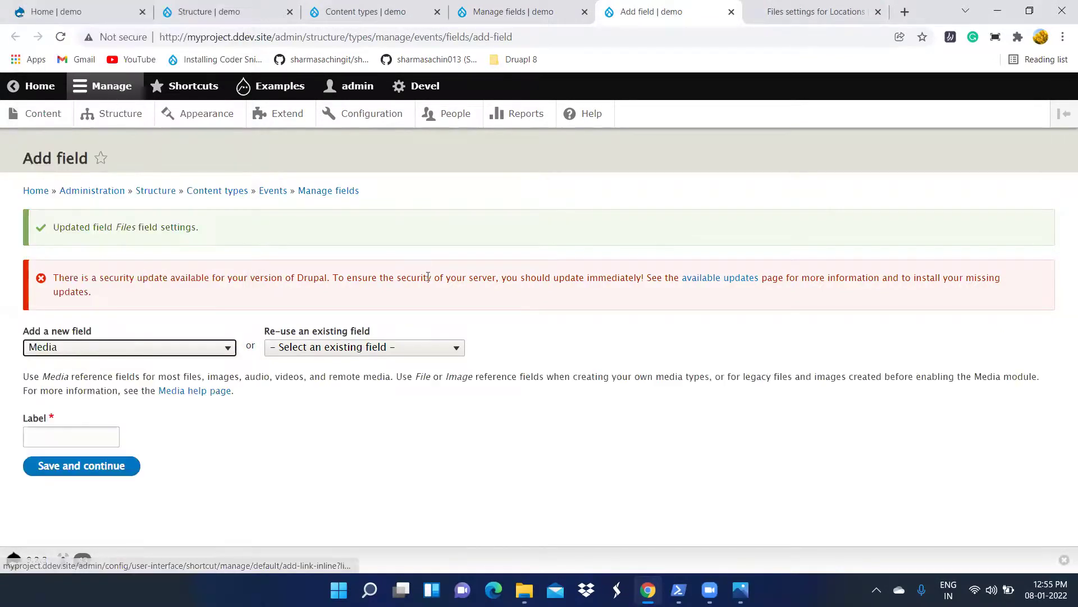
left_click(83, 442)
type("Featured video")
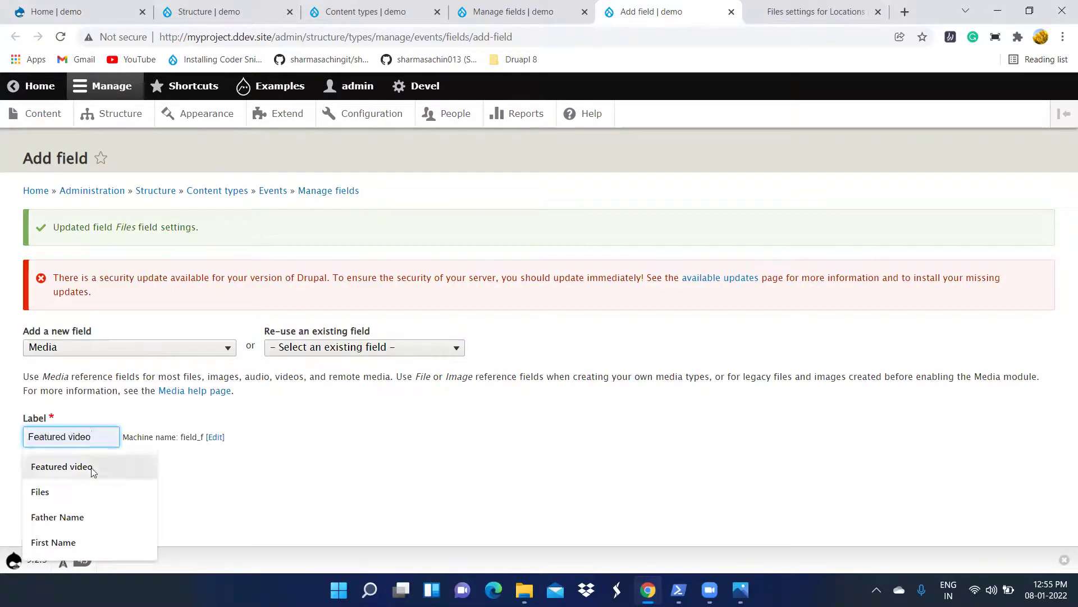
left_click(93, 472)
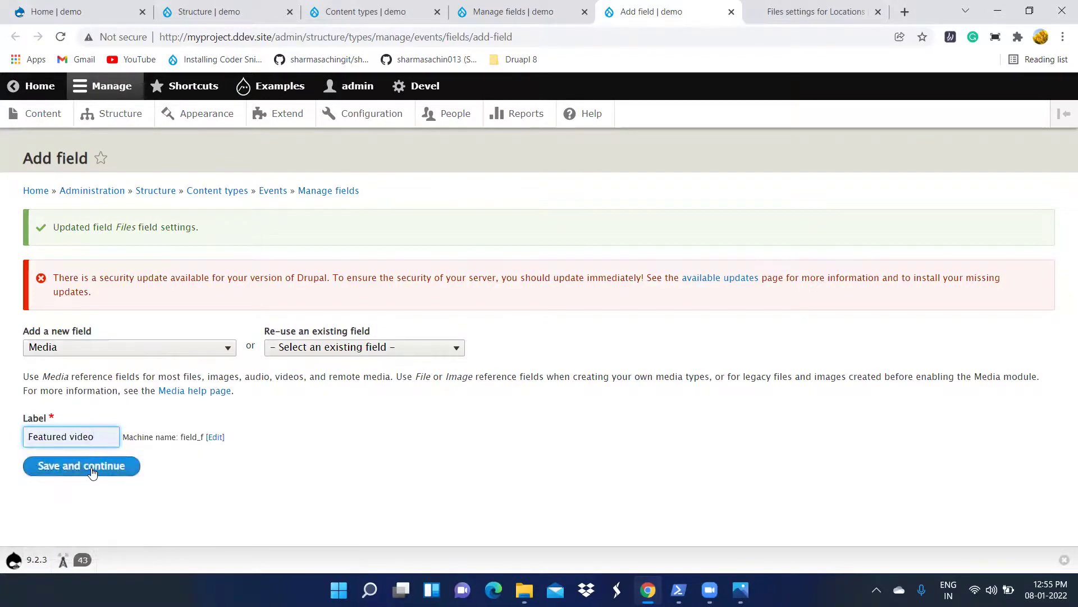
left_click(93, 471)
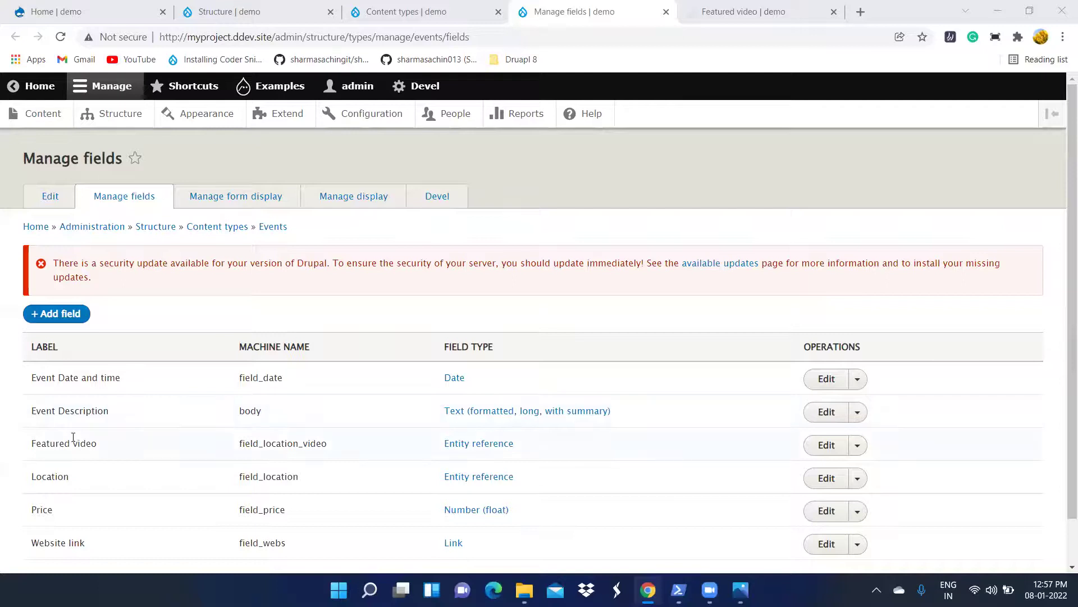
Step: Review the existing Events fields and open the Add field page for Events in a new browser tab
scroll(73, 437, "down", 1)
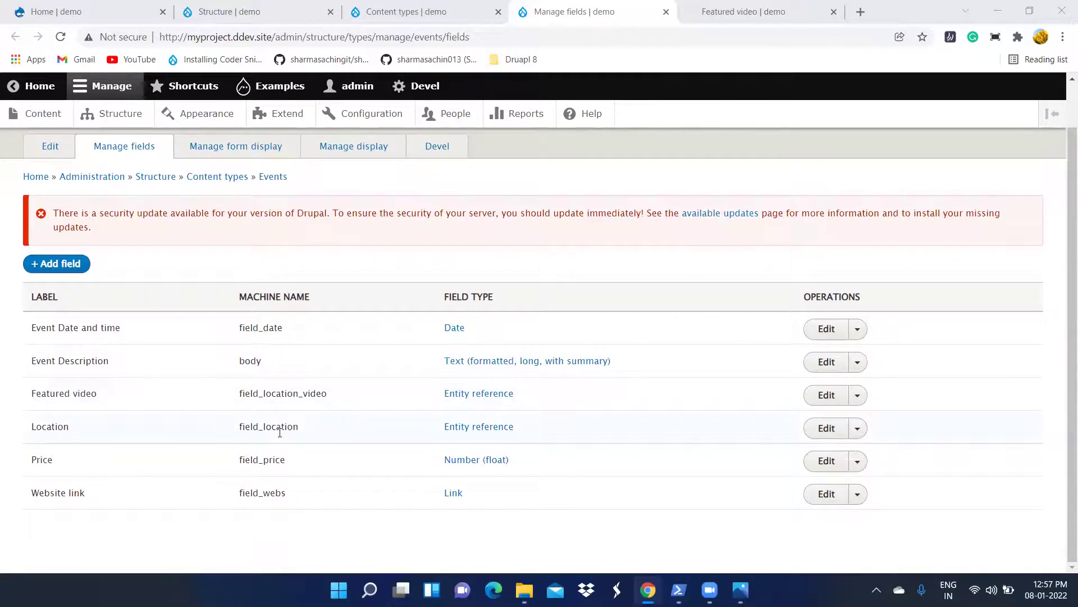
scroll(280, 432, "up", 1)
scroll(280, 432, "down", 1)
right_click(62, 270)
left_click(110, 279)
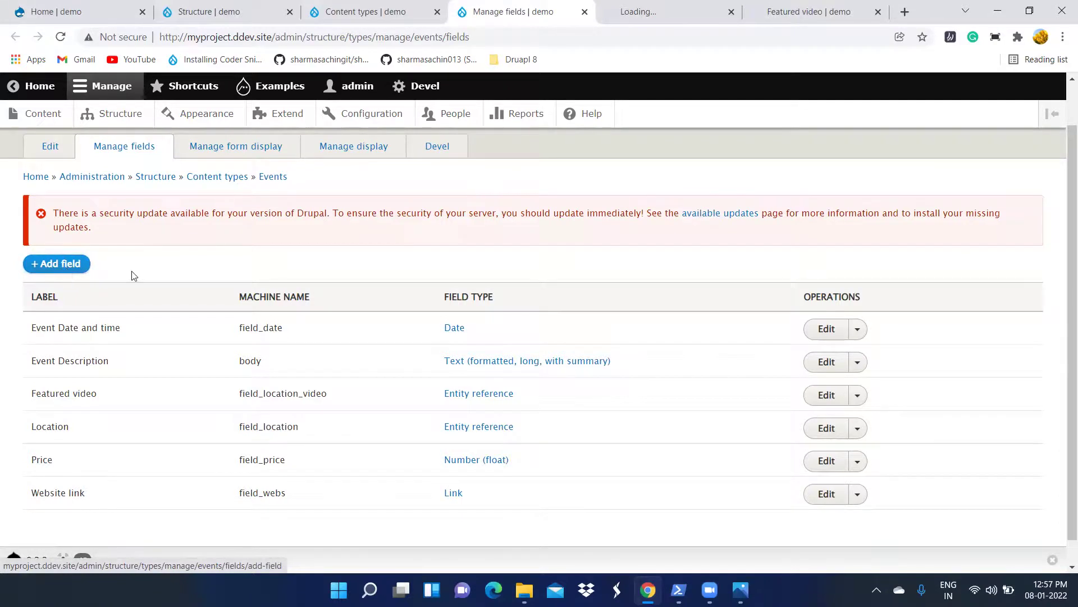
left_click(67, 267)
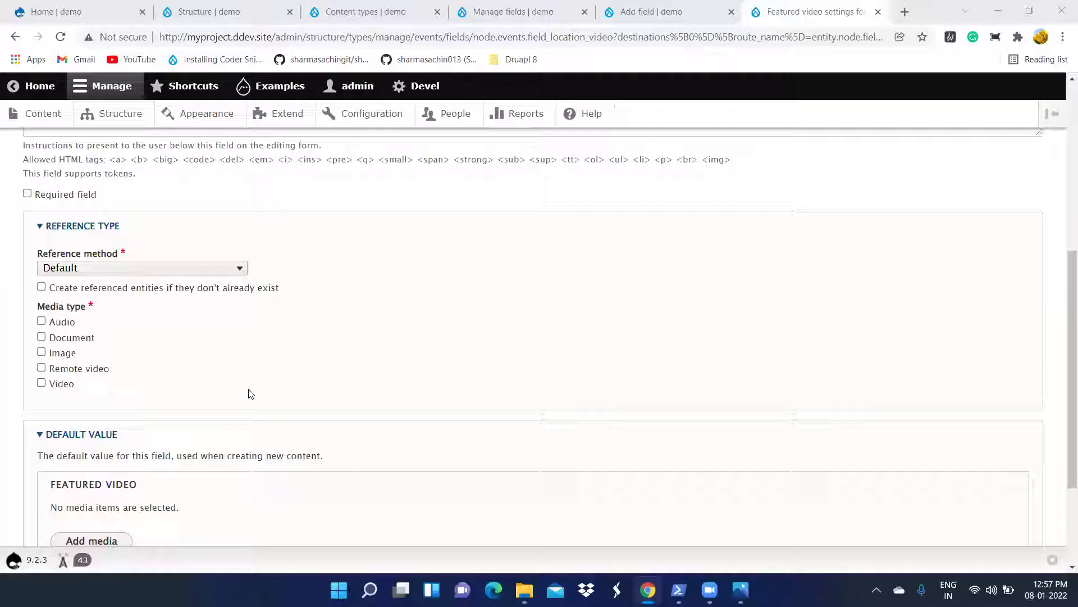
Step: Allow only the Remote video media type for the Events content type's Featured video field
left_click(53, 371)
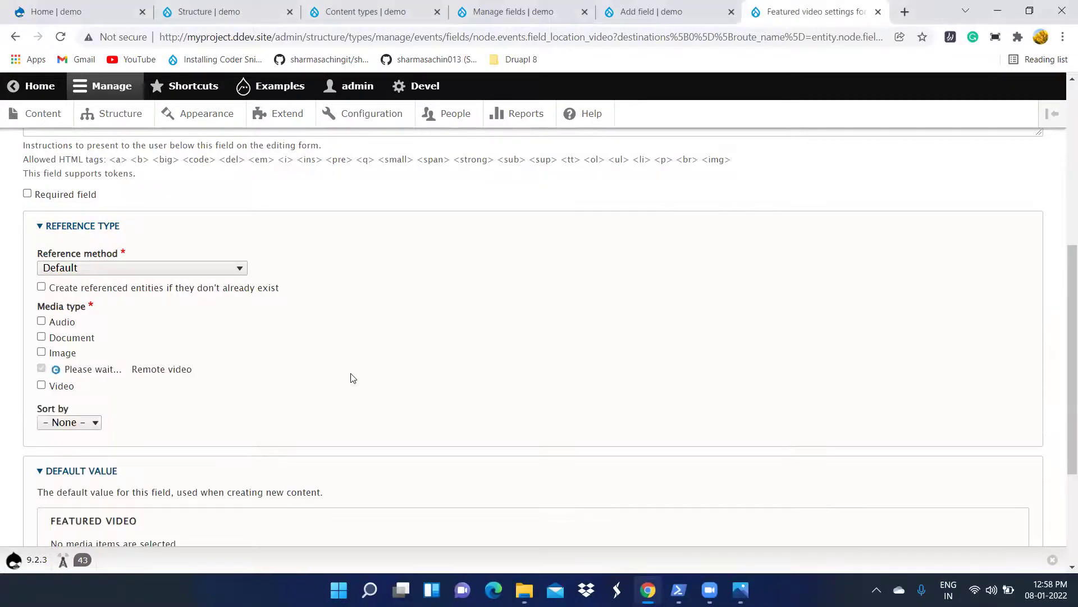
scroll(159, 281, "down", 2)
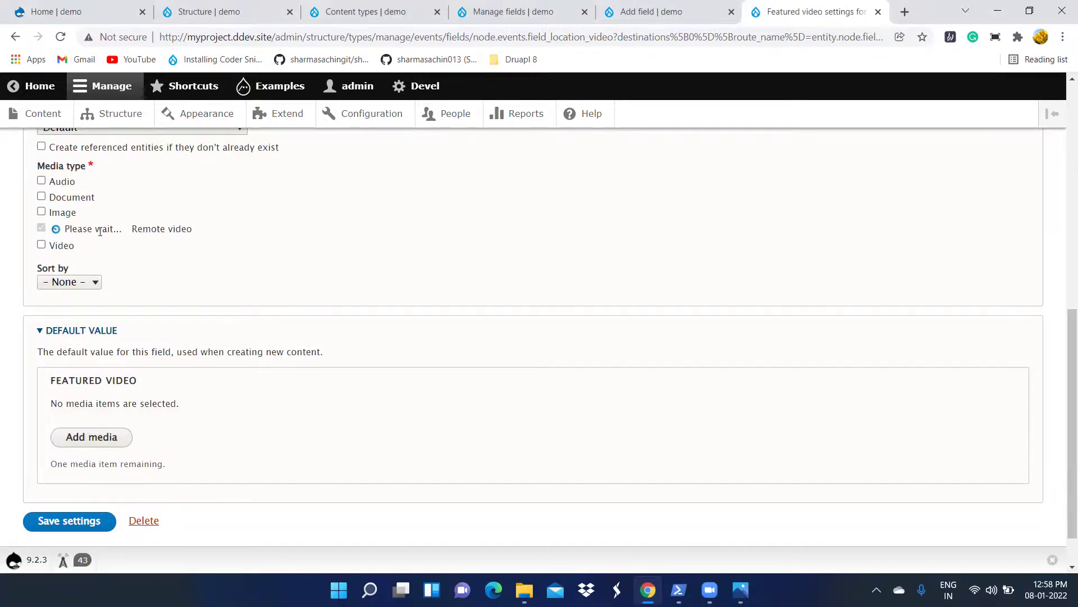
Step: Switch to the Events Add field page and check the planned Events field list in Photos
left_click(651, 16)
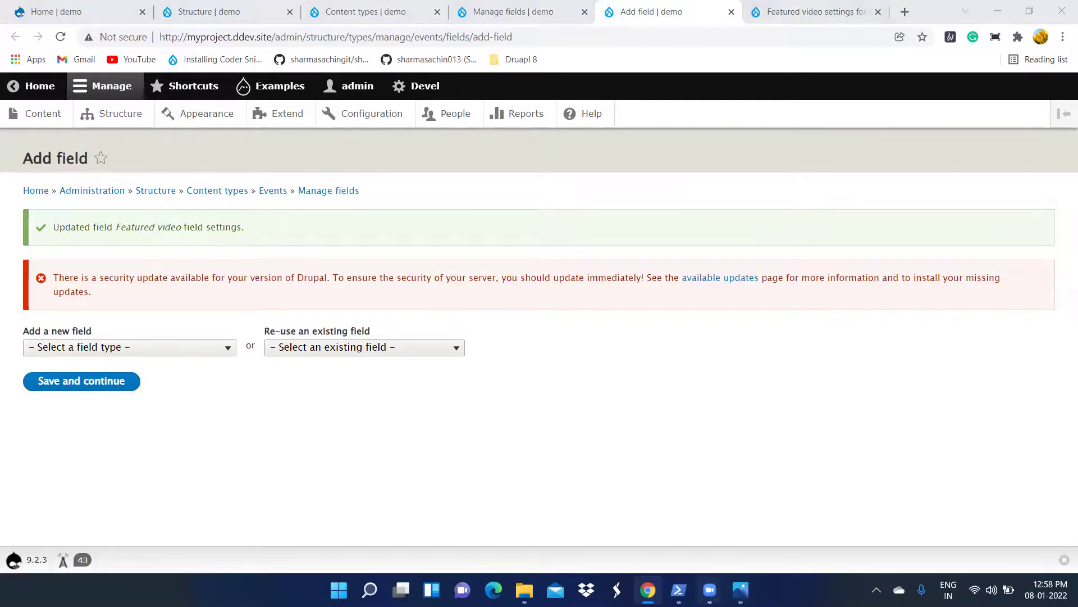
left_click(740, 590)
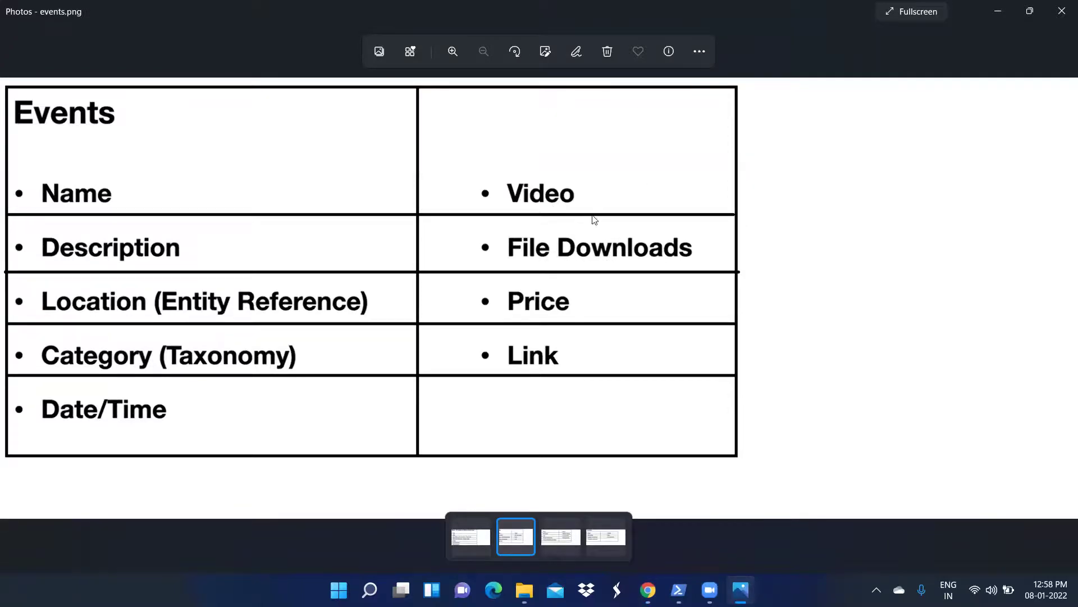
left_click(998, 11)
left_click(155, 351)
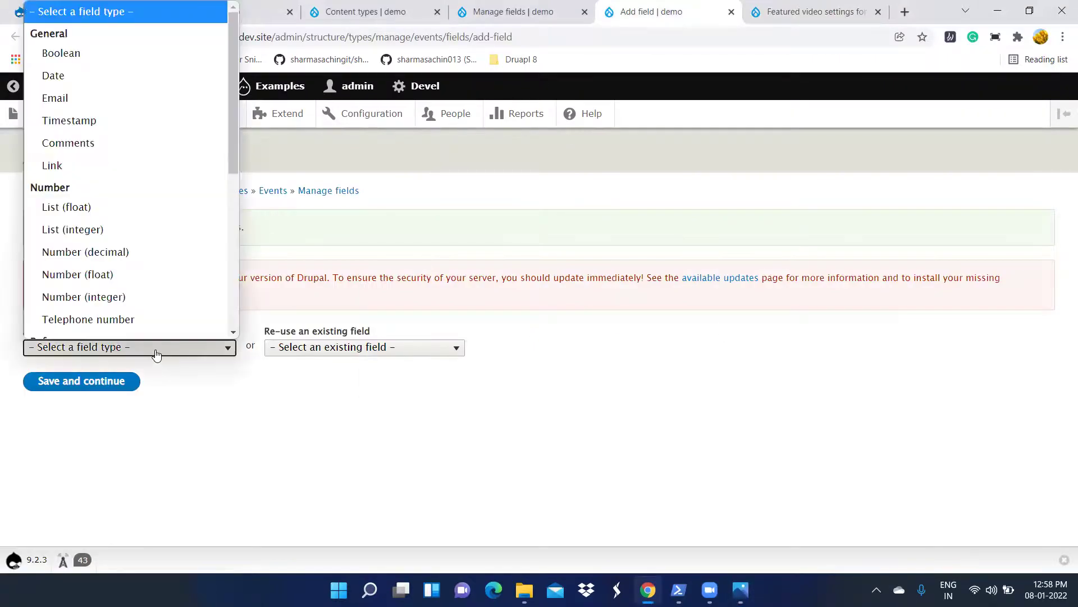
scroll(115, 217, "down", 5)
scroll(115, 225, "down", 2)
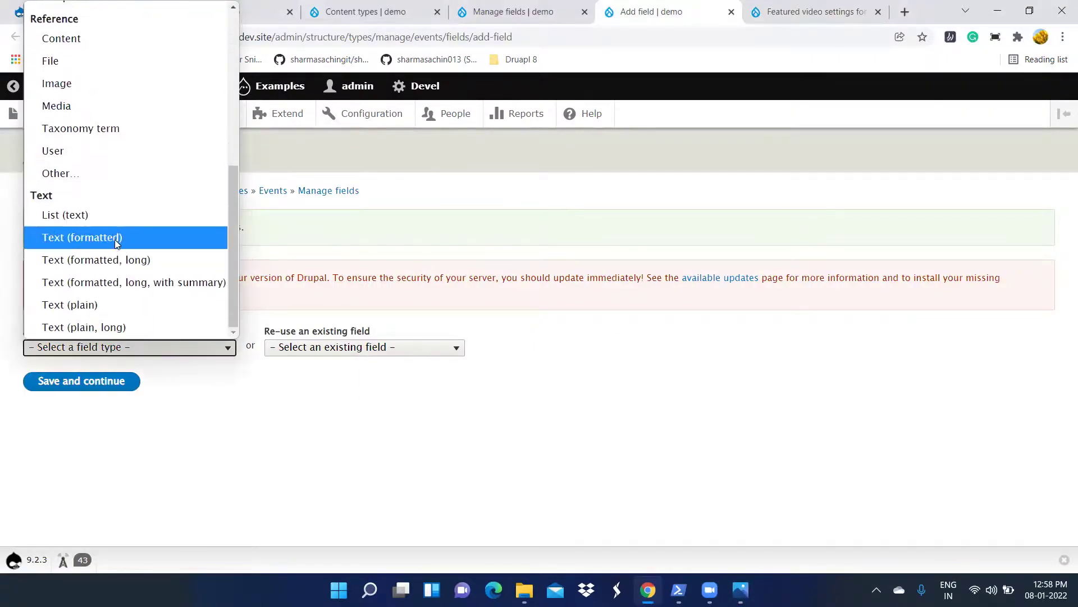
scroll(115, 212, "up", 4)
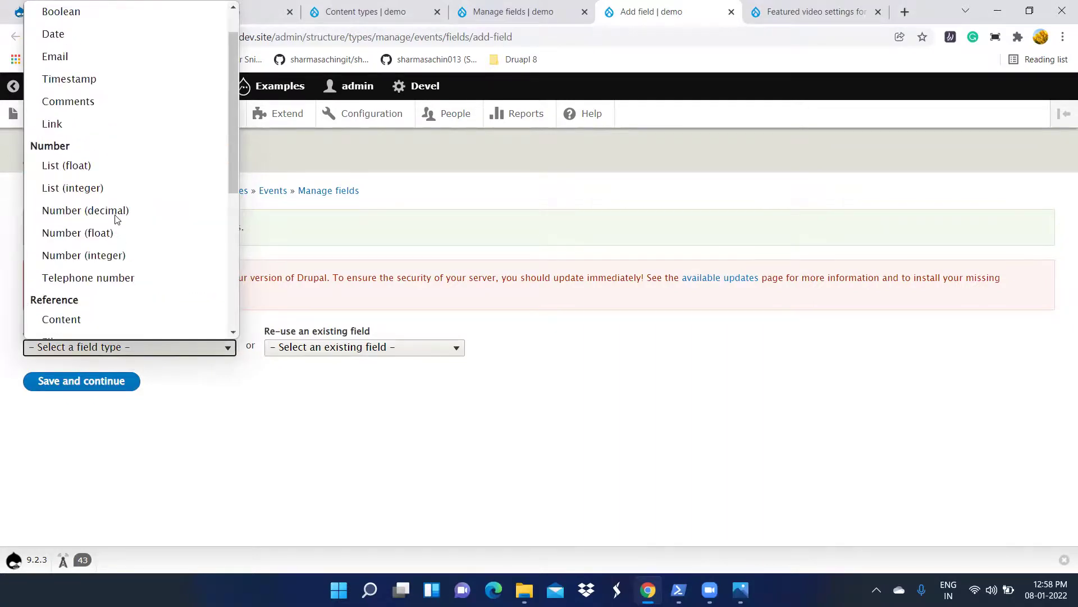
scroll(118, 228, "up", 1)
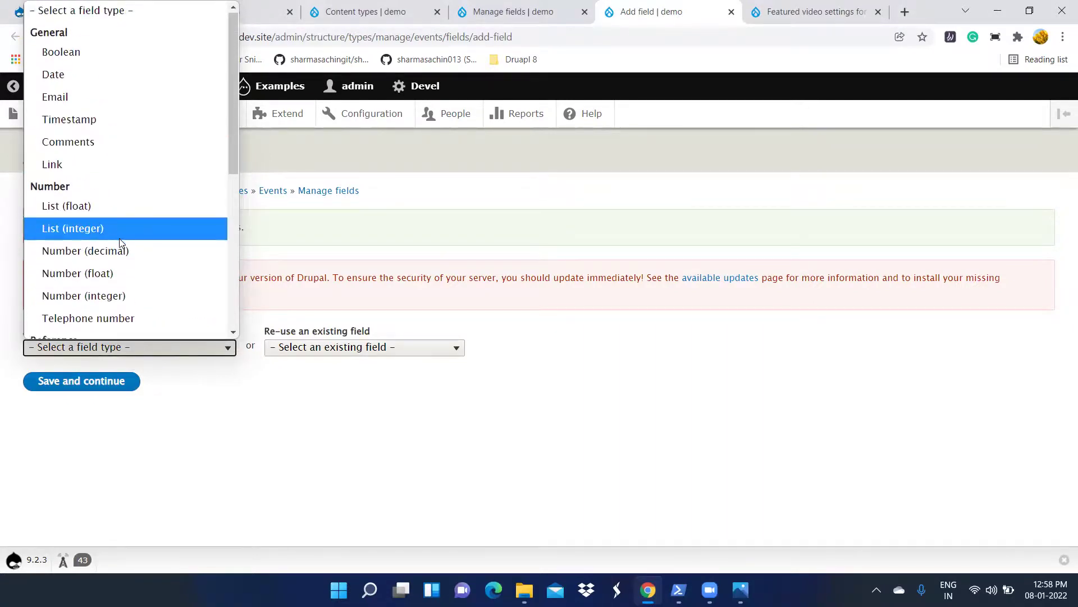
scroll(119, 234, "down", 5)
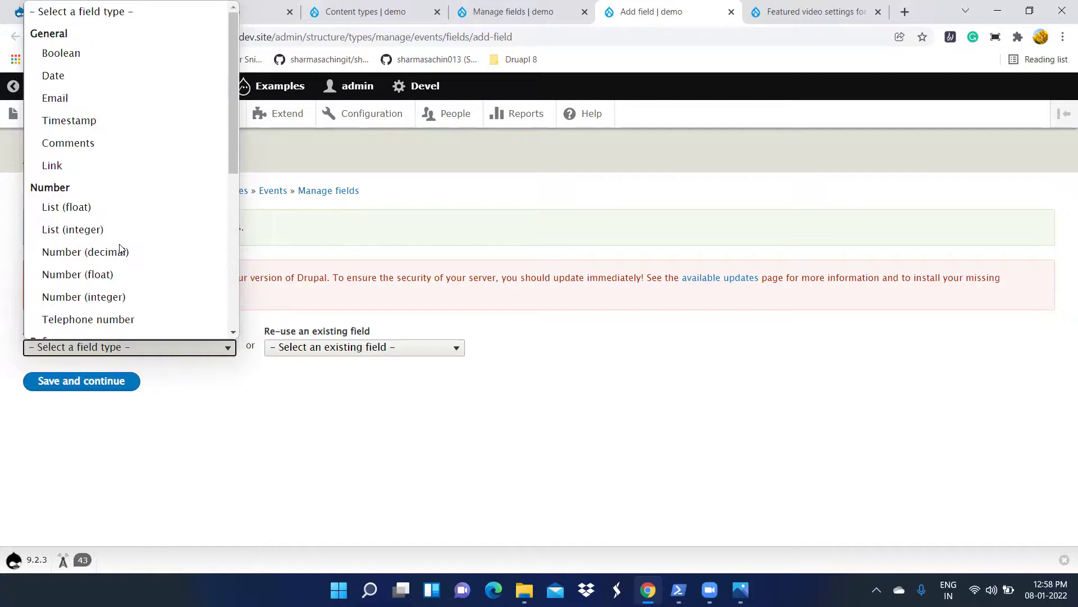
left_click(699, 349)
Step: Add a new Media reference field labelled Files to the Events content type and submit it
left_click(91, 348)
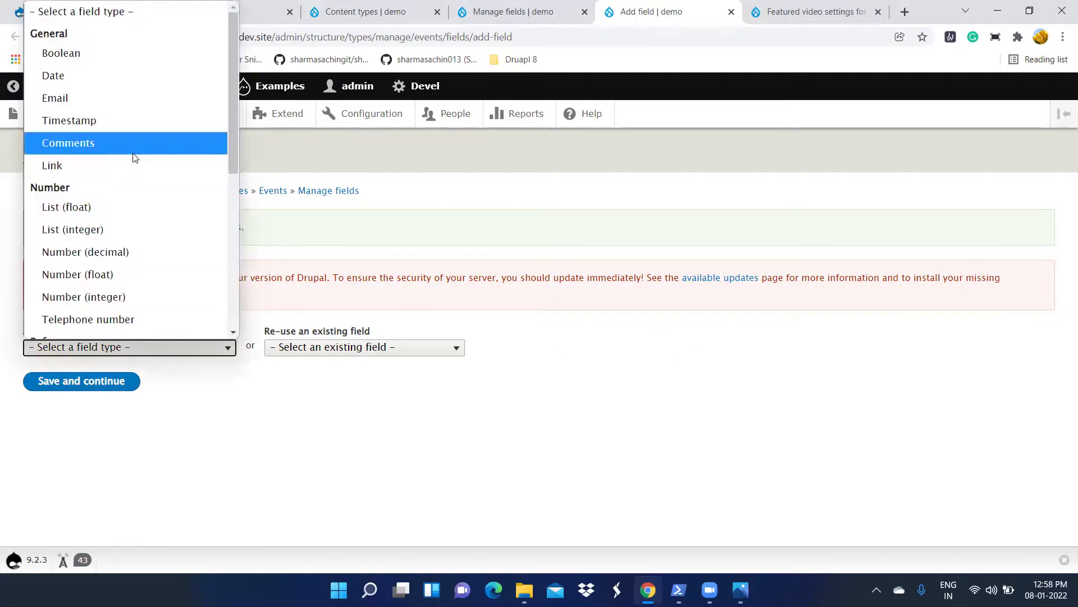
scroll(133, 214, "down", 5)
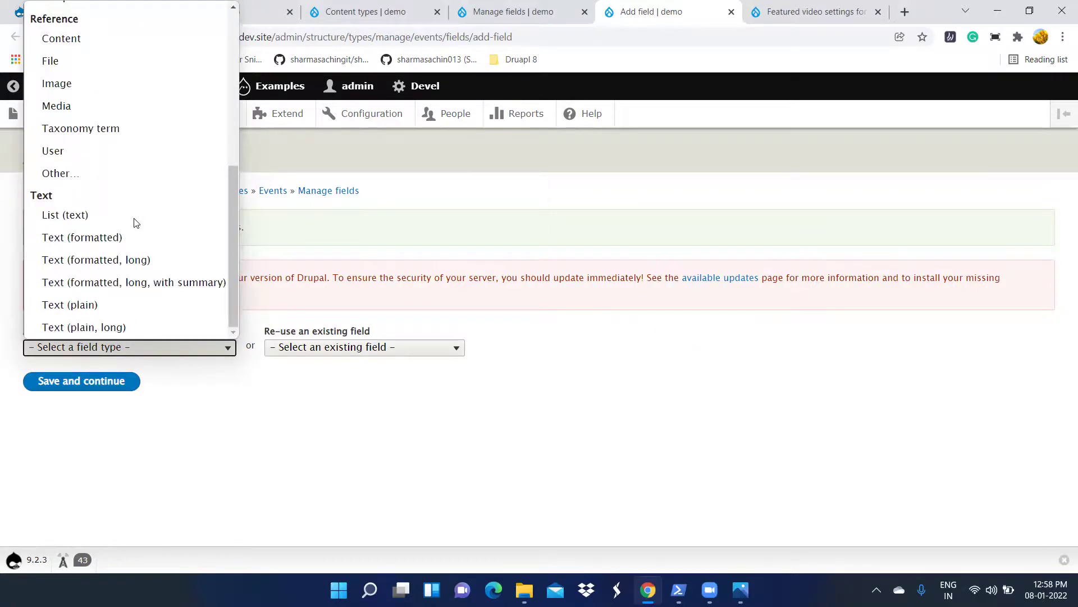
left_click(84, 106)
left_click(89, 436)
type("Files")
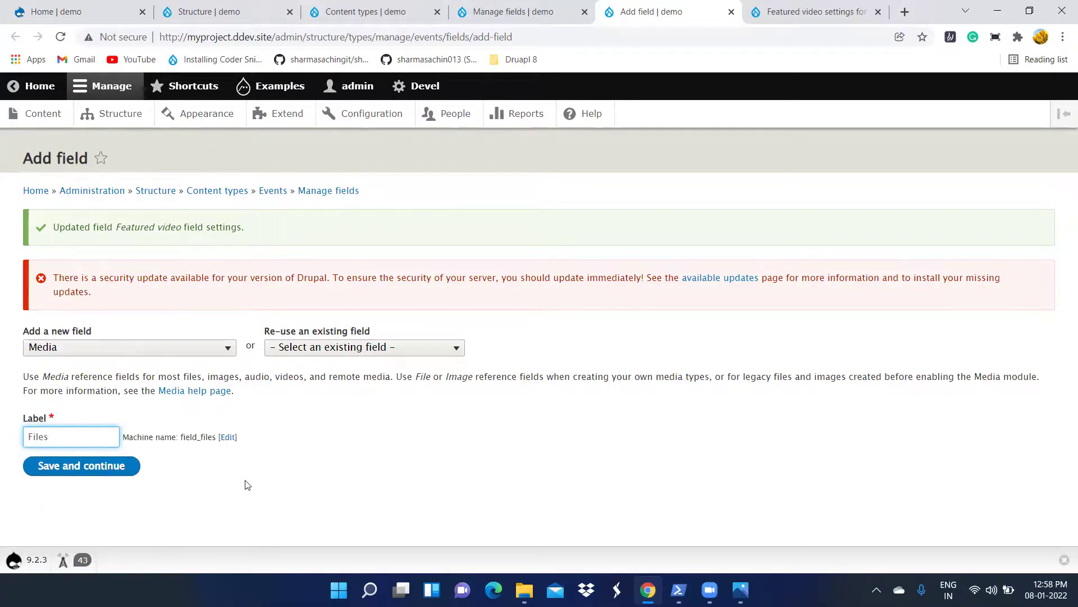
left_click(102, 468)
Step: Return to the Events Featured video settings and save them
left_click(821, 11)
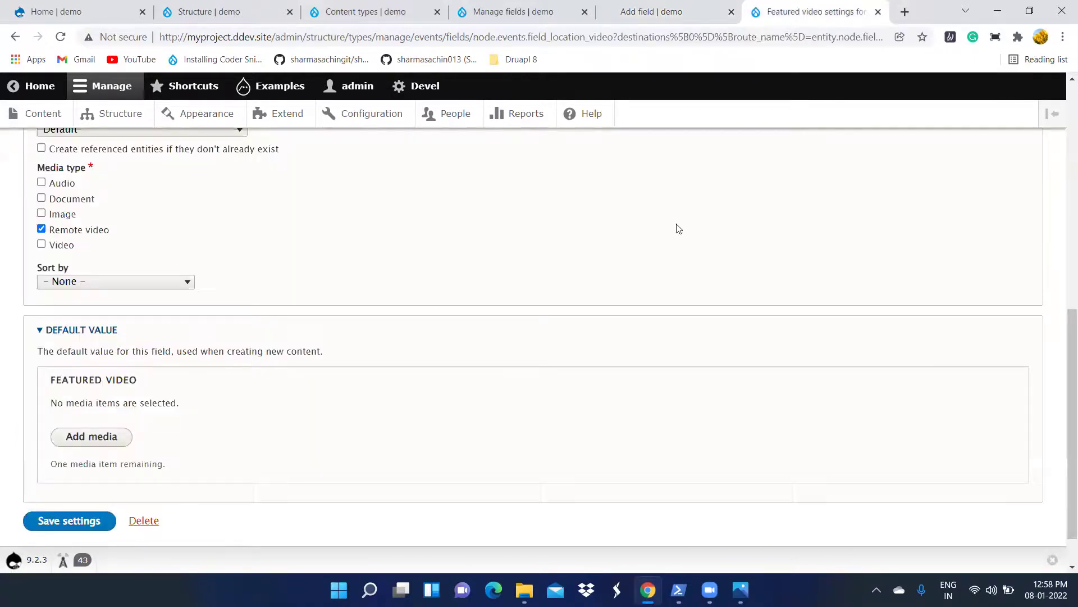
scroll(629, 293, "down", 1)
left_click(44, 473)
scroll(486, 340, "up", 5)
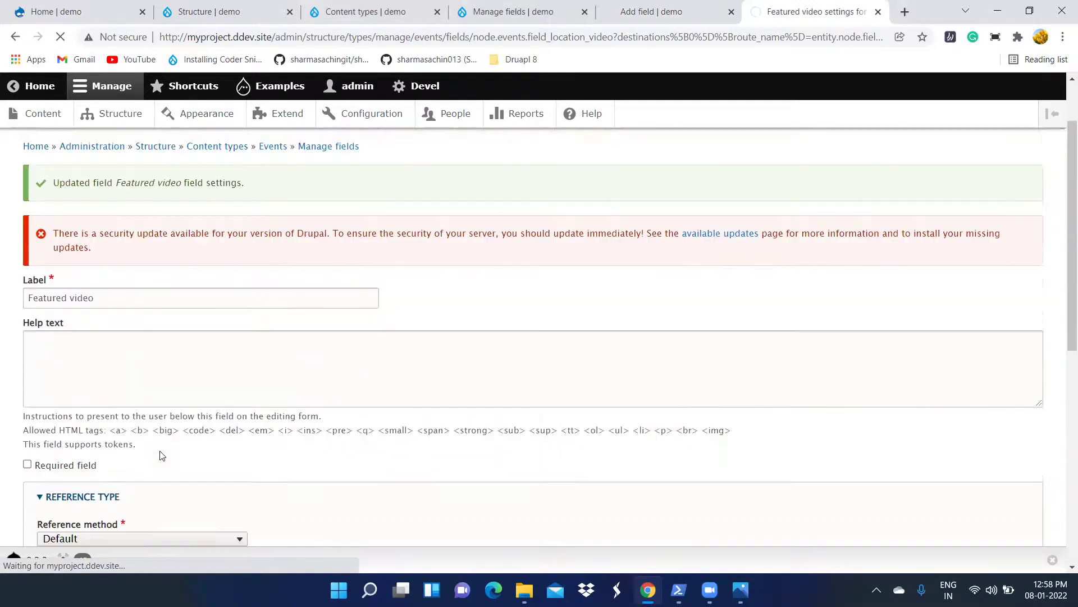
Step: Compare the existing Events fields on the Manage fields page with the planned field list in Photos
left_click(525, 15)
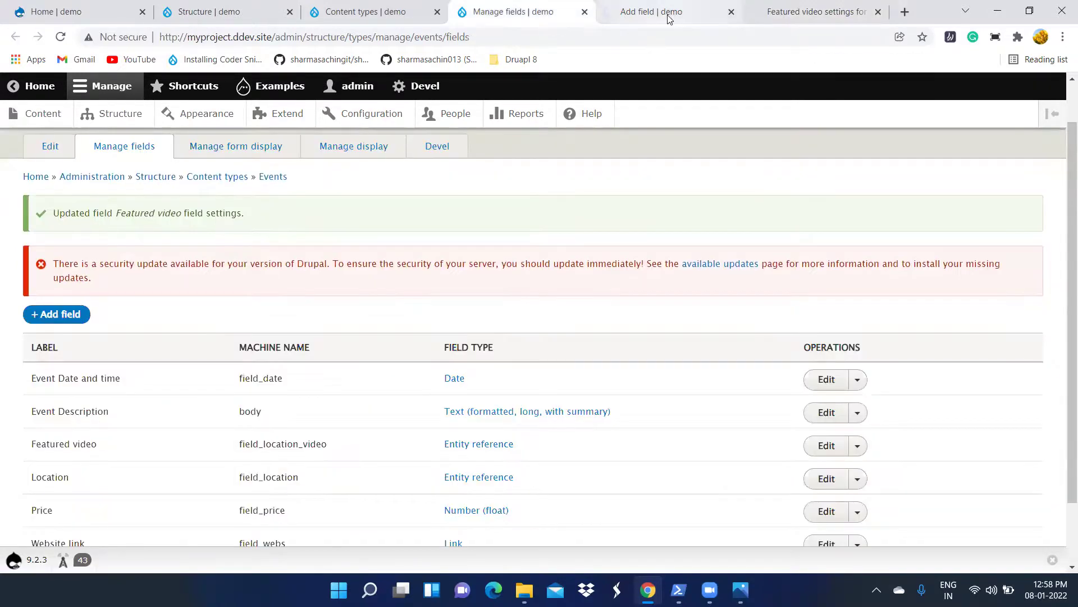
scroll(392, 409, "down", 2)
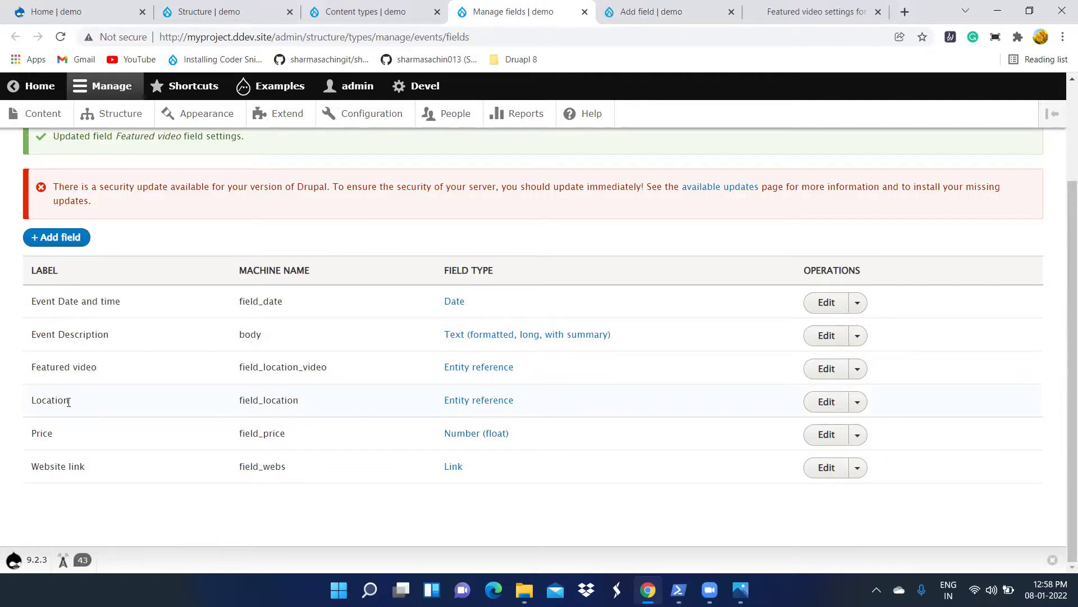
left_click(740, 590)
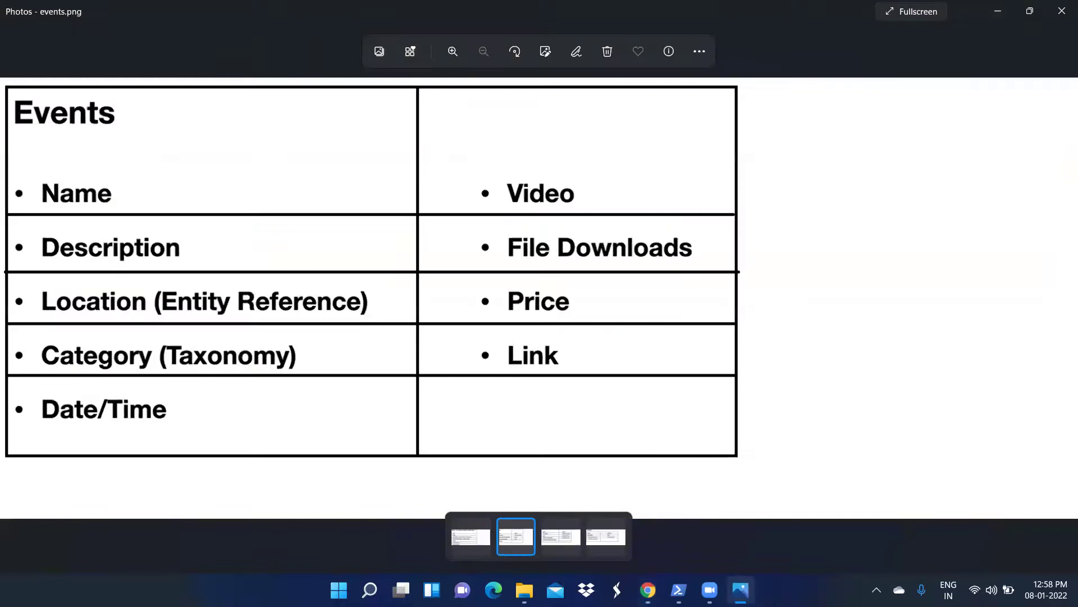
left_click(740, 590)
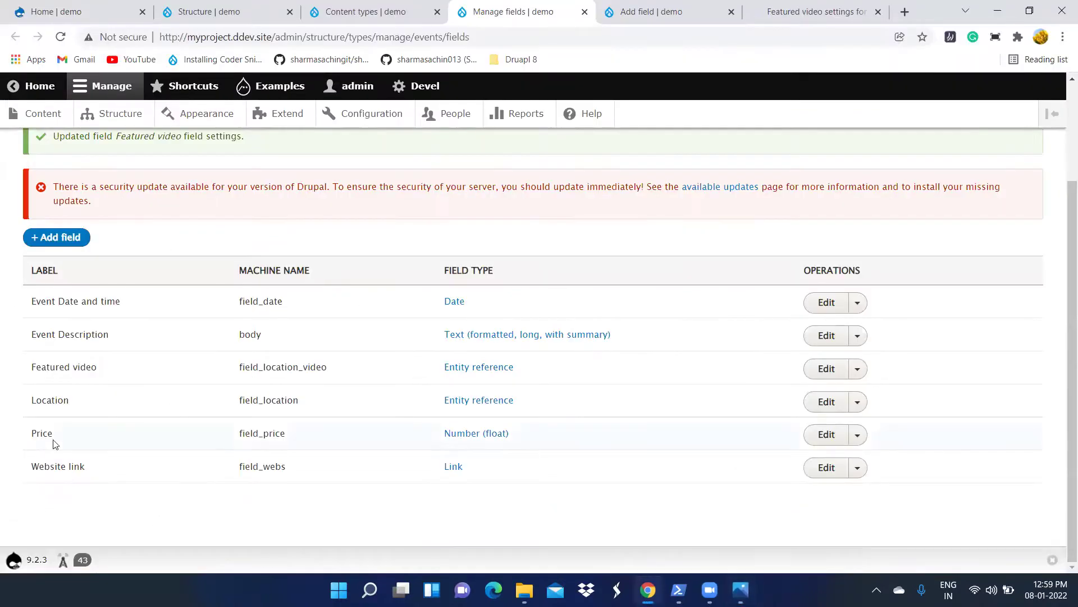
Step: Set the machine-readable name of the Events Files field to files_event and submit the Add field form again
left_click(666, 12)
scroll(620, 356, "down", 1)
left_click(121, 426)
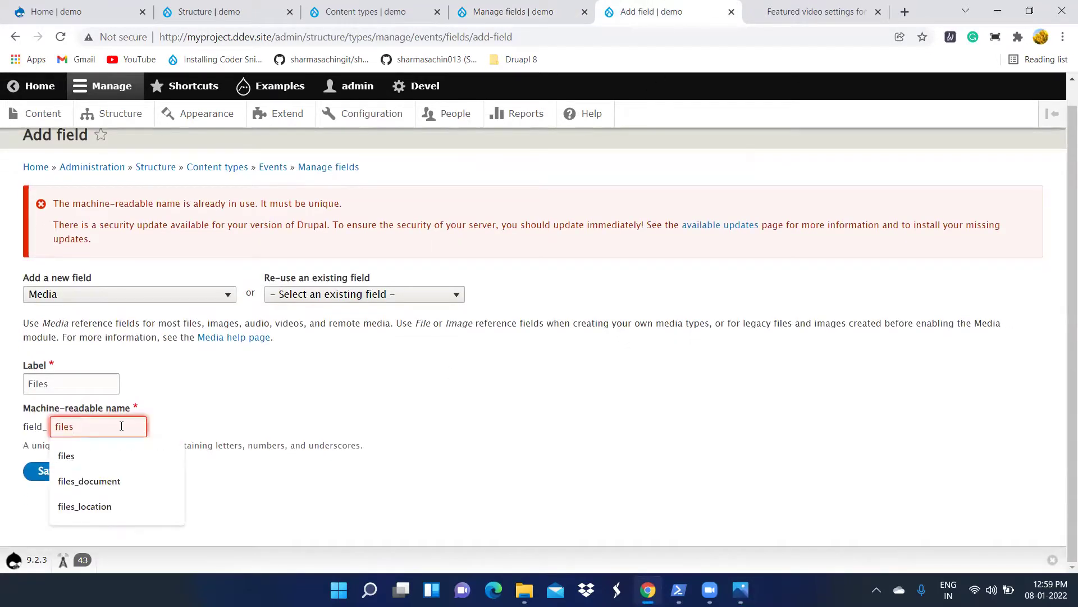
type("_event")
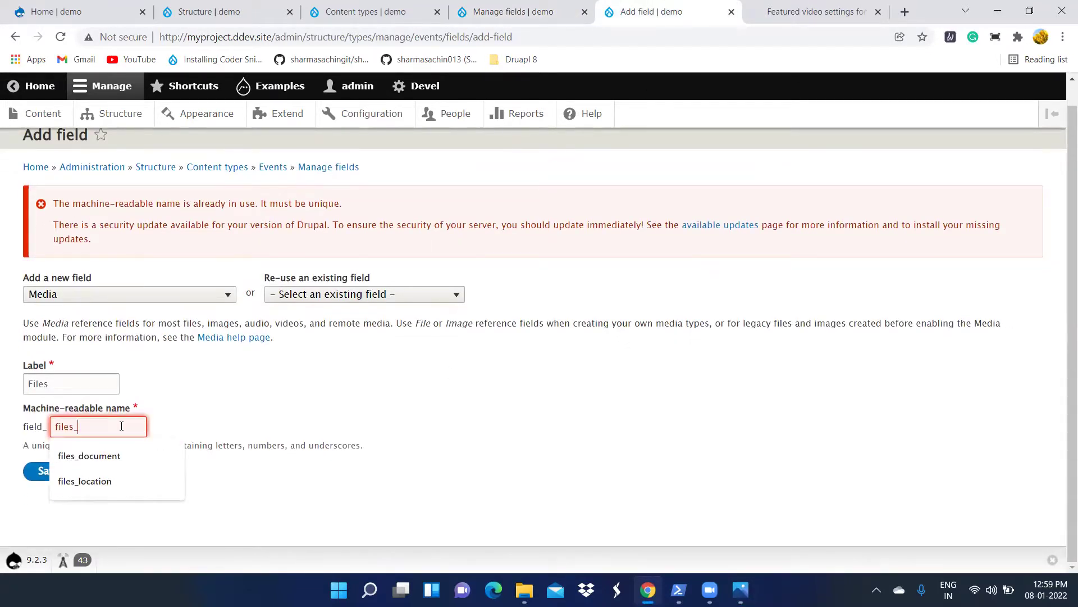
left_click(88, 475)
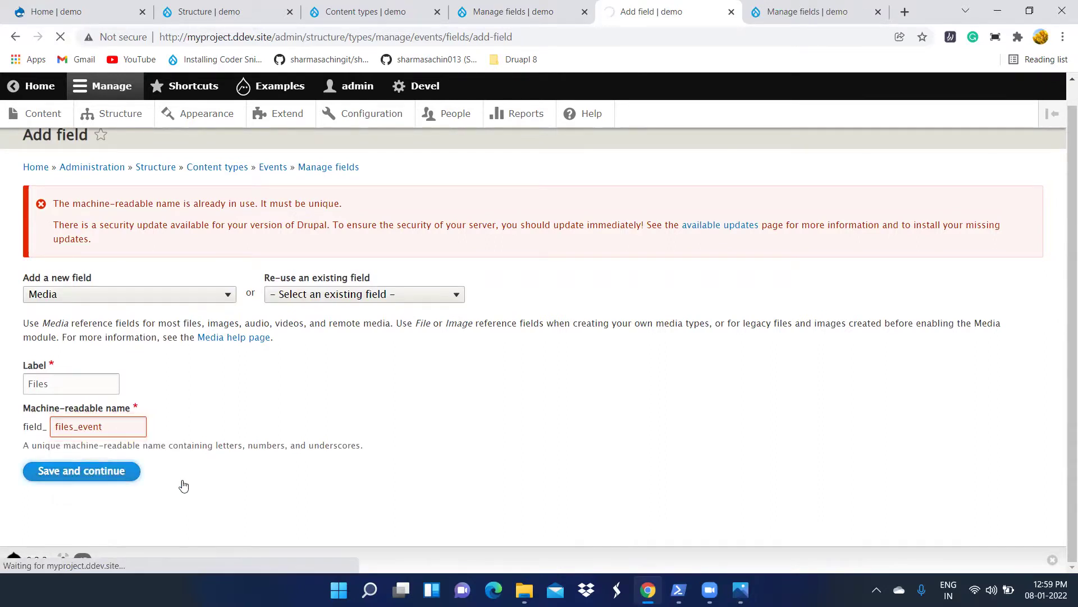
Step: Check the planned Events field list in Photos and return to the Add field page
left_click(740, 589)
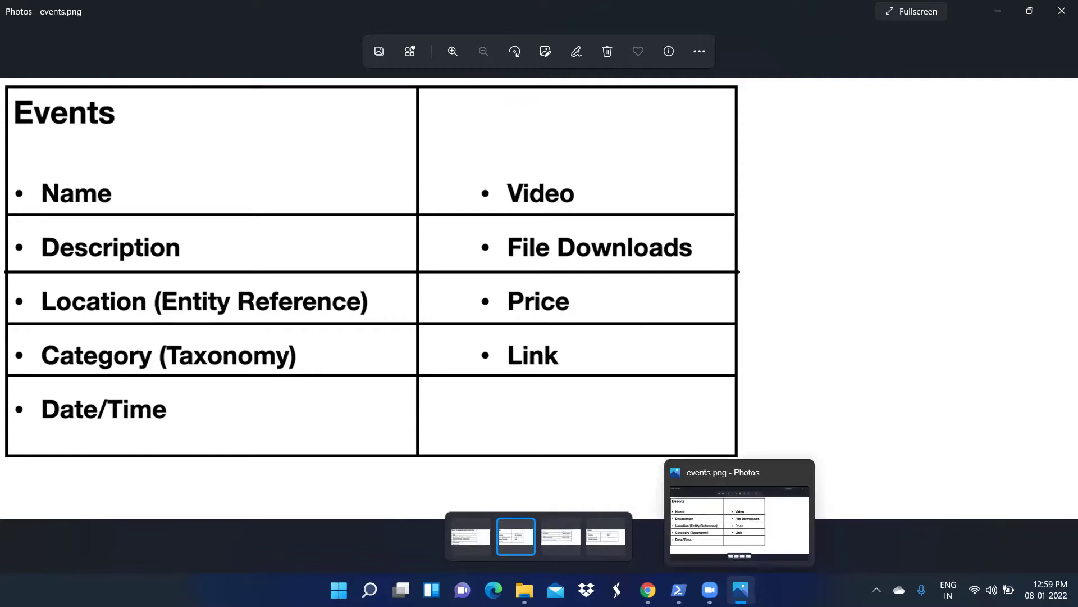
left_click(998, 11)
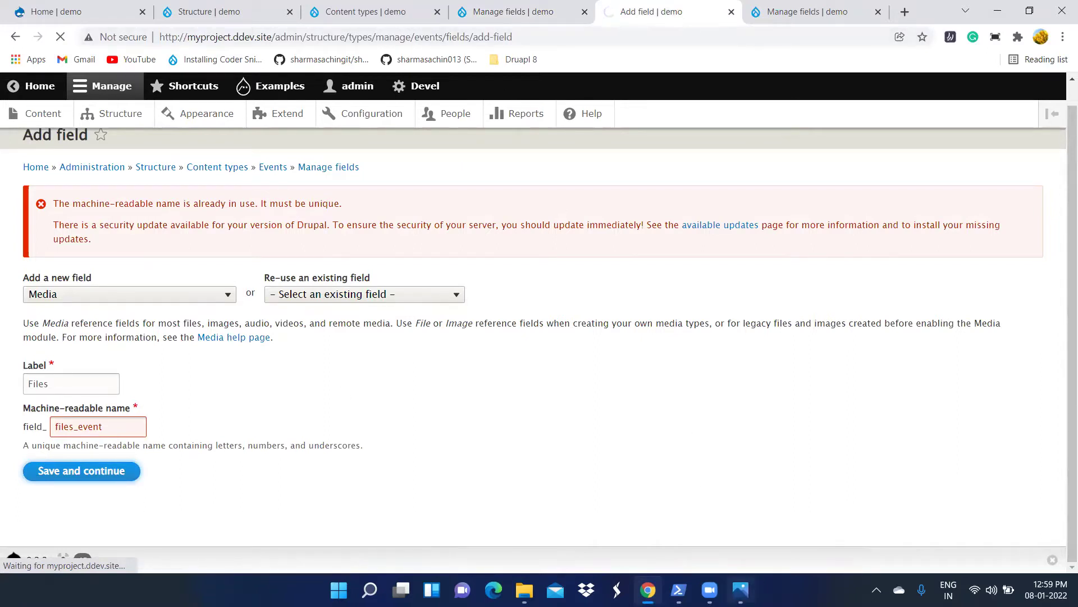
mouse_move(741, 590)
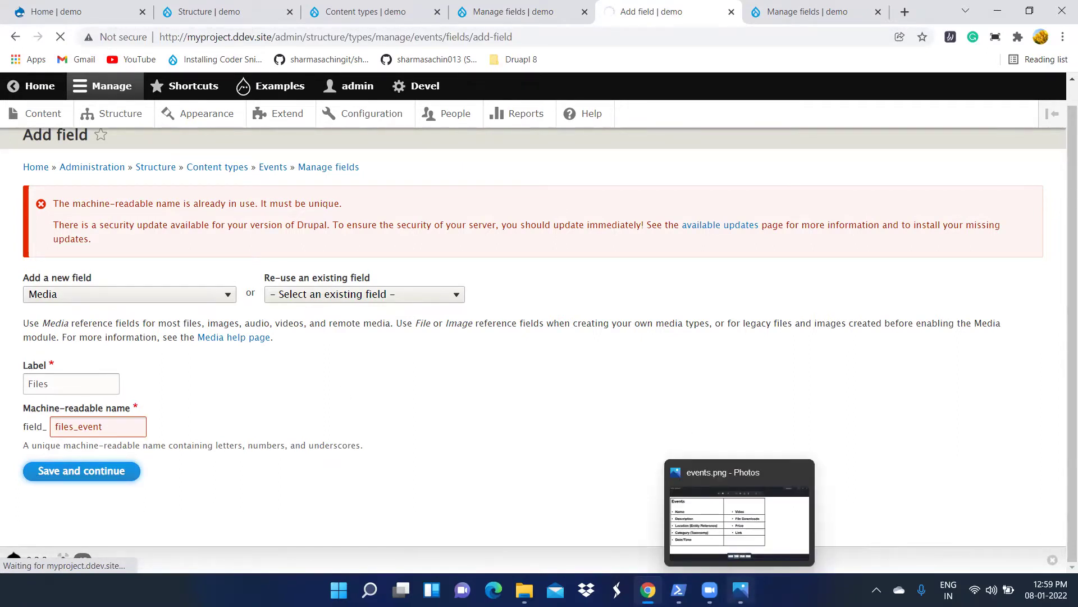